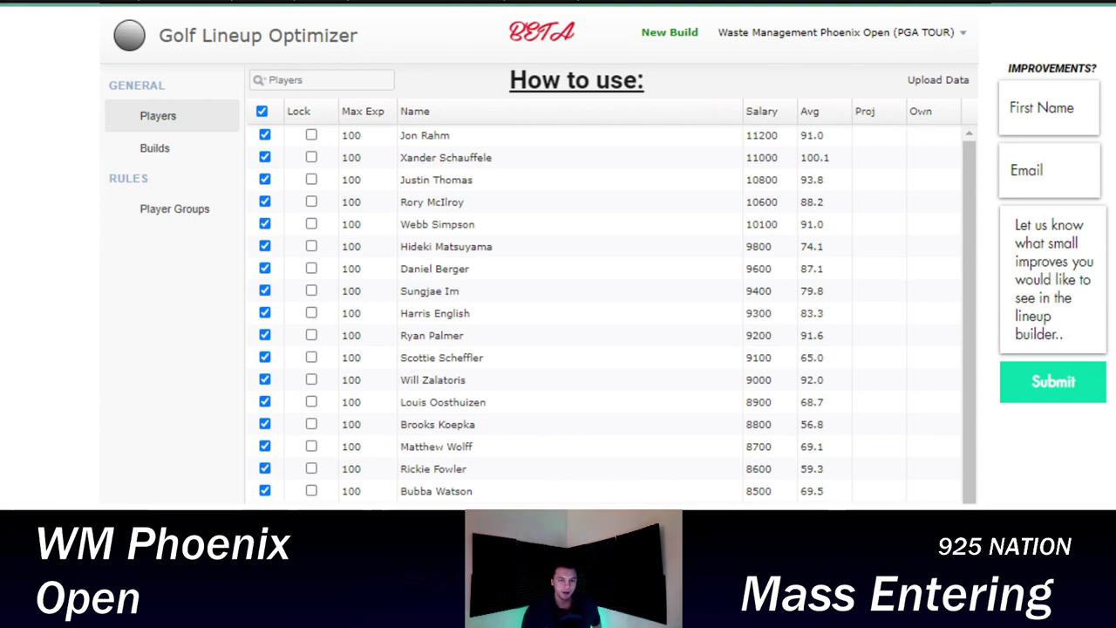
# - Review the writeup's cash and GPP plays, scrolling up to the player pool graphic
pyautogui.hotkey('ctrl', 'Tab')
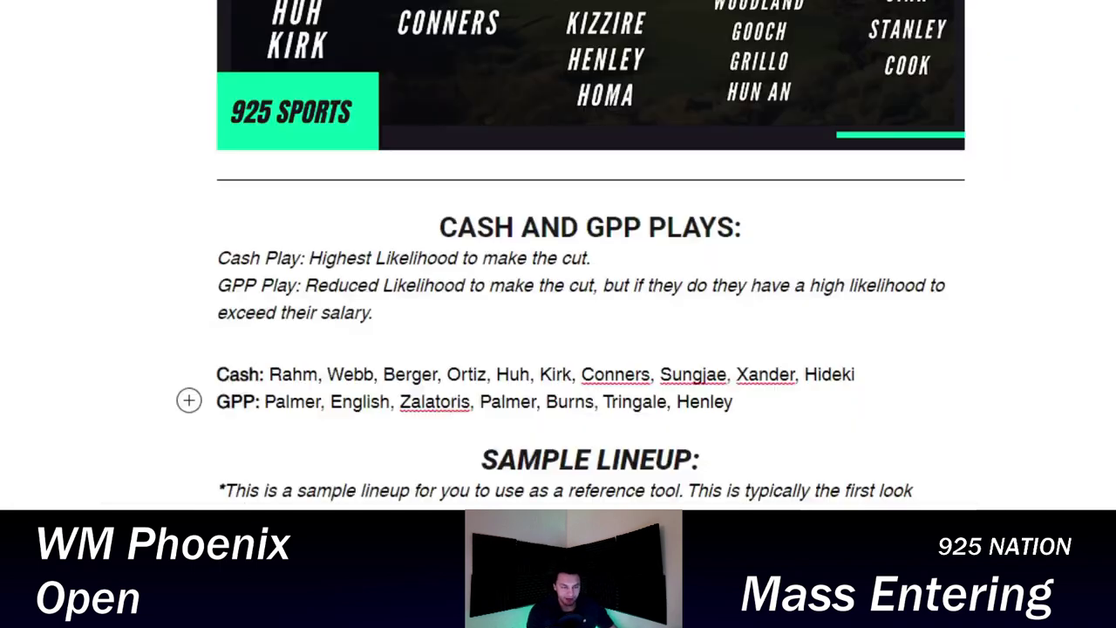
pyautogui.scroll(4, 712, 337)
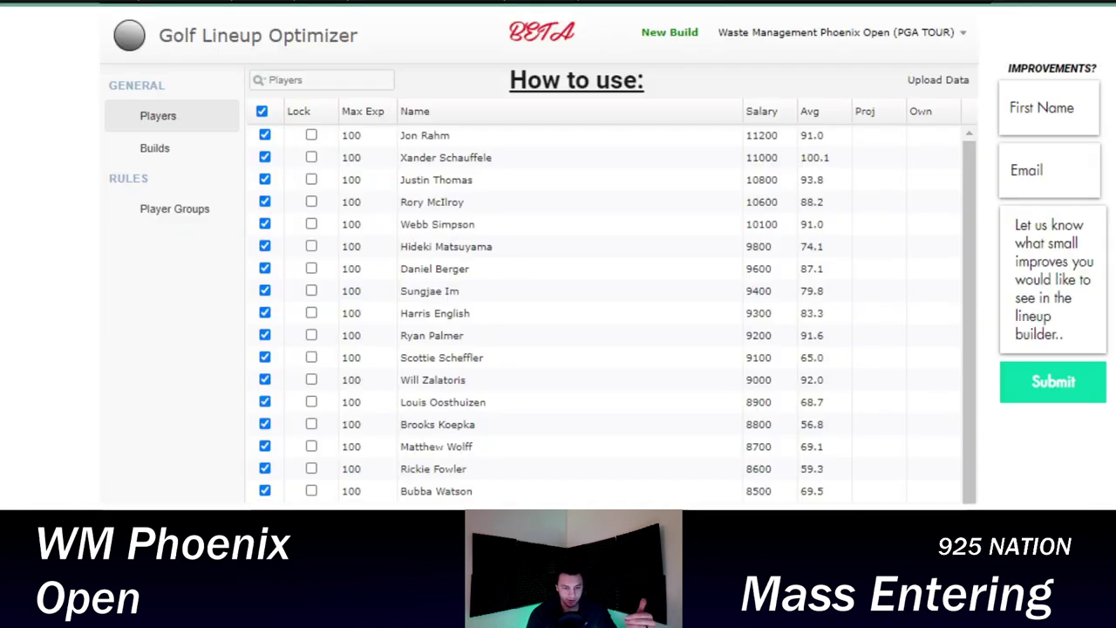
# - Return to the optimizer's player table and open the Upload Data window
pyautogui.hotkey('ctrl', 'Tab')
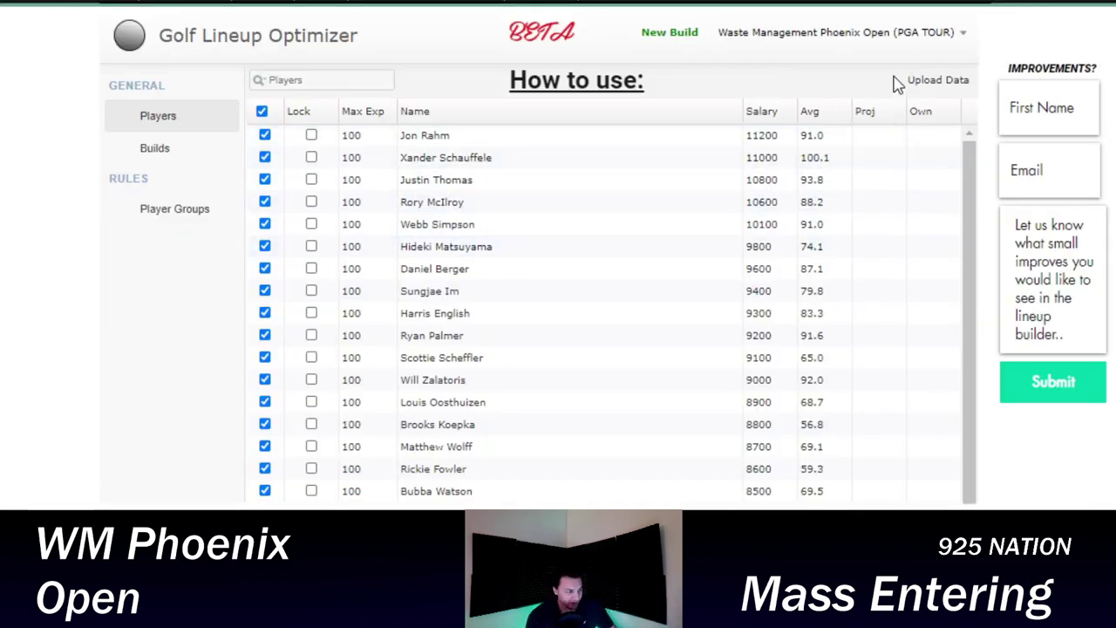
pyautogui.click(923, 80)
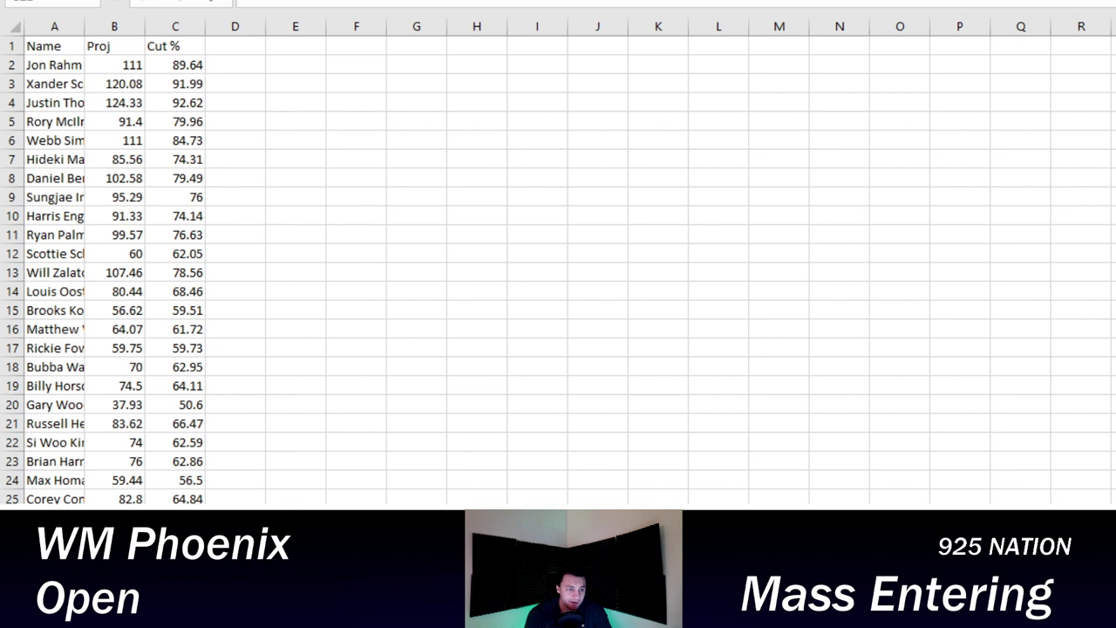
# - Select the Cut % values in column C down to the last player and copy them
pyautogui.moveTo(130, 67); pyautogui.dragTo(130, 504)
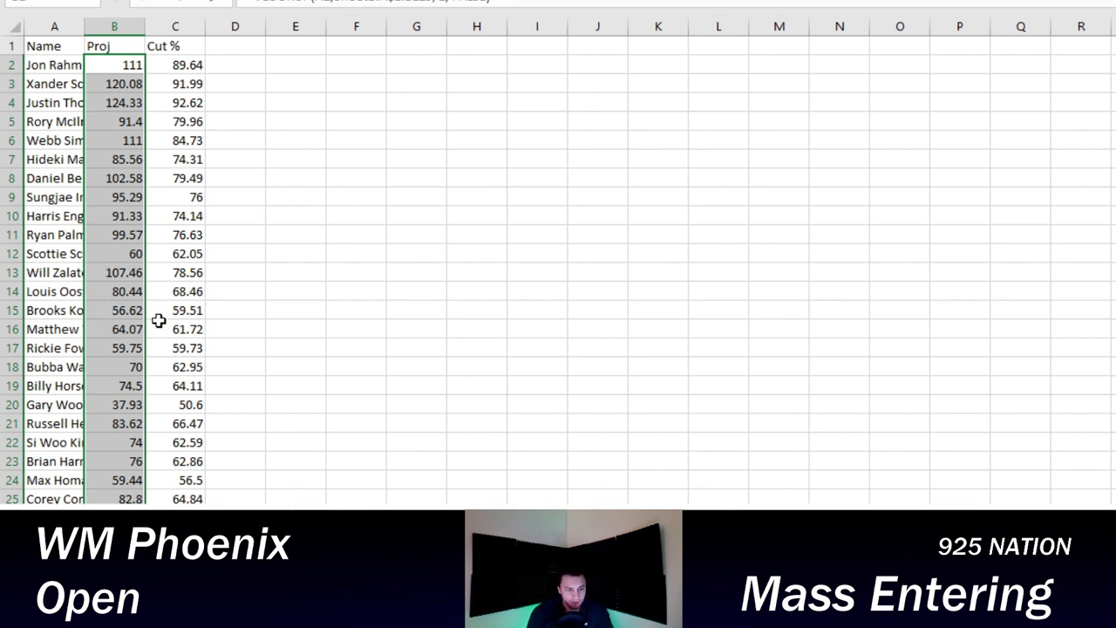
pyautogui.click(131, 273)
pyautogui.moveTo(131, 273)
pyautogui.mouseDown()
pyautogui.moveTo(188, 270)
pyautogui.moveTo(123, 266)
pyautogui.mouseUp()
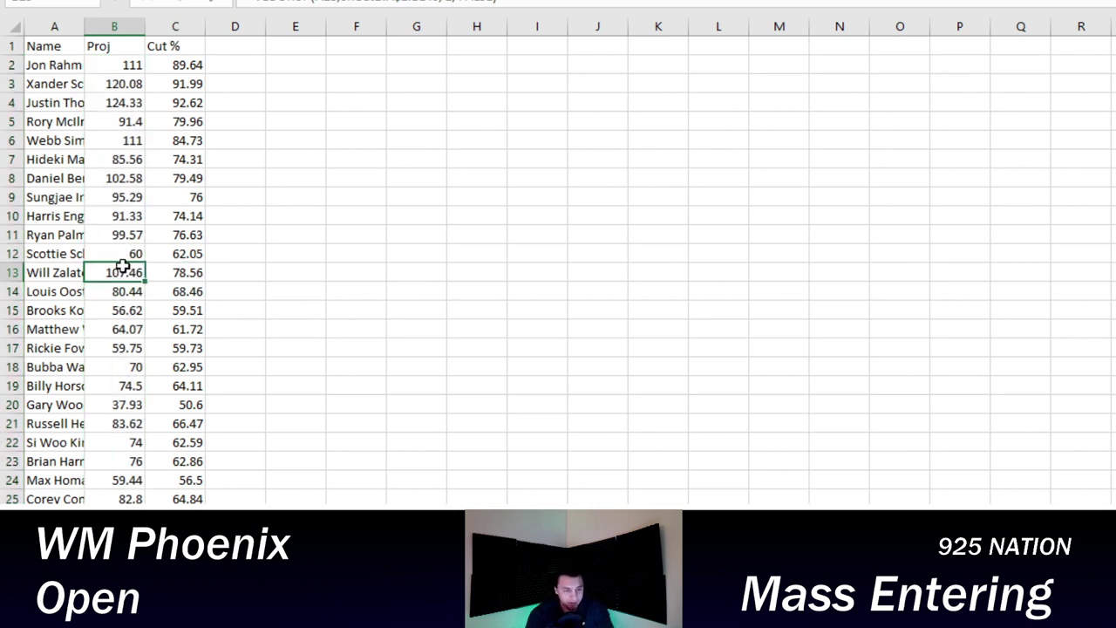
pyautogui.moveTo(182, 67); pyautogui.dragTo(187, 515)
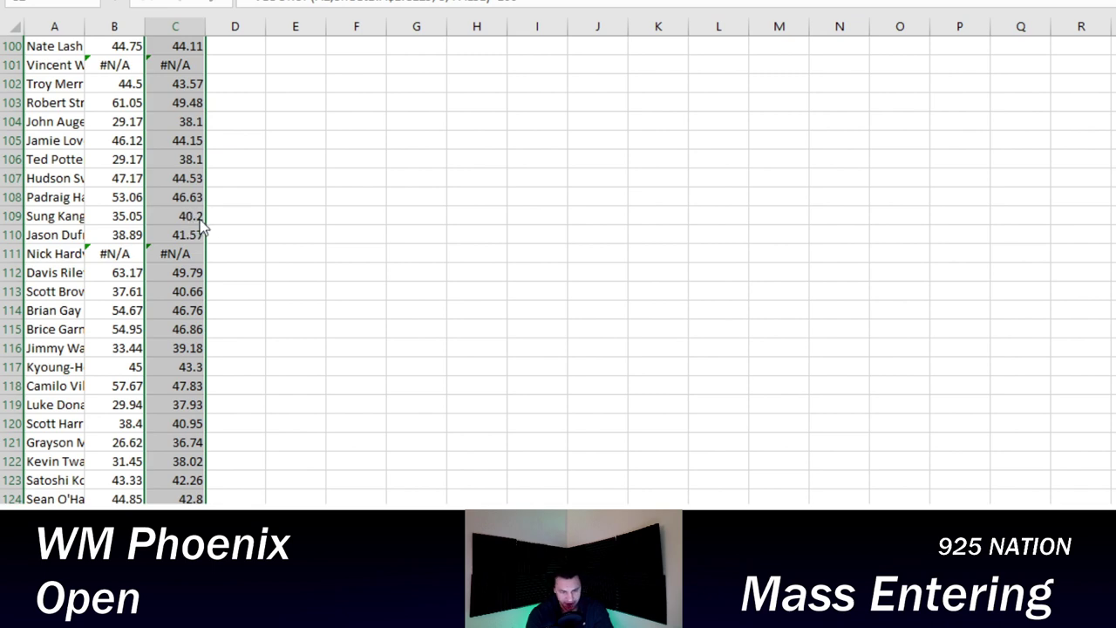
pyautogui.hotkey('ctrl', 'c')
pyautogui.scroll(20, 558, 262)
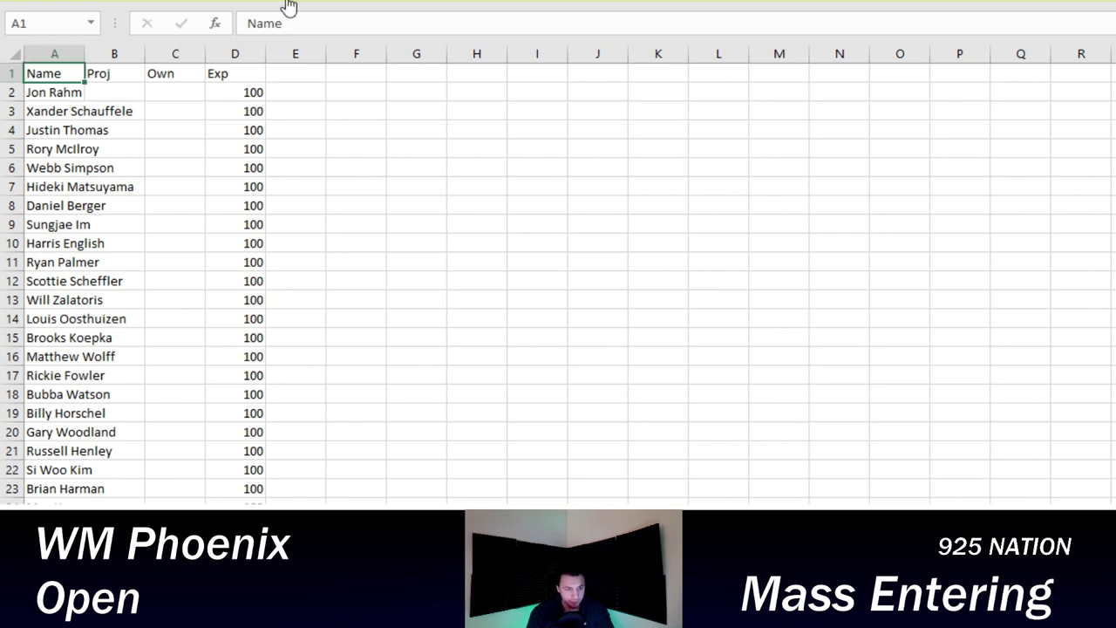
# - Paste the copied Cut % values into the upload sheet's Proj column starting at B2
pyautogui.click(117, 106)
pyautogui.click(113, 90)
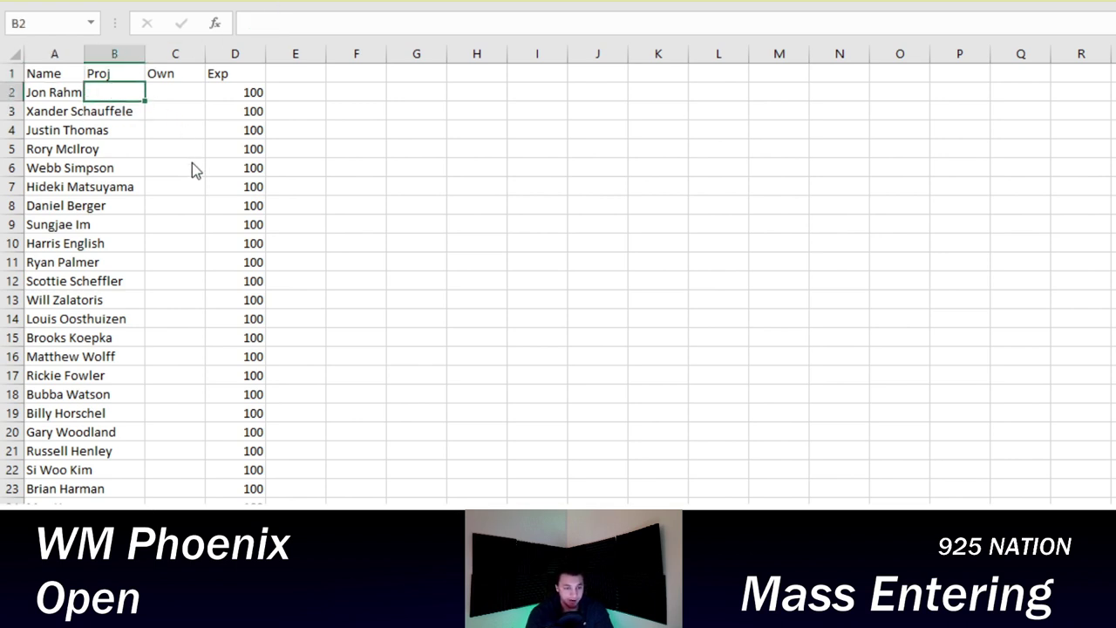
pyautogui.hotkey('ctrl', 'v')
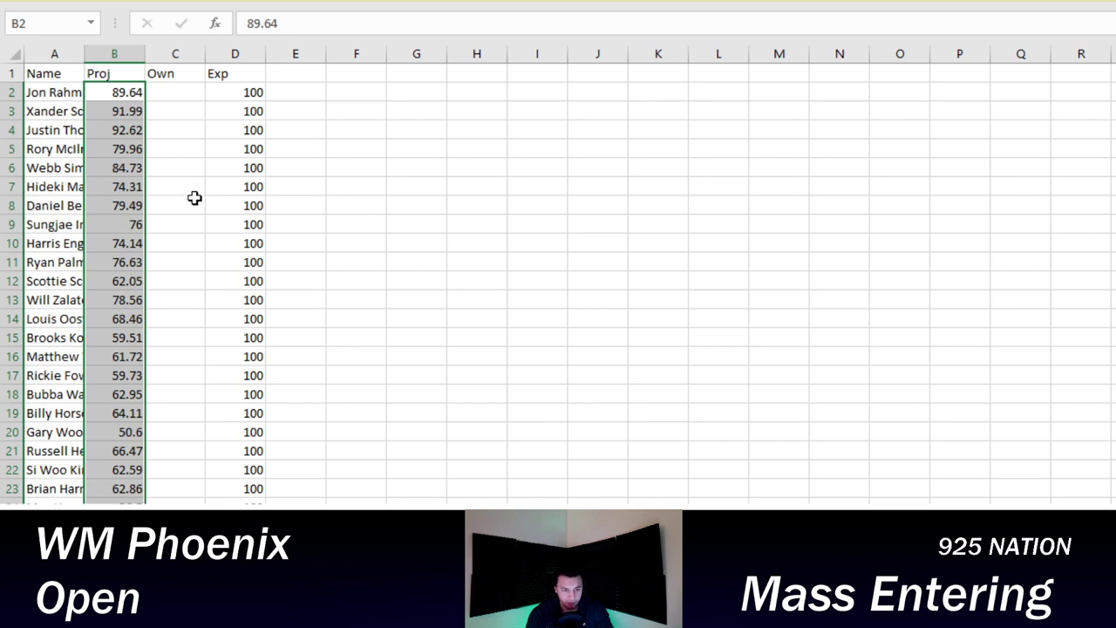
pyautogui.click(346, 215)
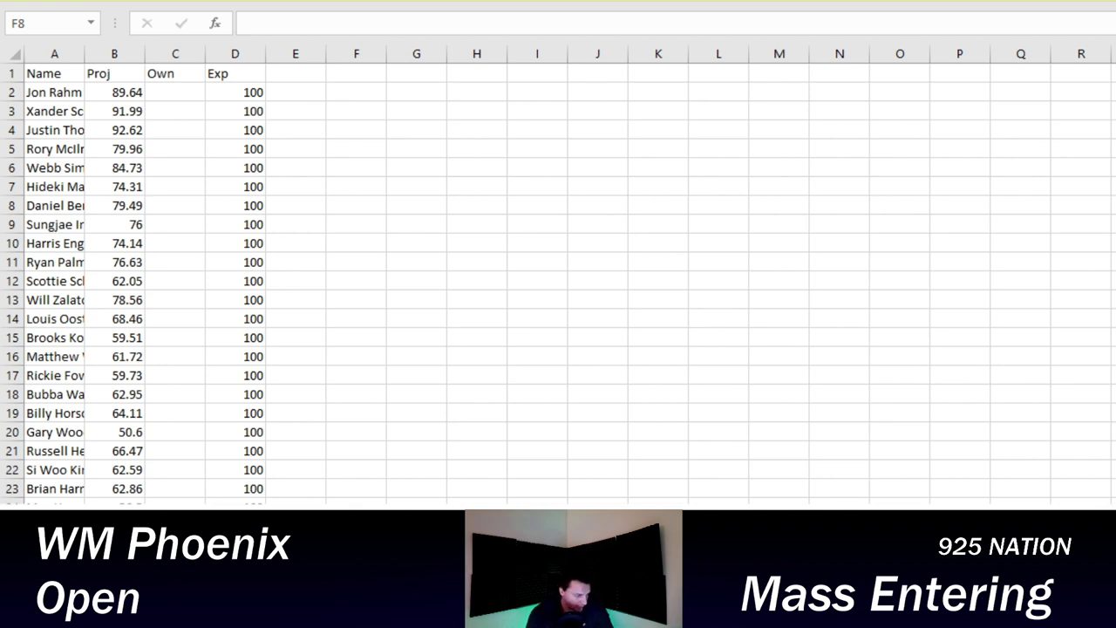
# - Change Jon Rahm's projection in the optimizer to 99
pyautogui.hotkey('alt', 'Tab')
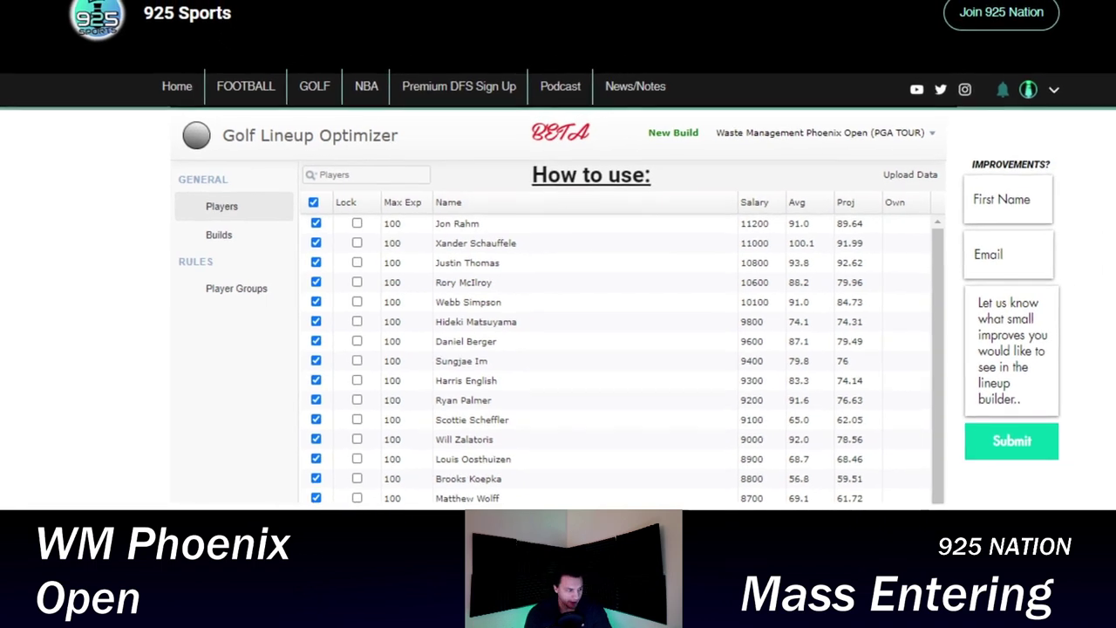
pyautogui.doubleClick(851, 224)
pyautogui.write('9')
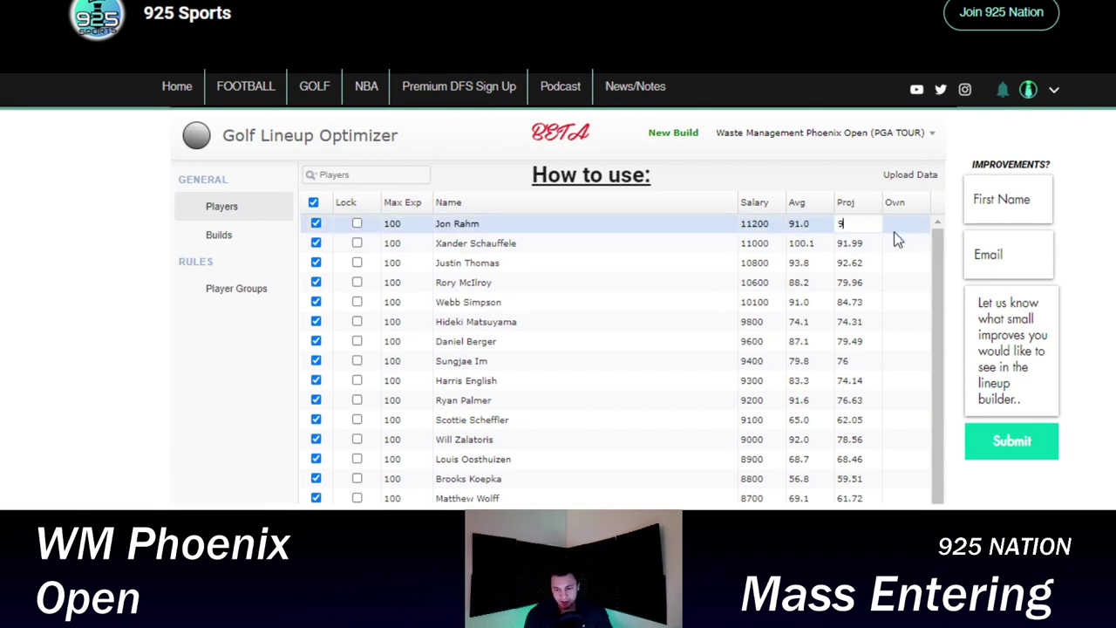
pyautogui.write('5')
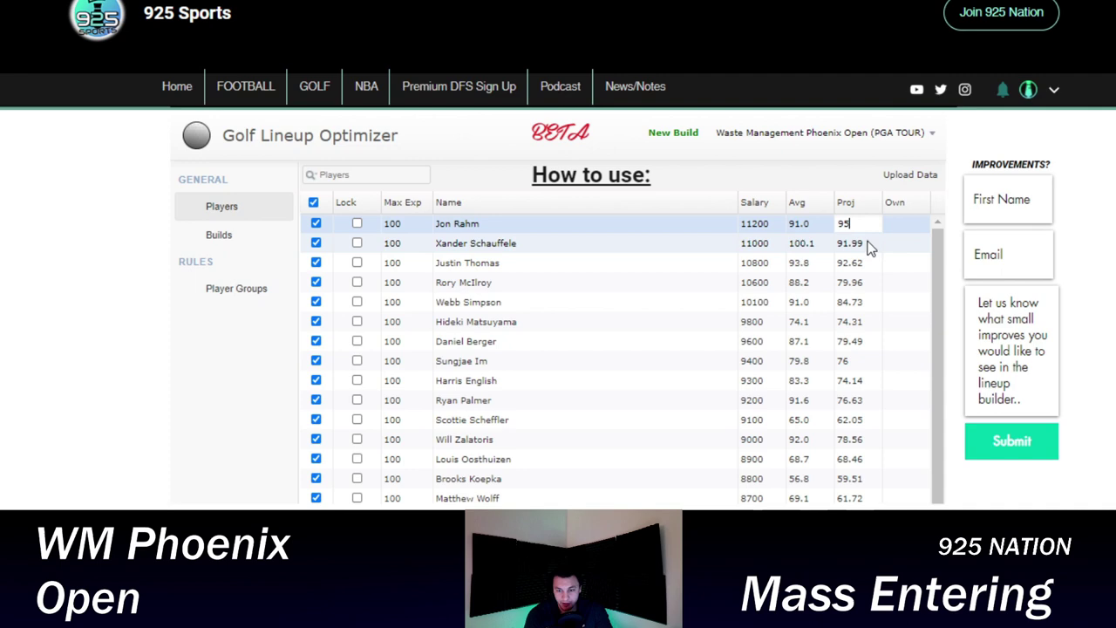
pyautogui.press('BackSpace')
pyautogui.write('9')
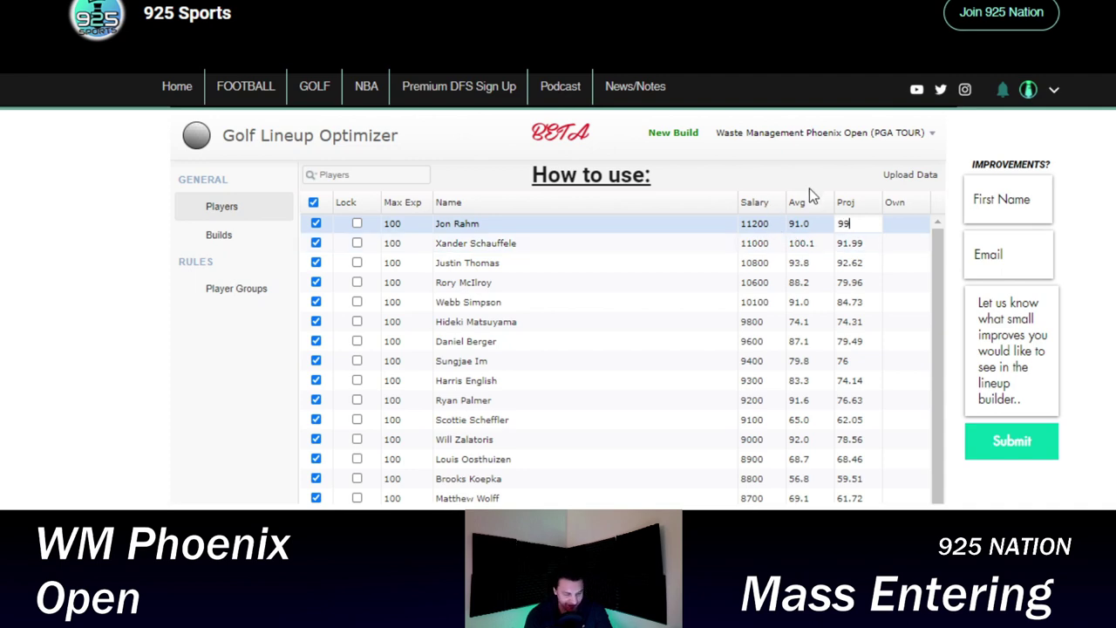
pyautogui.click(833, 175)
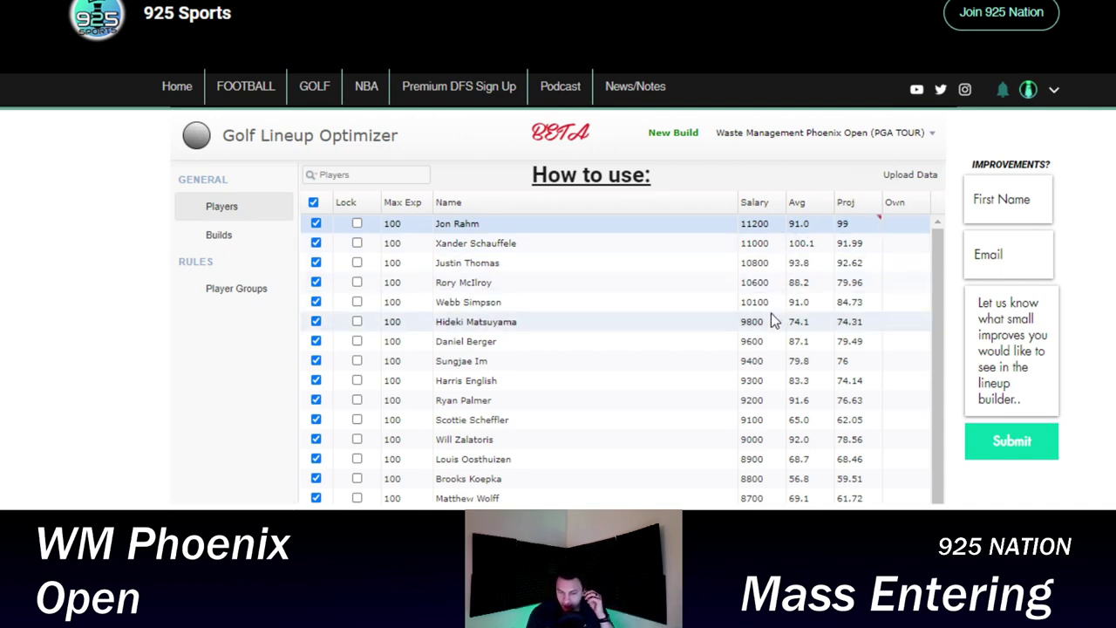
# - Generate a new build with Max Rept. Players 5 and Max Player Exposure 40%
pyautogui.click(697, 137)
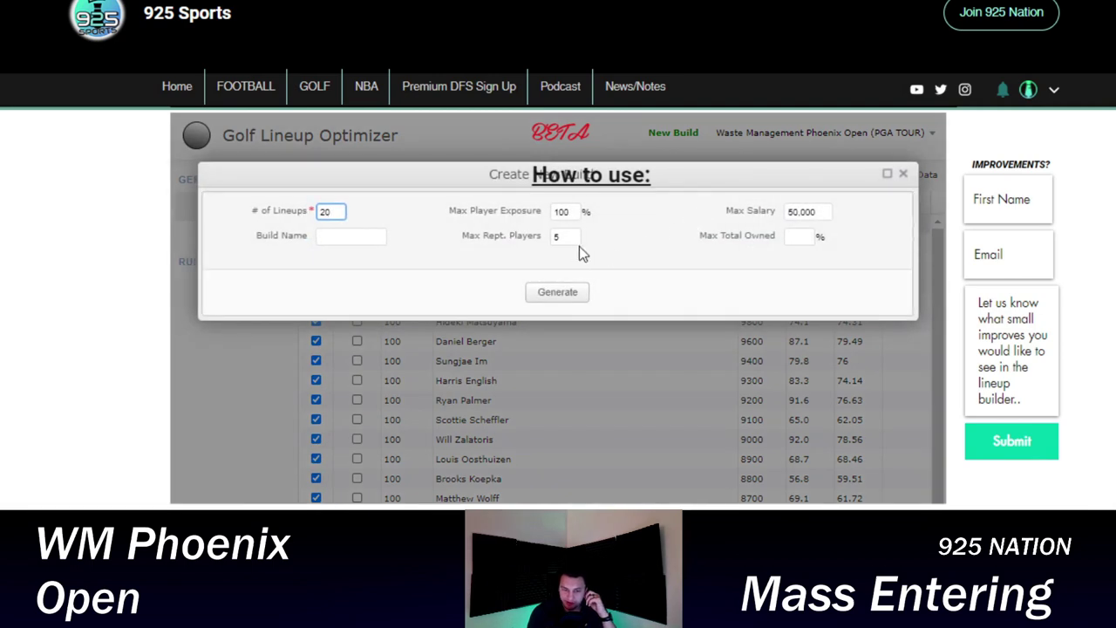
pyautogui.click(553, 234)
pyautogui.write('5')
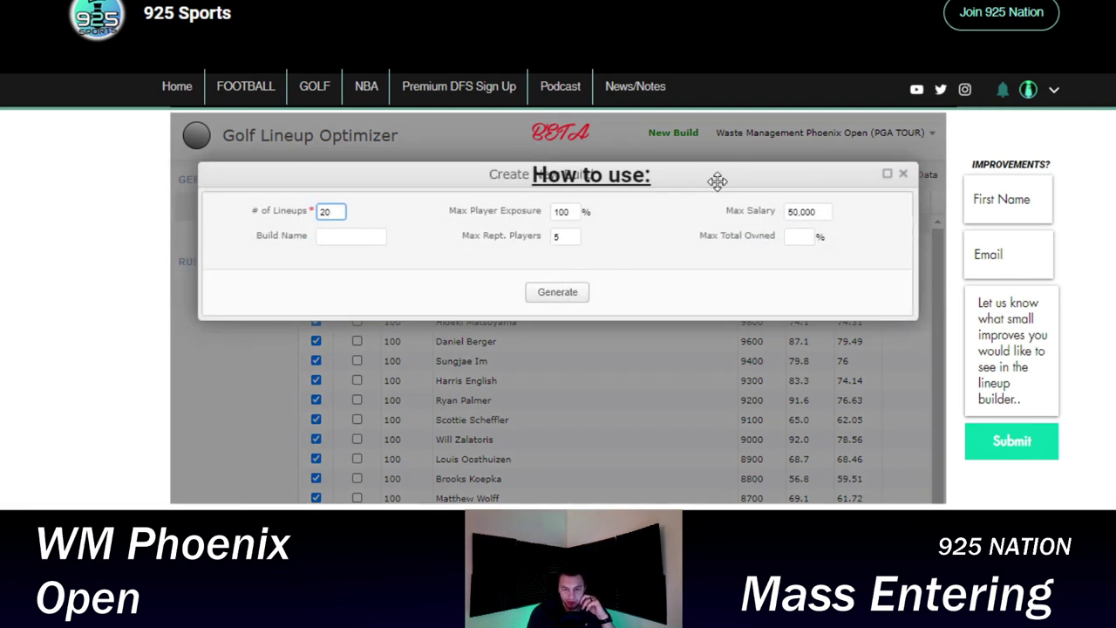
pyautogui.moveTo(717, 180); pyautogui.dragTo(719, 200)
pyautogui.click(586, 312)
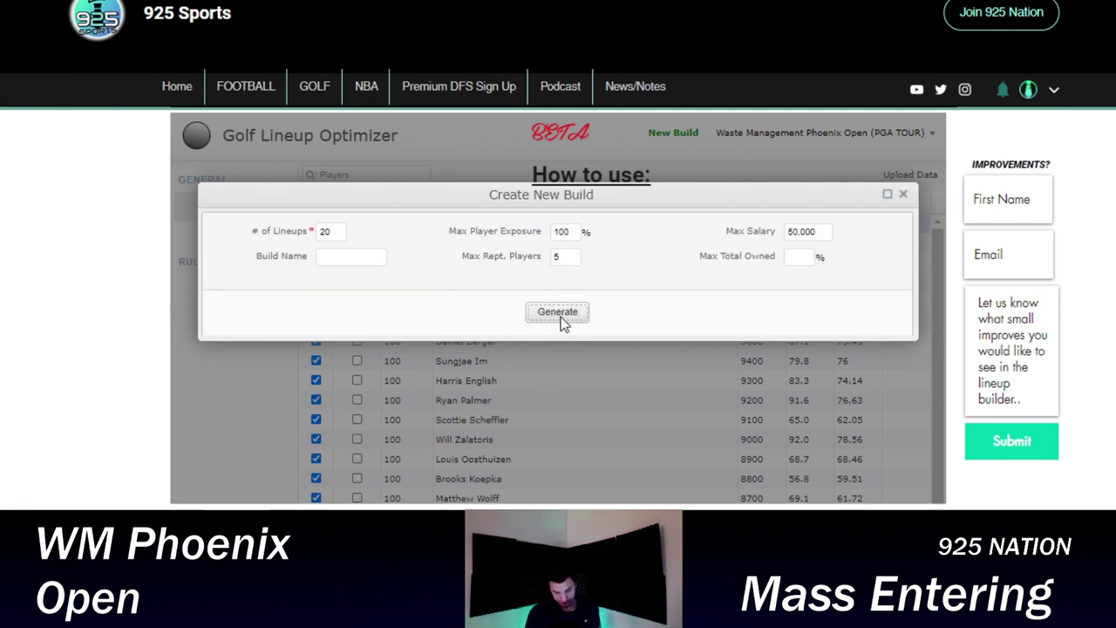
pyautogui.doubleClick(562, 232)
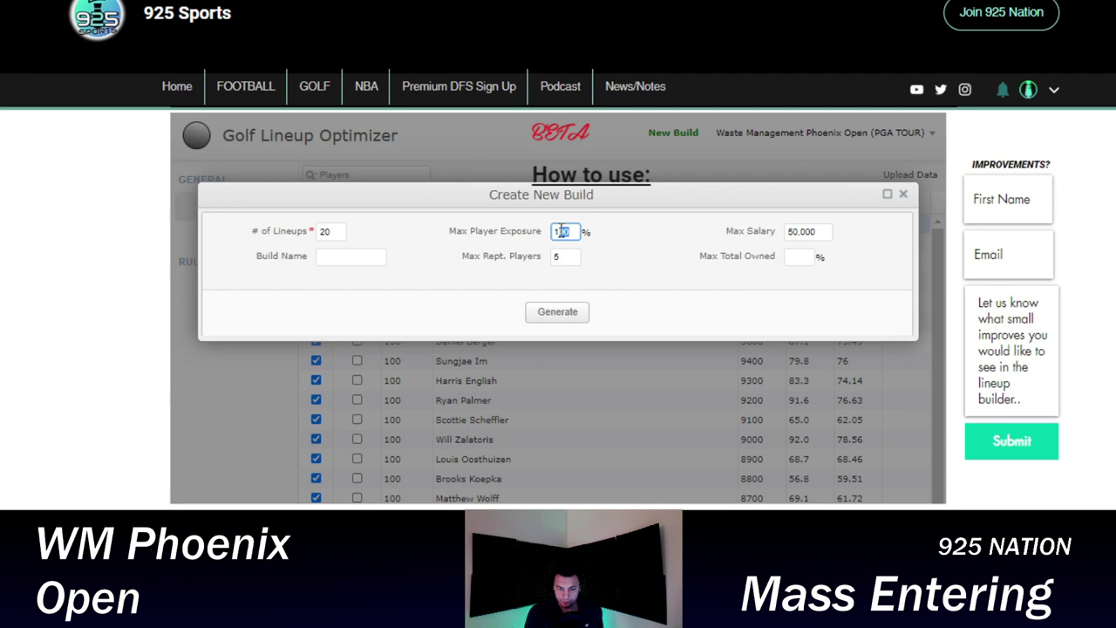
pyautogui.write('40')
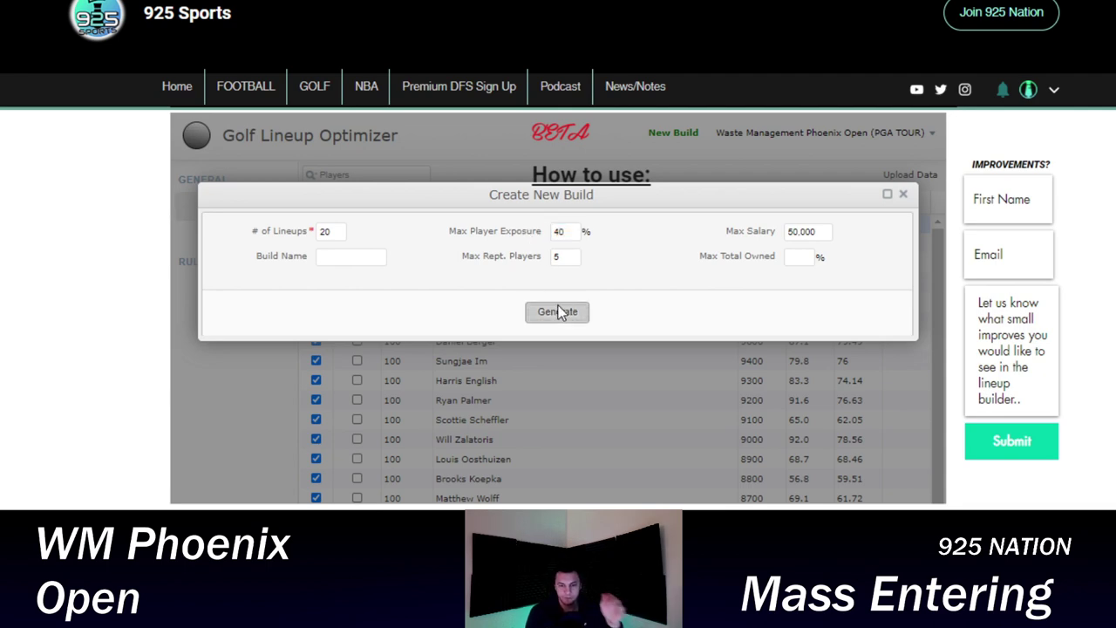
pyautogui.click(562, 312)
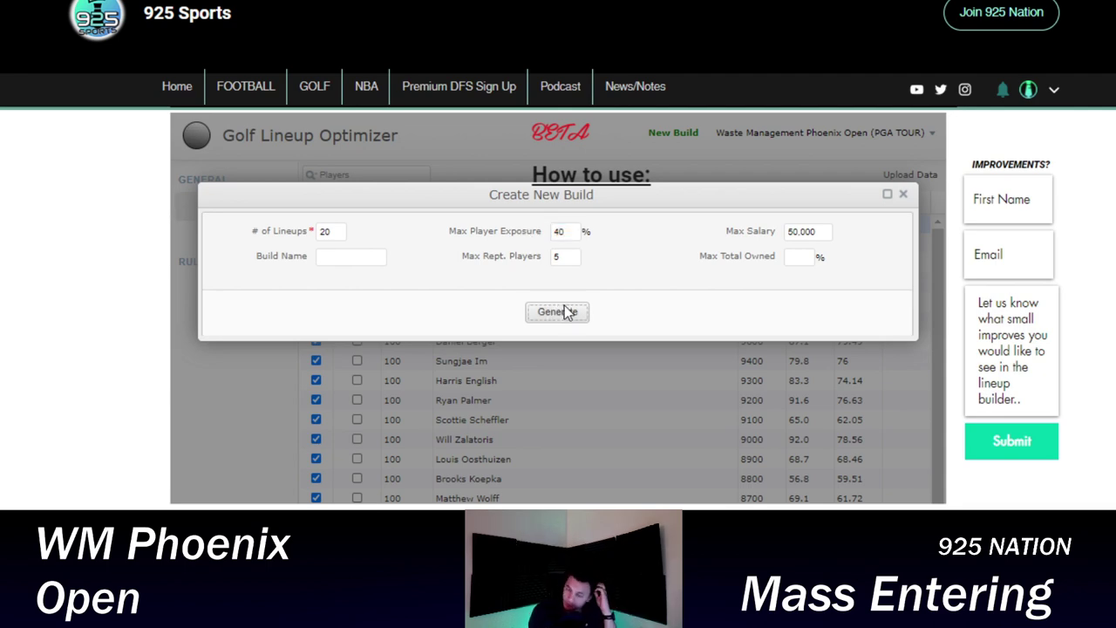
# - Close the build settings and replace the first #N/A projection with 60
pyautogui.click(904, 194)
pyautogui.scroll(-10, 857, 314)
pyautogui.scroll(-15, 858, 316)
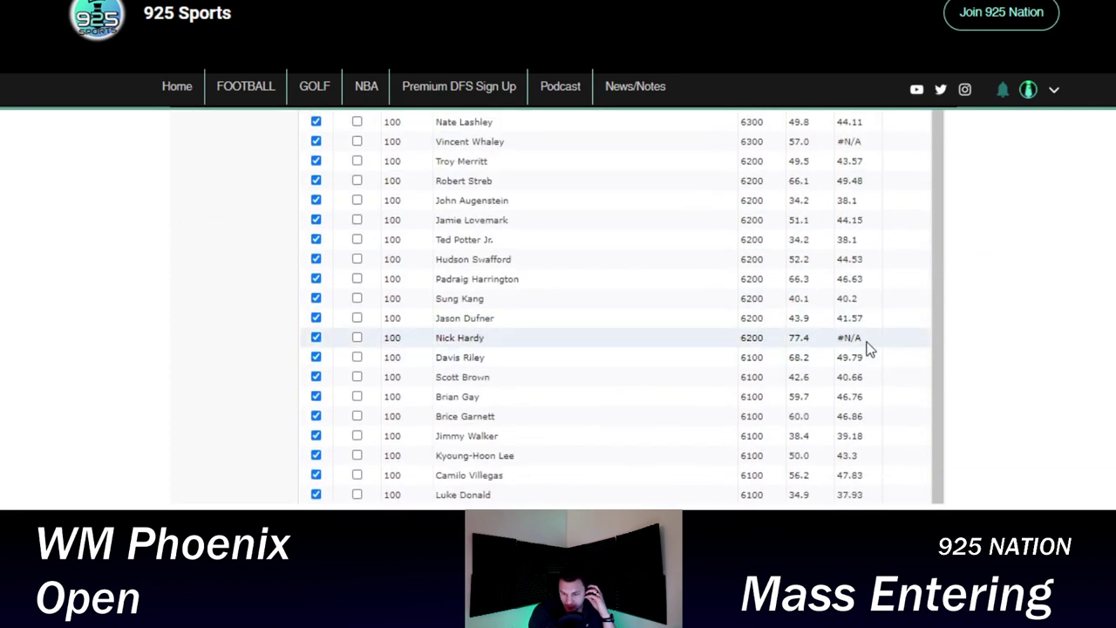
pyautogui.click(859, 338)
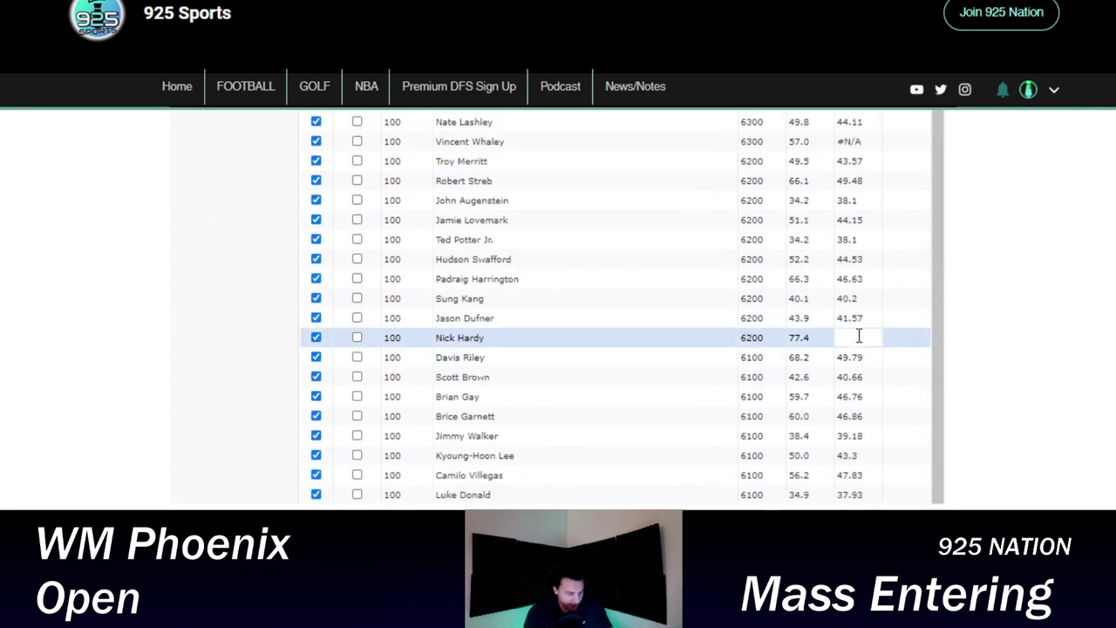
pyautogui.write('0')
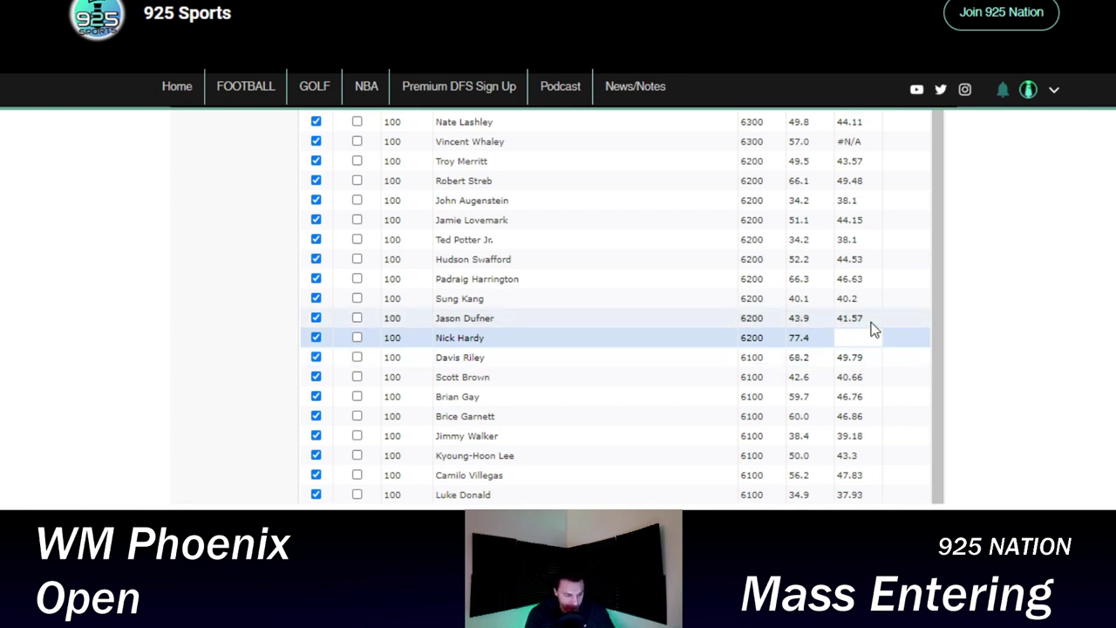
pyautogui.write('0')
pyautogui.press('Return')
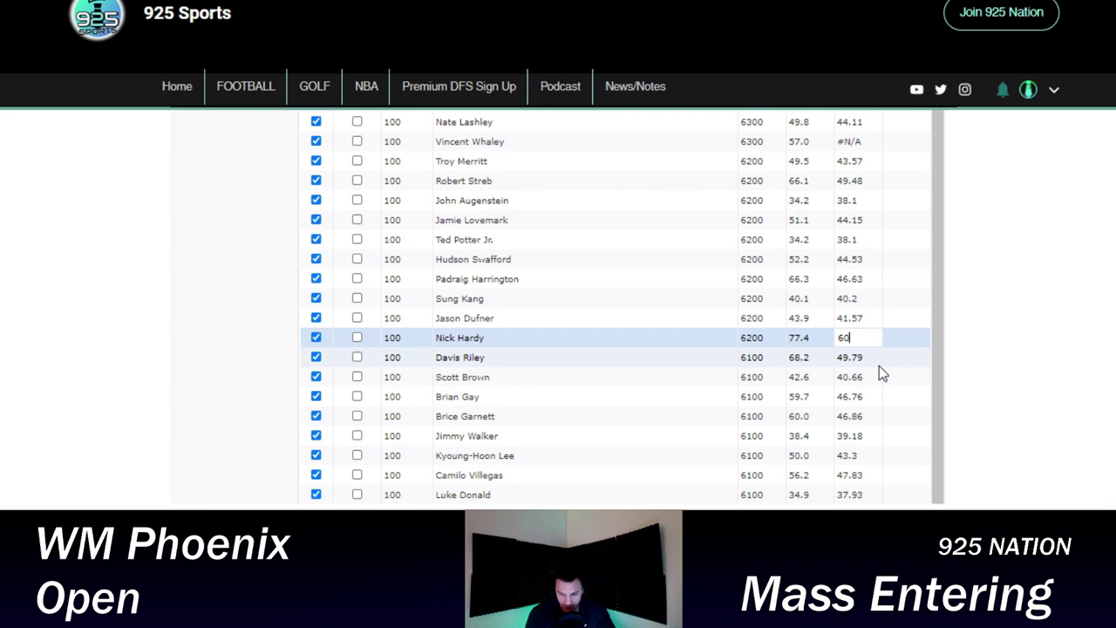
# - Replace the other #N/A projection with 57 and scroll back to the top of the table
pyautogui.scroll(-3, 855, 384)
pyautogui.scroll(-1, 857, 386)
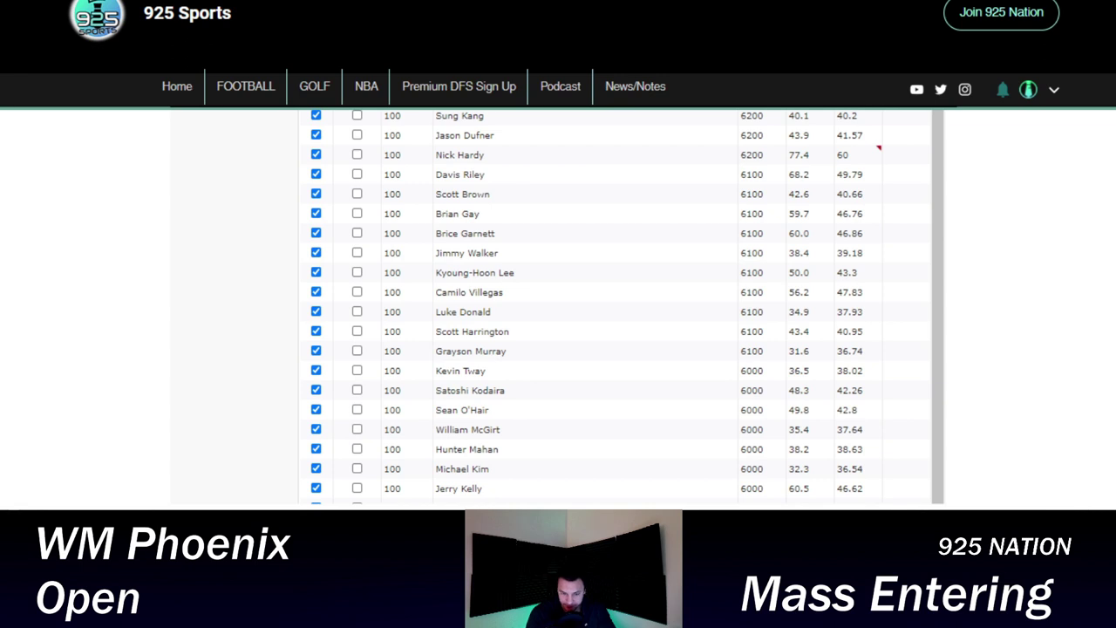
pyautogui.scroll(3, 886, 258)
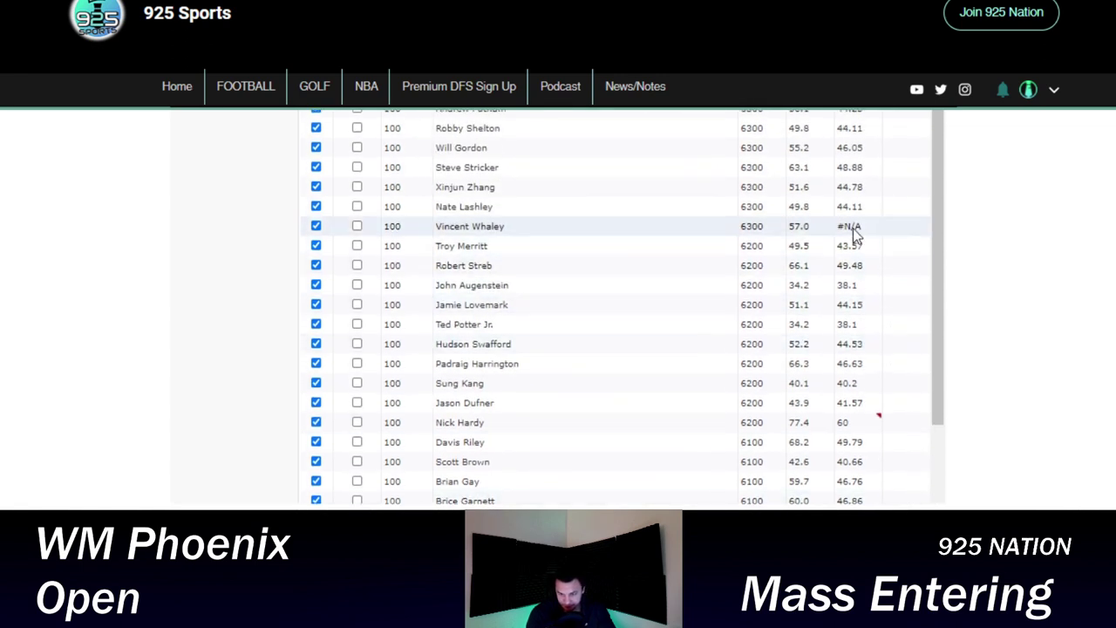
pyautogui.click(854, 228)
pyautogui.press('BackSpace')
pyautogui.write('57')
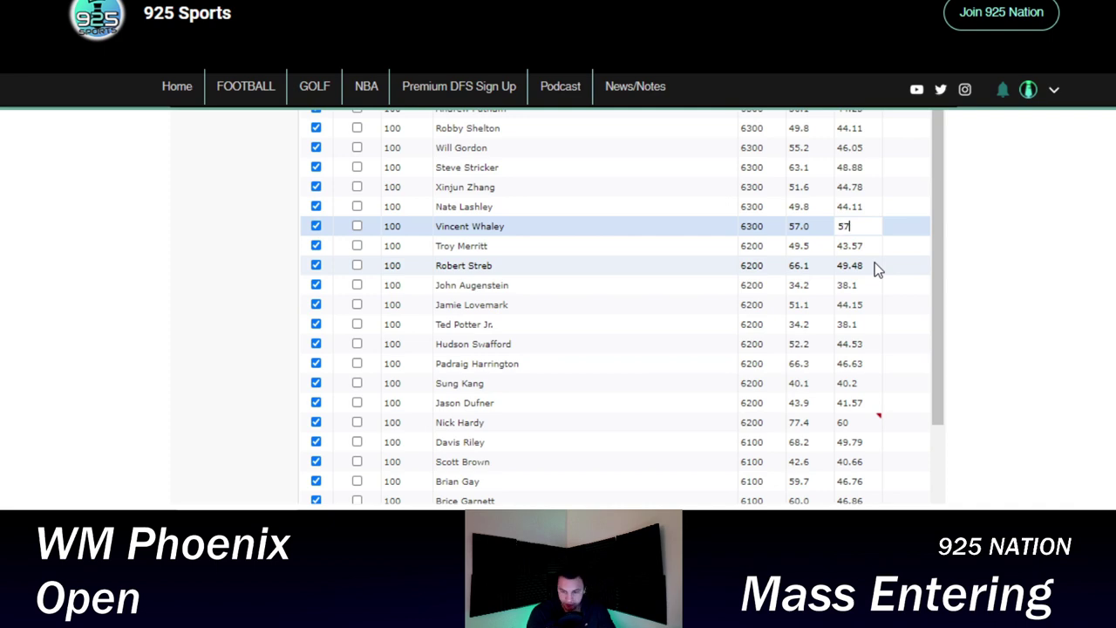
pyautogui.scroll(2, 874, 262)
pyautogui.scroll(6, 875, 279)
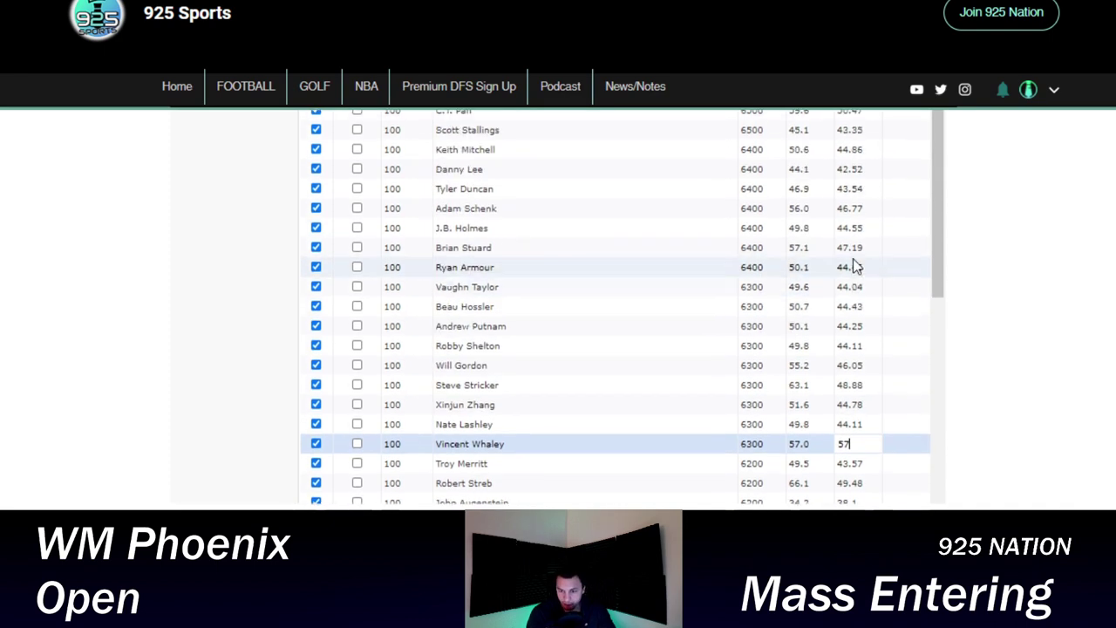
pyautogui.scroll(10, 954, 285)
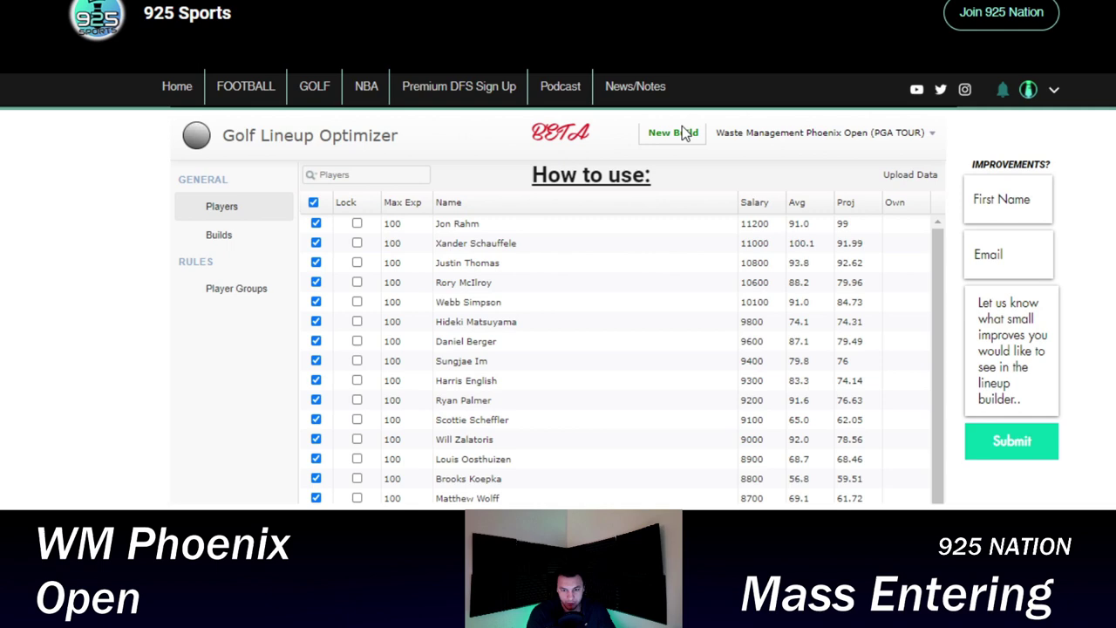
# - Generate a new 20-lineup build with Max Player Exposure set to 100%
pyautogui.click(673, 133)
pyautogui.tripleClick(532, 216)
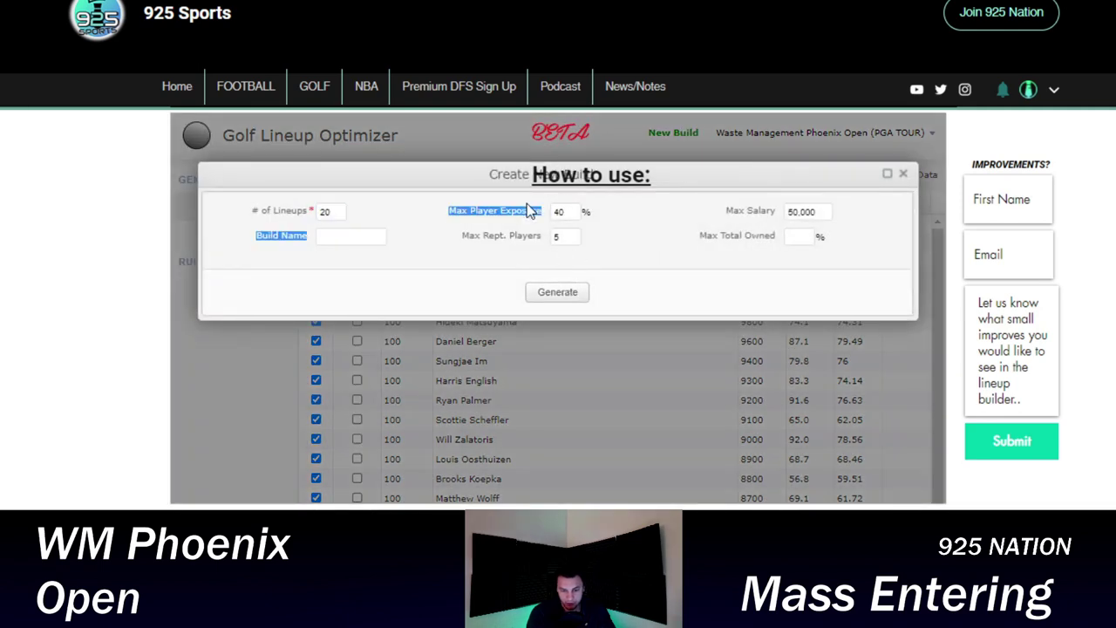
pyautogui.click(532, 216)
pyautogui.write('100')
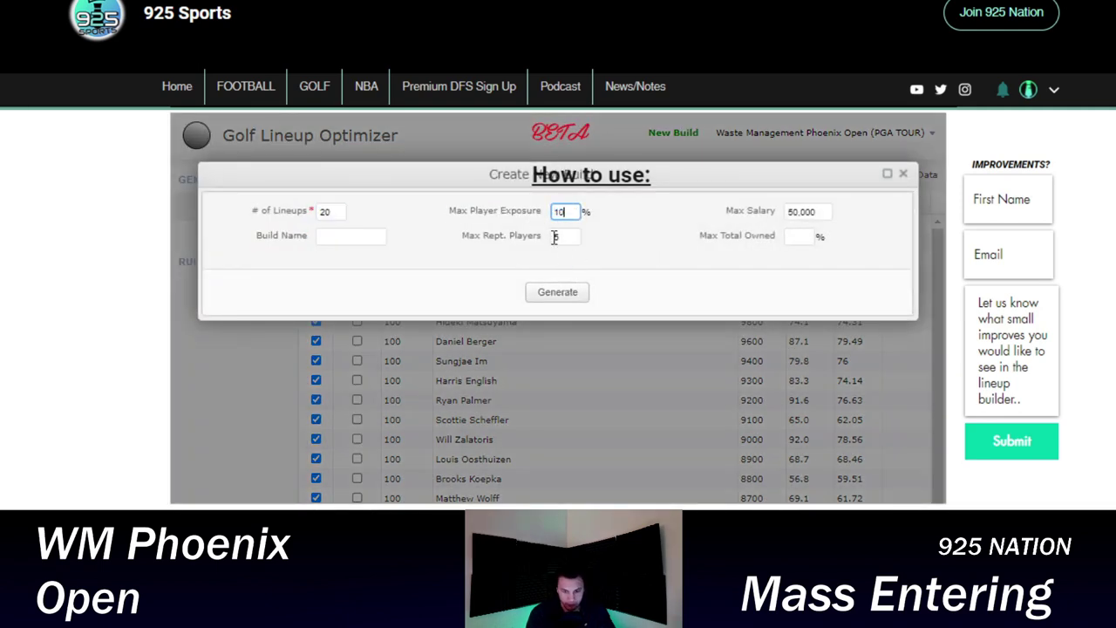
pyautogui.click(563, 291)
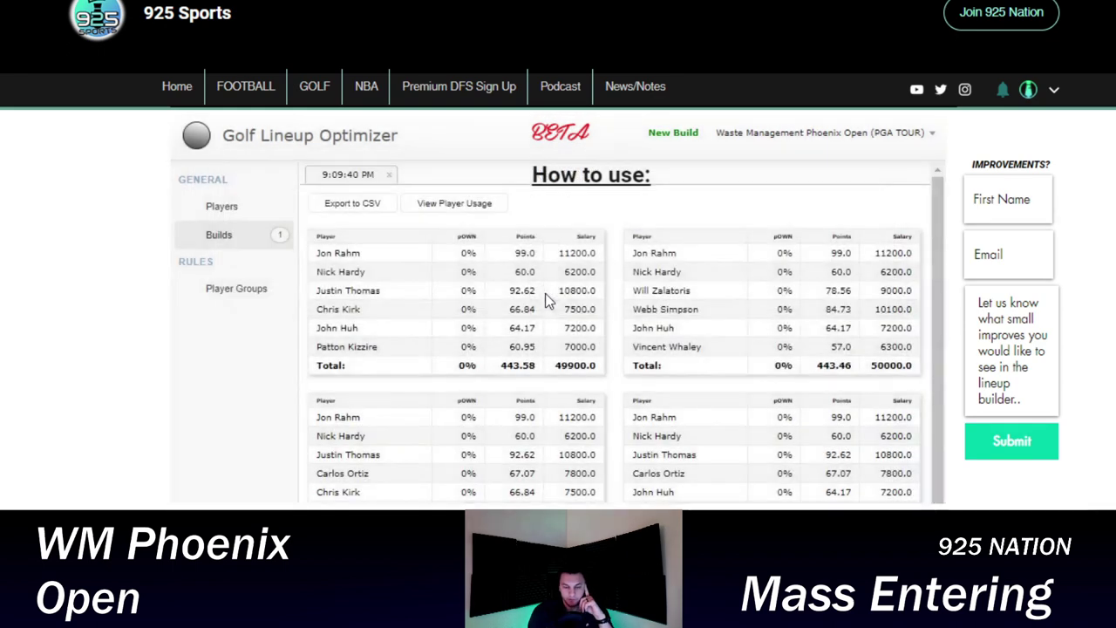
# - Review the build's player usage report, then return to the Players list
pyautogui.click(437, 214)
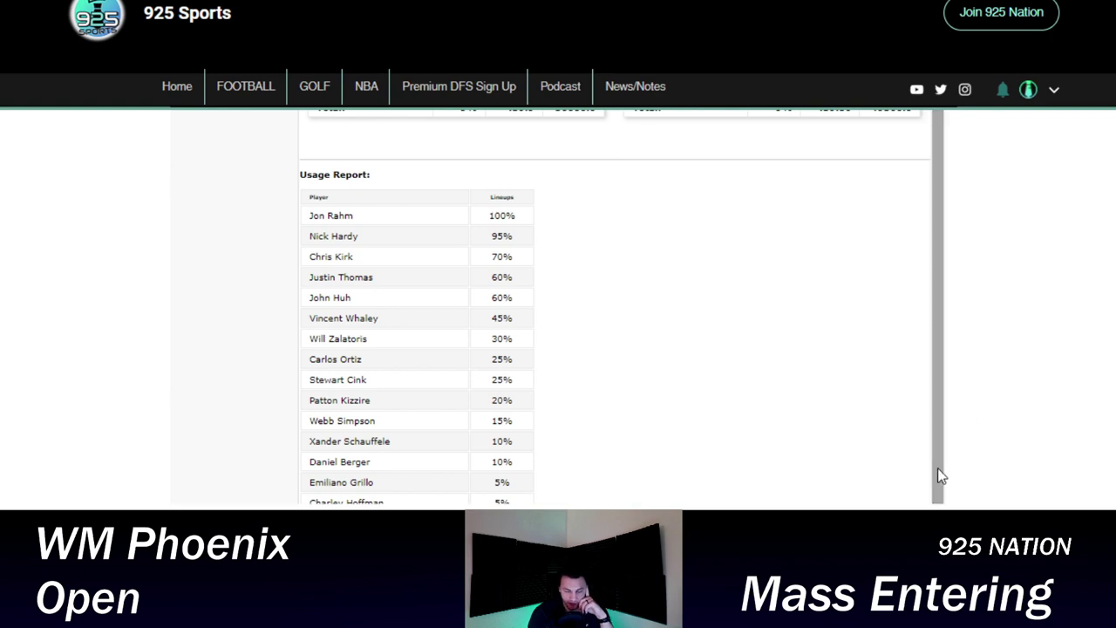
pyautogui.moveTo(939, 473); pyautogui.dragTo(933, 174)
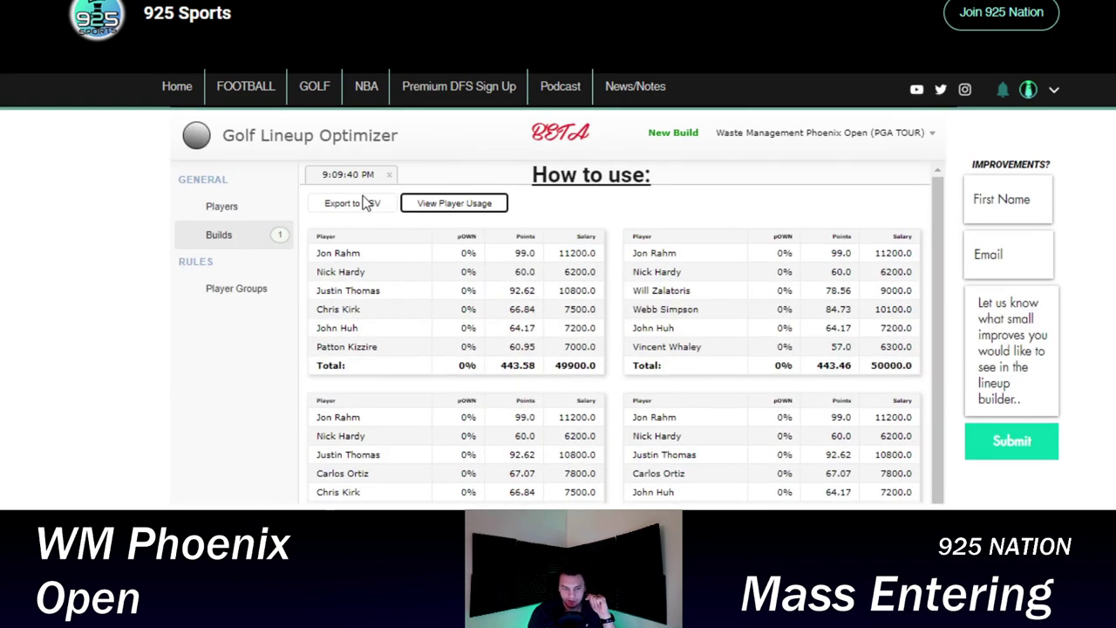
pyautogui.click(263, 205)
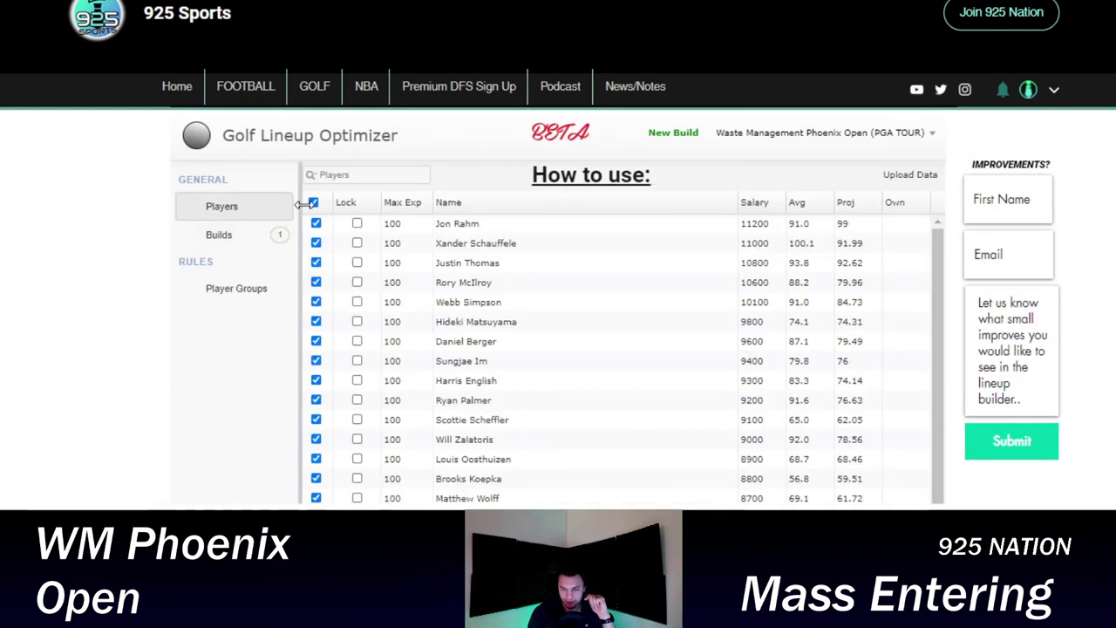
# - Find Nick Hardy with a 'nick' search, set his Max Exp to 10, and clear the search
pyautogui.click(401, 174)
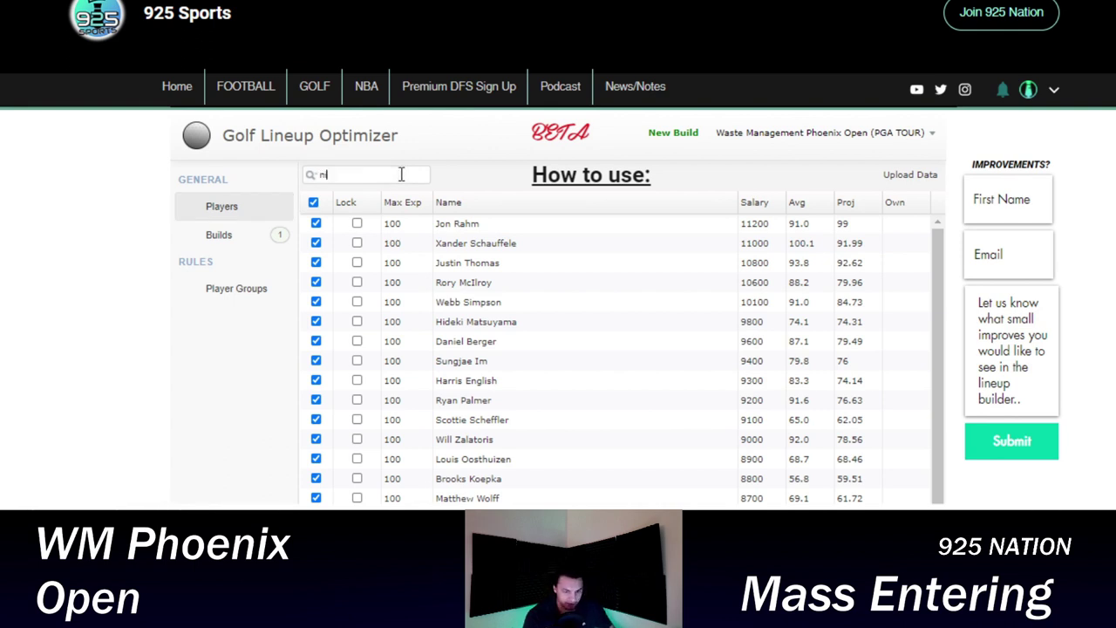
pyautogui.write('nick')
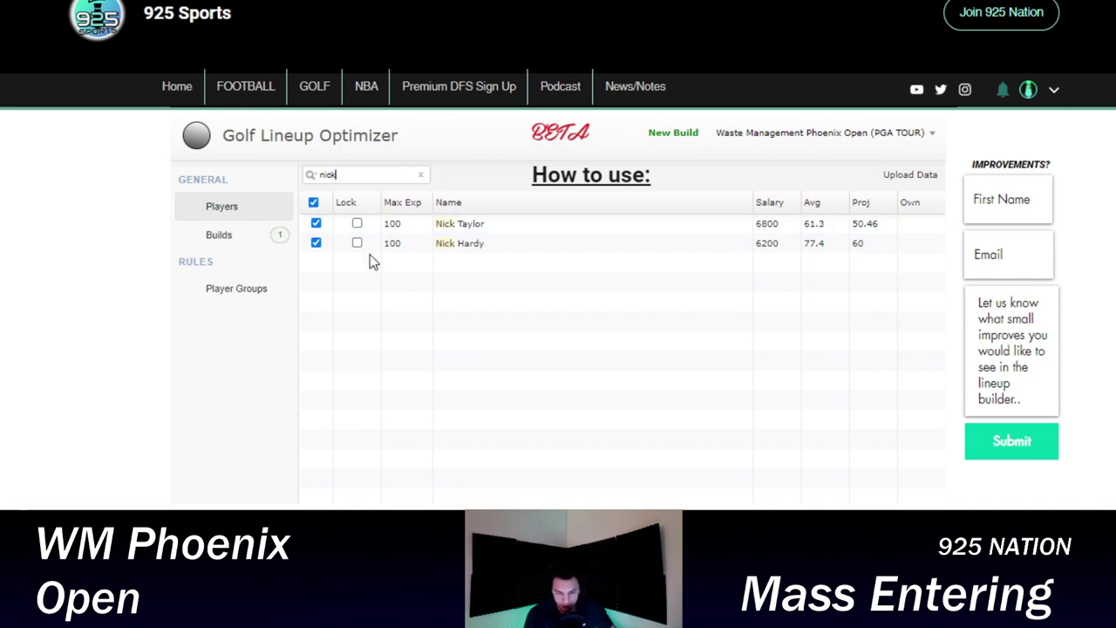
pyautogui.click(392, 244)
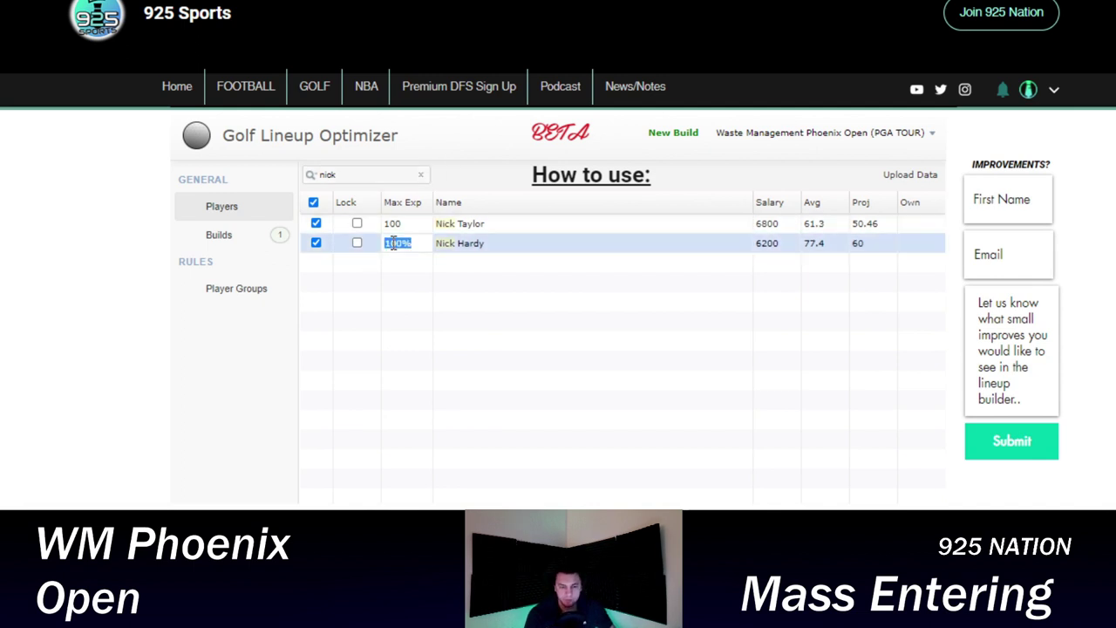
pyautogui.write('1')
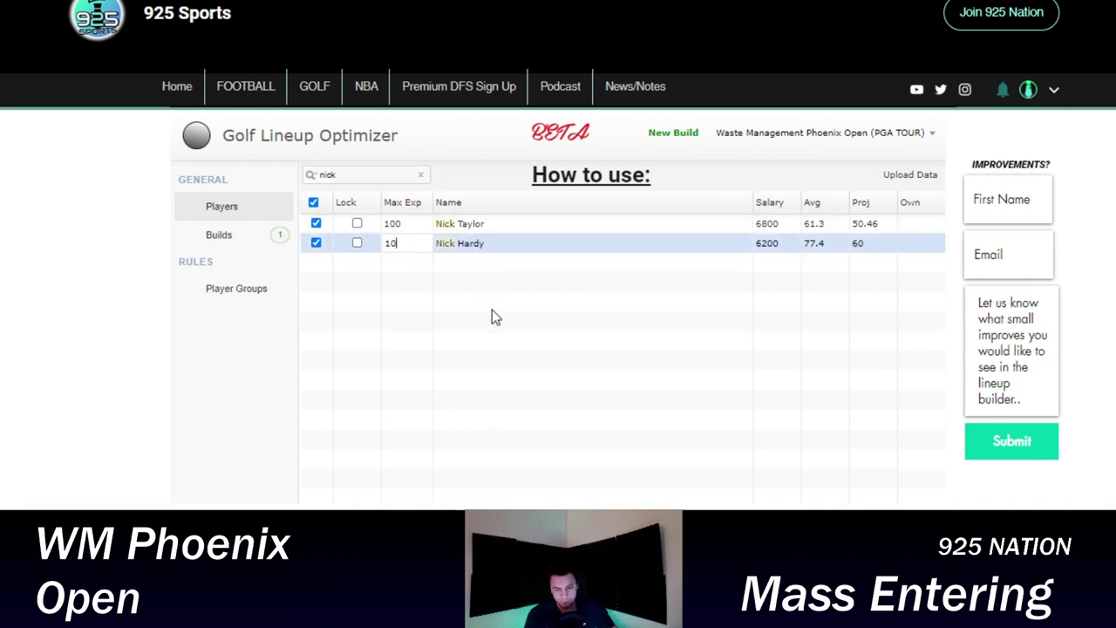
pyautogui.write('0')
pyautogui.click(420, 174)
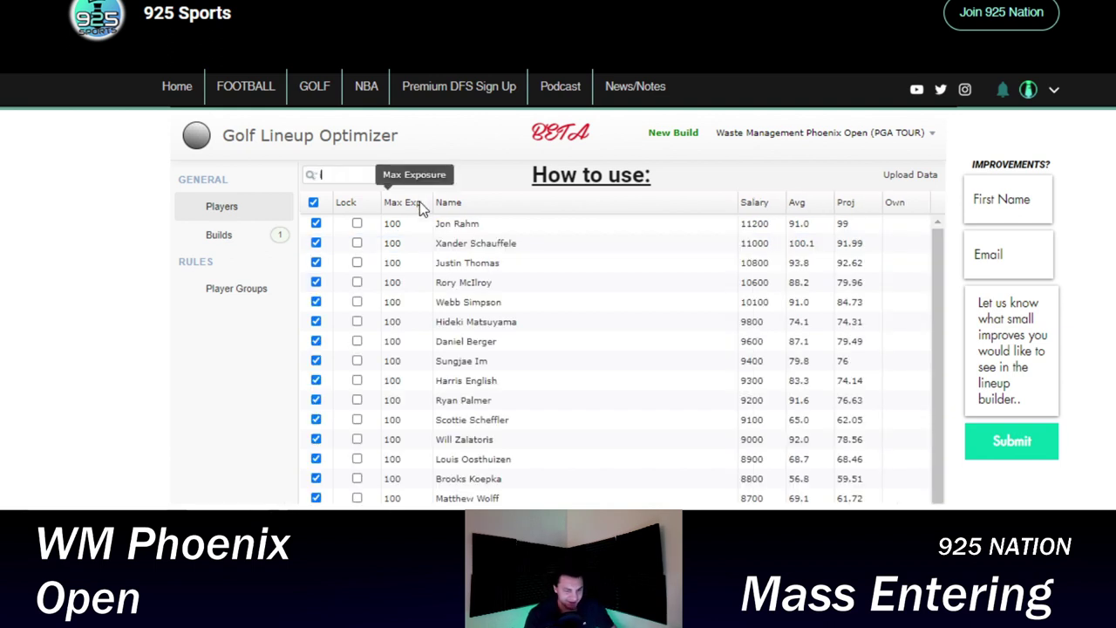
# - Find Vincent Whaley with a 'vin' search, lower his Max Exp cap, and clear the search
pyautogui.write('vin')
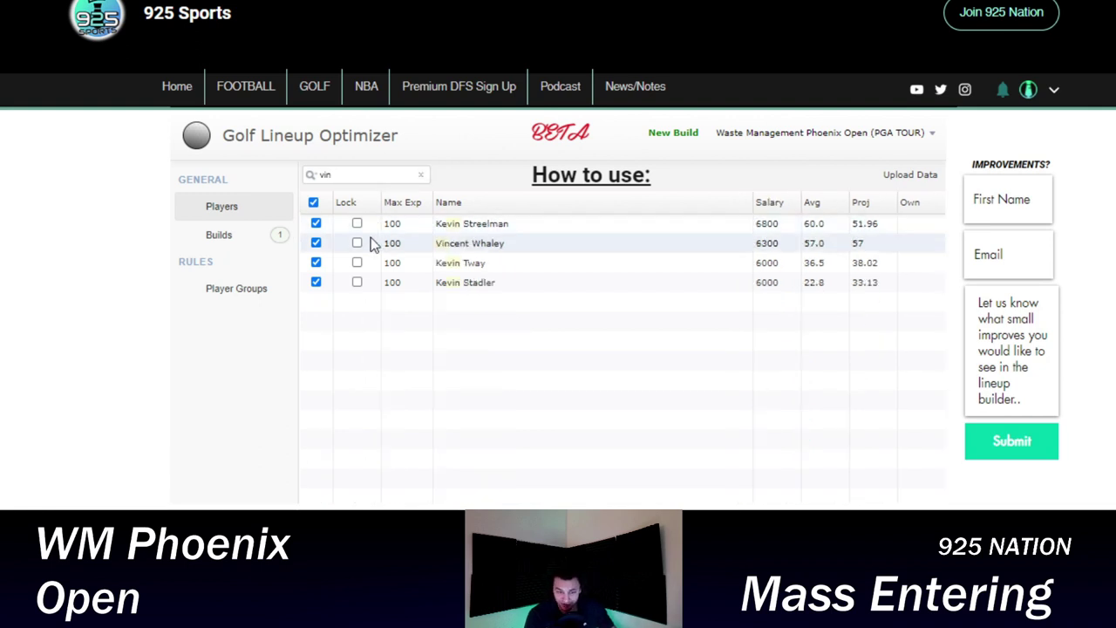
pyautogui.click(394, 244)
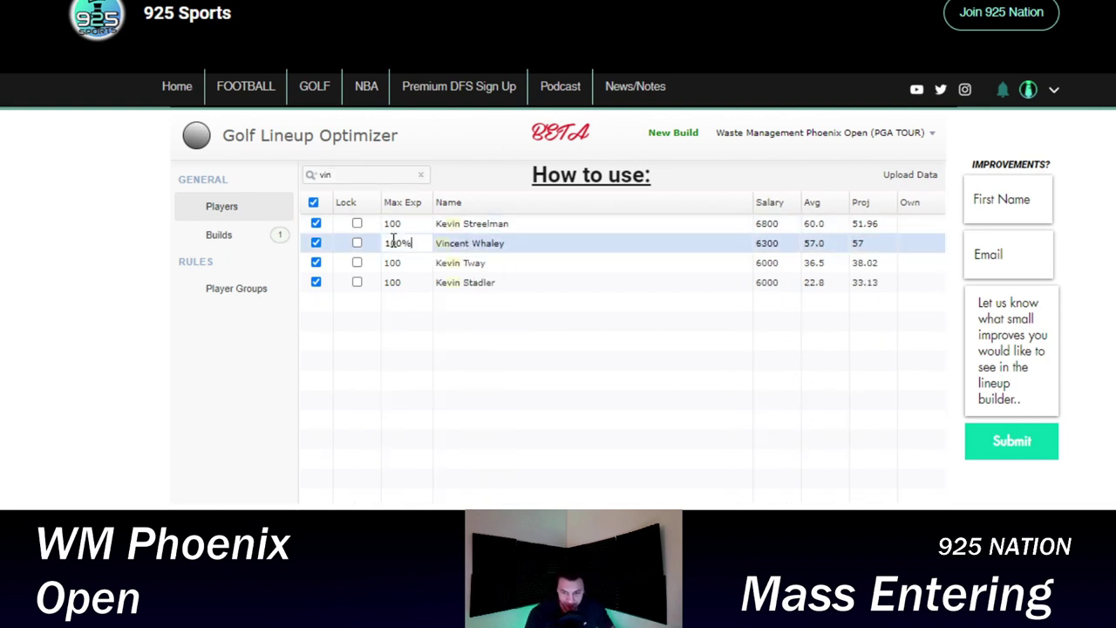
pyautogui.write('4')
pyautogui.press('Return')
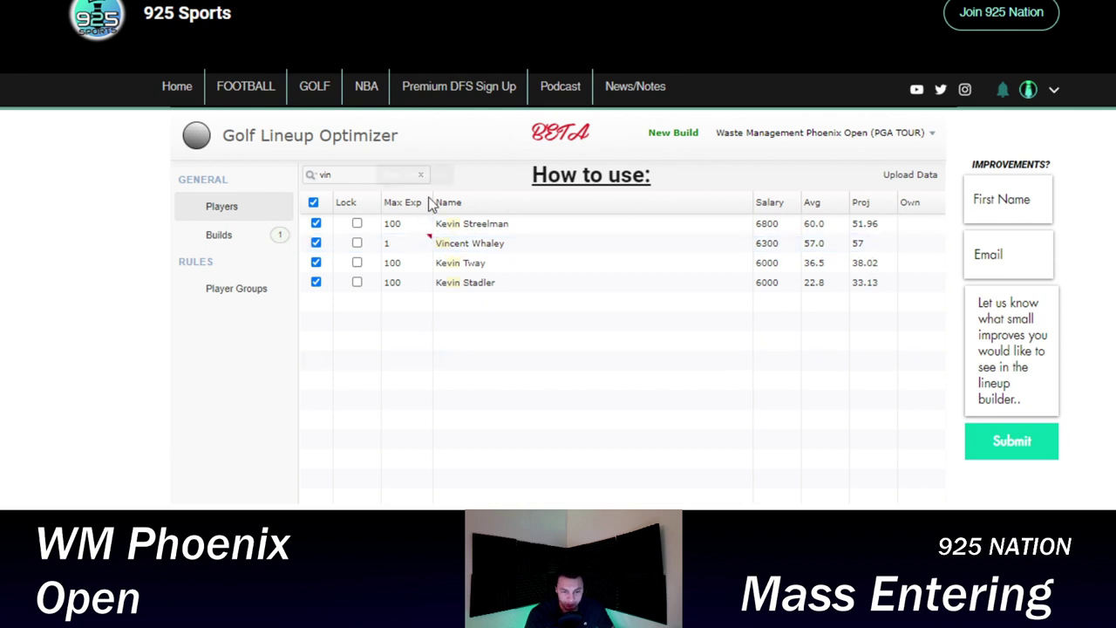
pyautogui.click(421, 175)
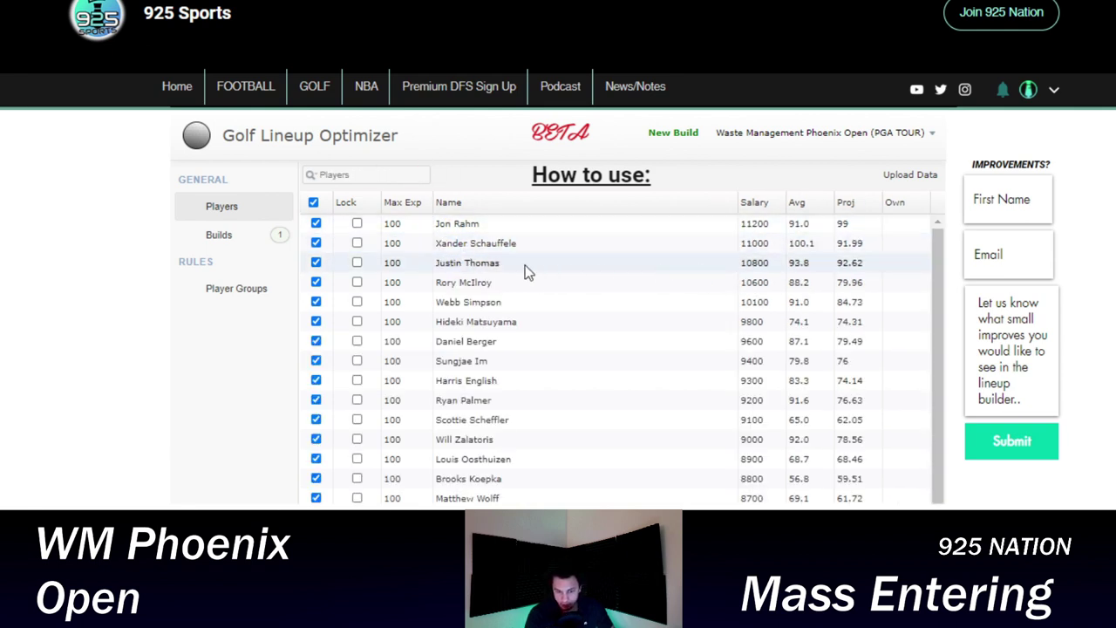
# - Cap Justin Thomas at 30 and Xander Schauffele at 35 max exposure
pyautogui.doubleClick(399, 263)
pyautogui.write('3')
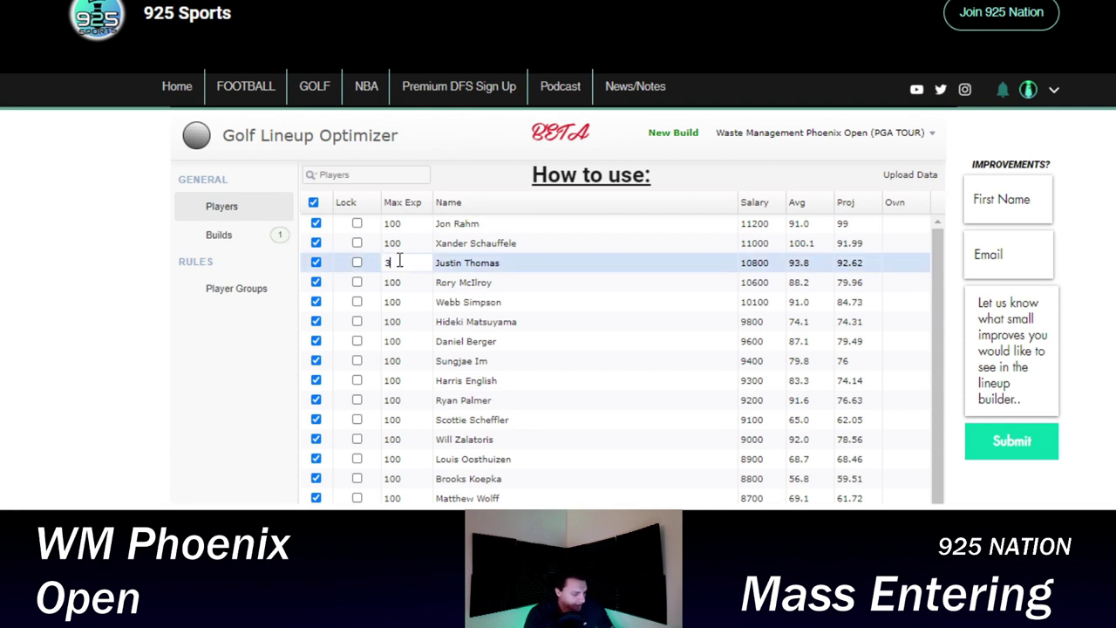
pyautogui.write('0')
pyautogui.doubleClick(395, 246)
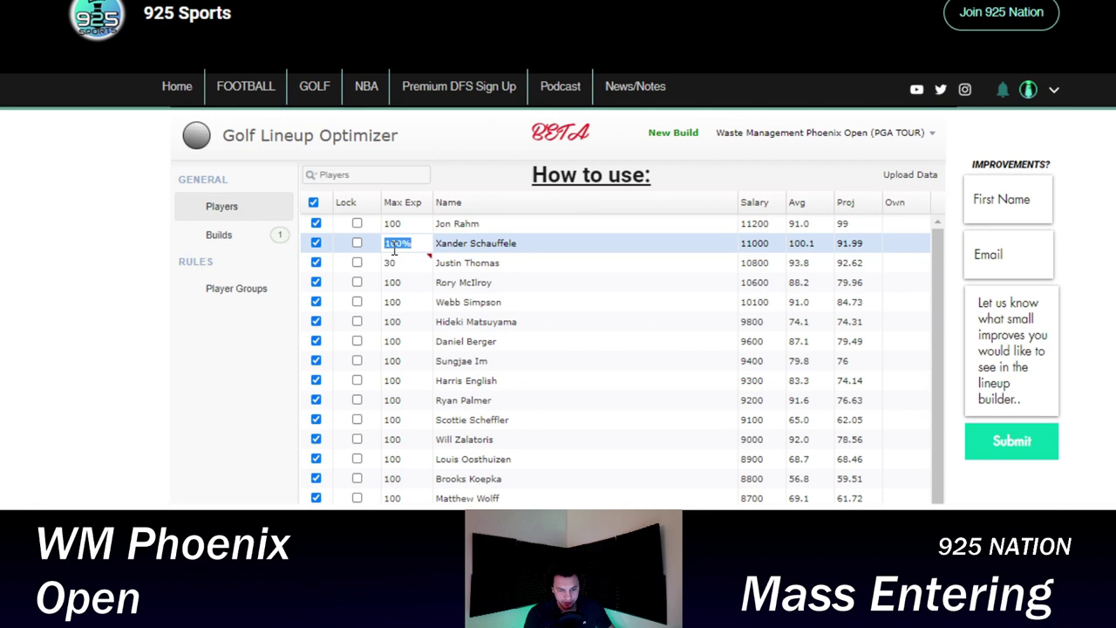
pyautogui.write('35')
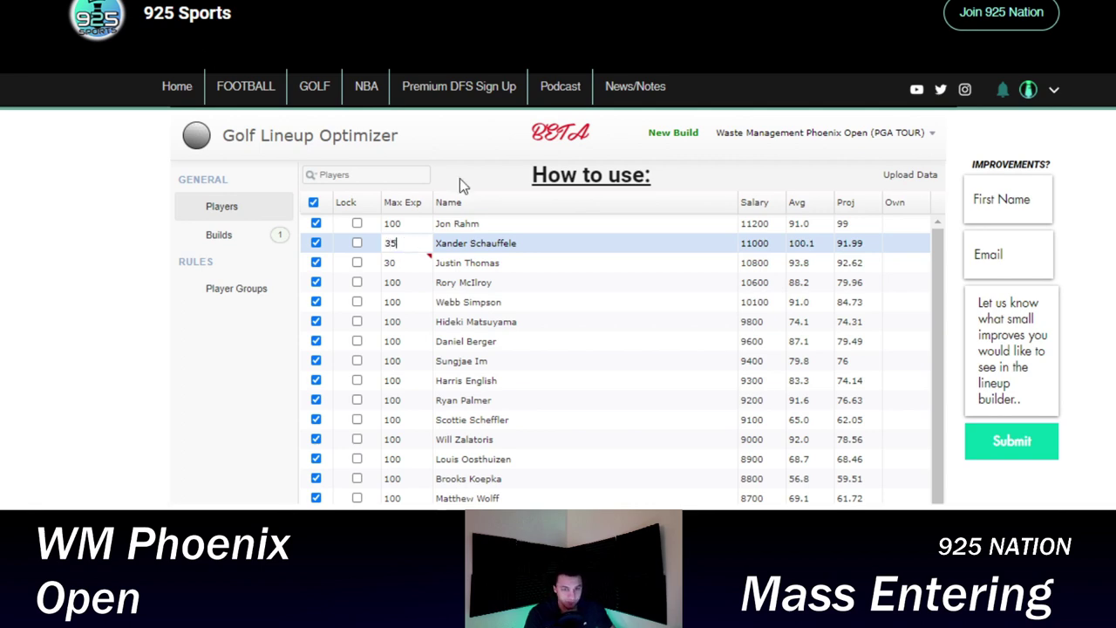
pyautogui.hotkey('alt', 'Tab')
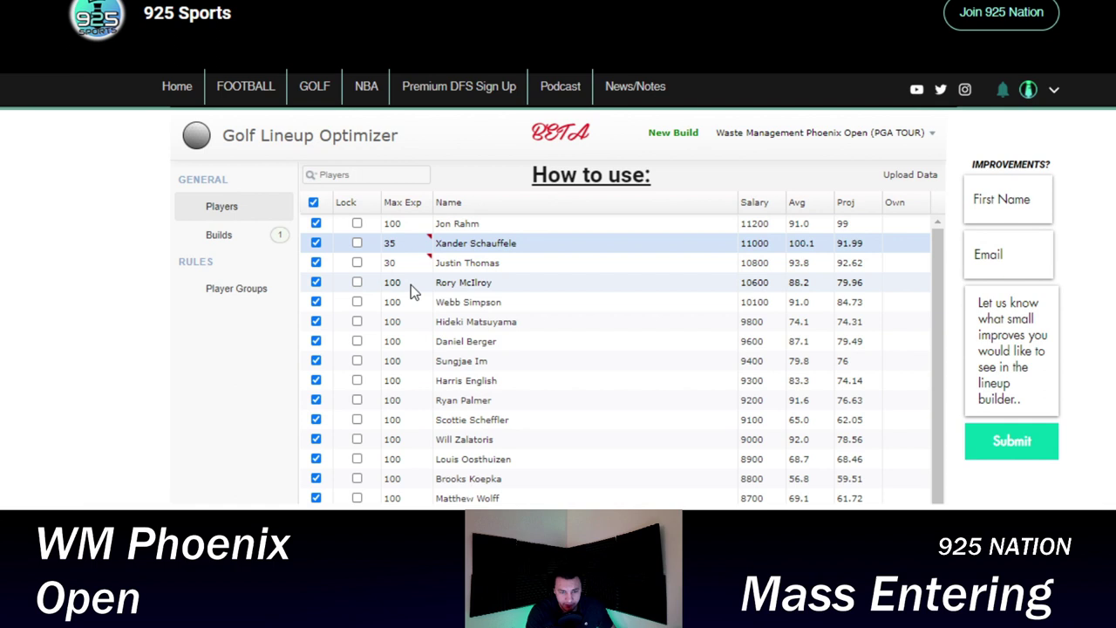
# - Edit Webb Simpson's Max Exp, entering 45 and then erasing it to re-enter
pyautogui.doubleClick(395, 302)
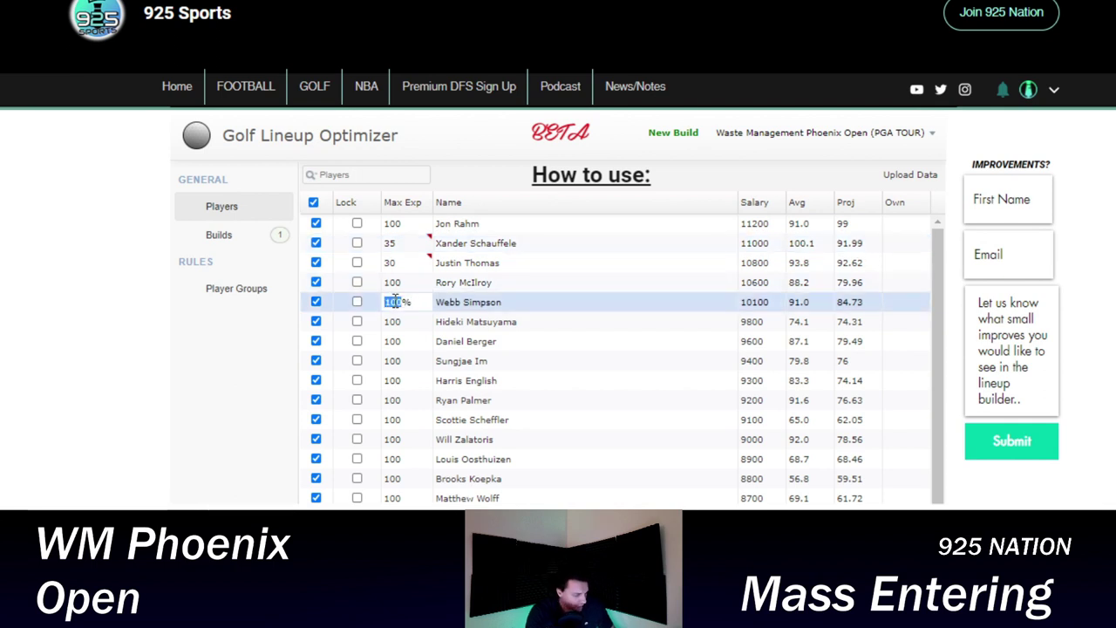
pyautogui.hotkey('ctrl', 'a')
pyautogui.write('45')
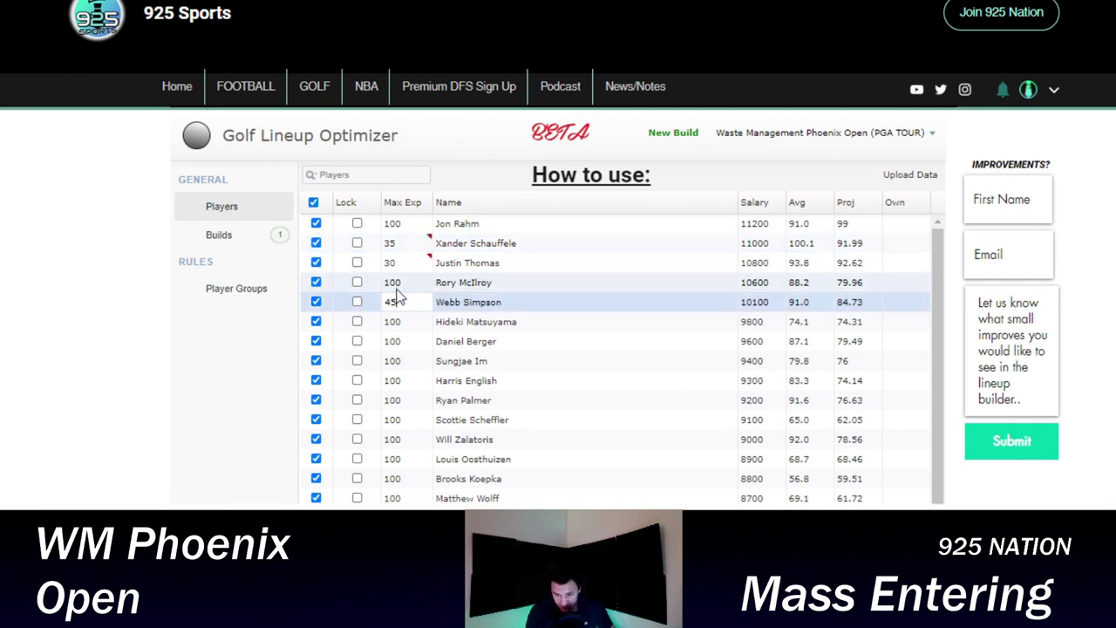
pyautogui.press('Return')
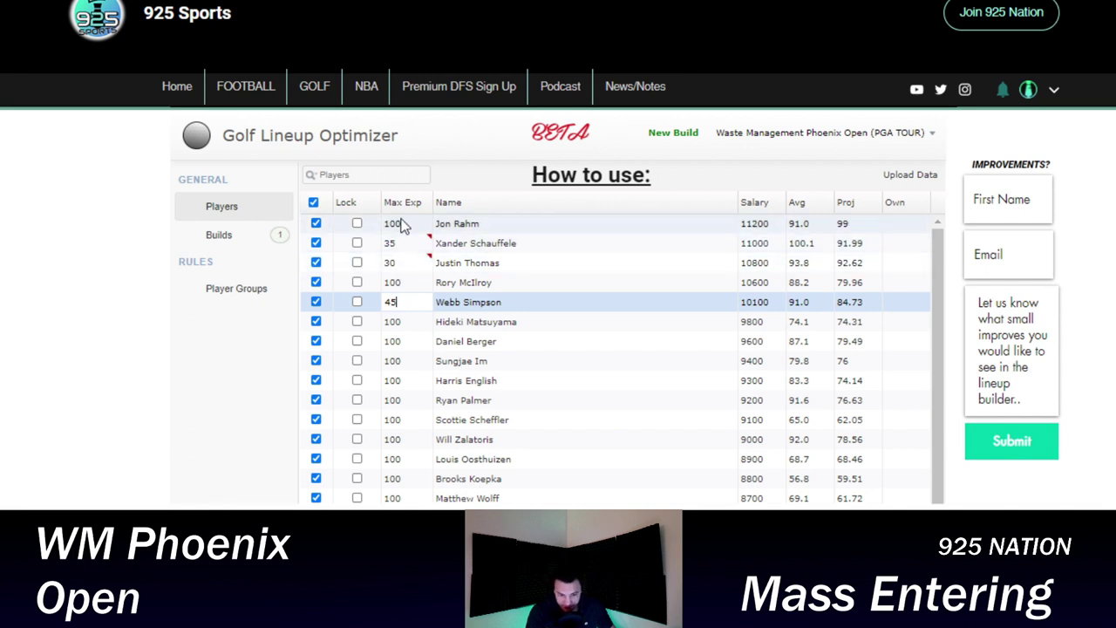
pyautogui.press('BackSpace')
pyautogui.press('BackSpace')
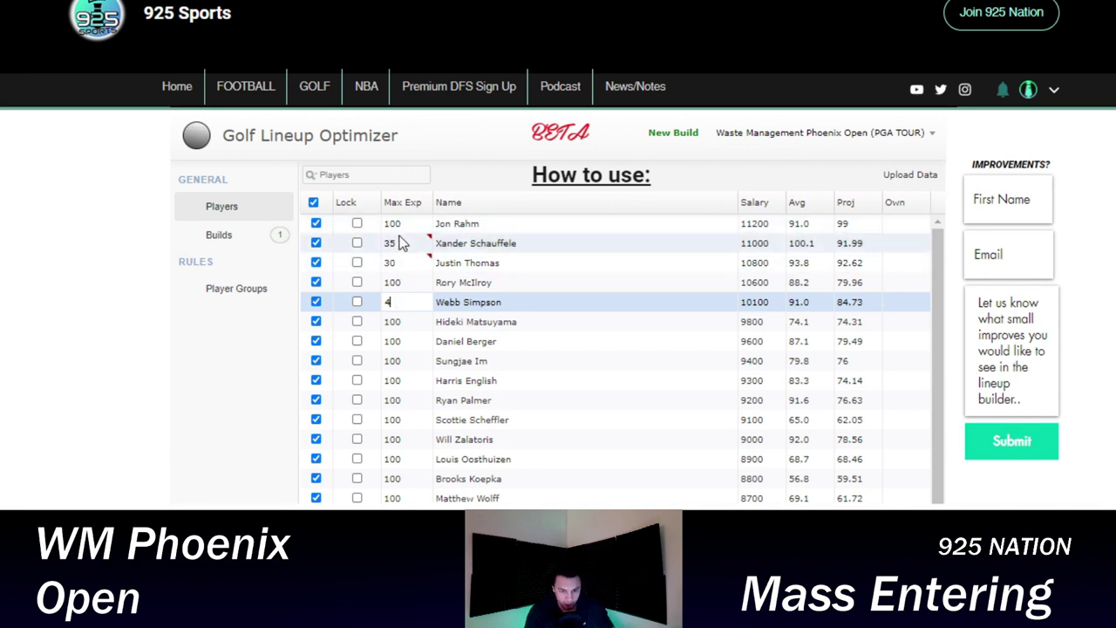
# - Reset Webb Simpson to 100, then cap Hideki Matsuyama at 25 and Sungjae Im at 35
pyautogui.write('100')
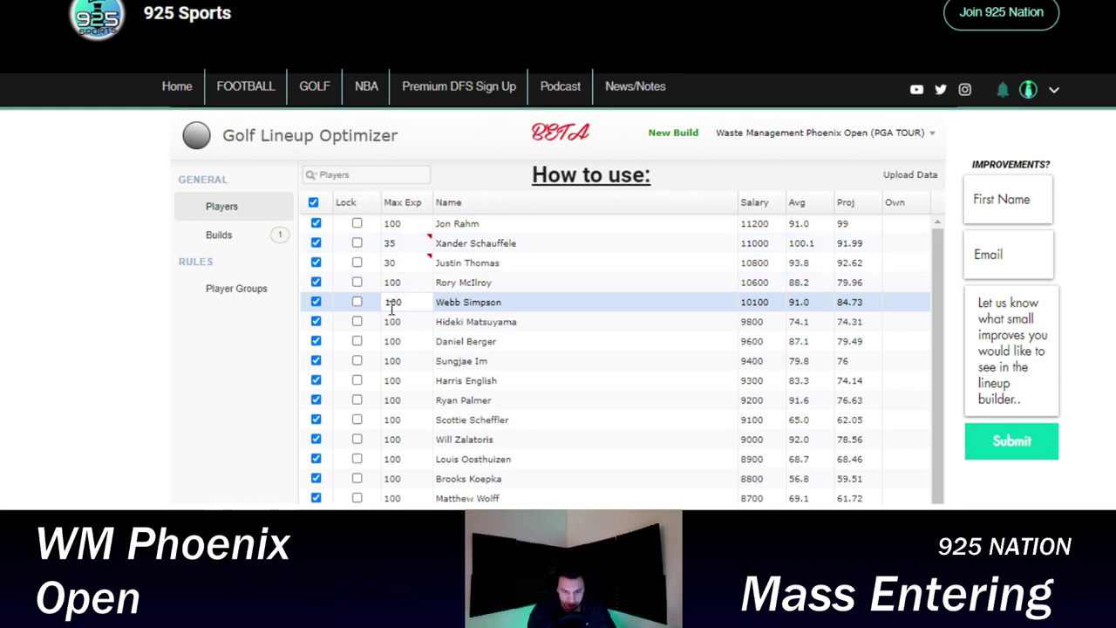
pyautogui.scroll(-1, 397, 244)
pyautogui.click(397, 233)
pyautogui.doubleClick(397, 233)
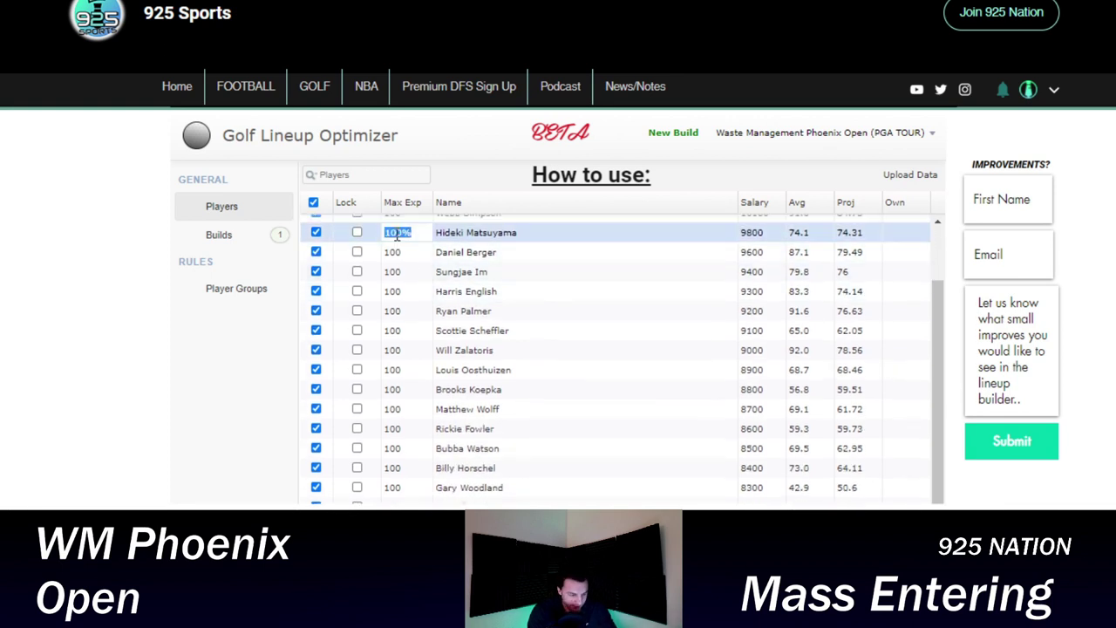
pyautogui.write('25')
pyautogui.click(397, 253)
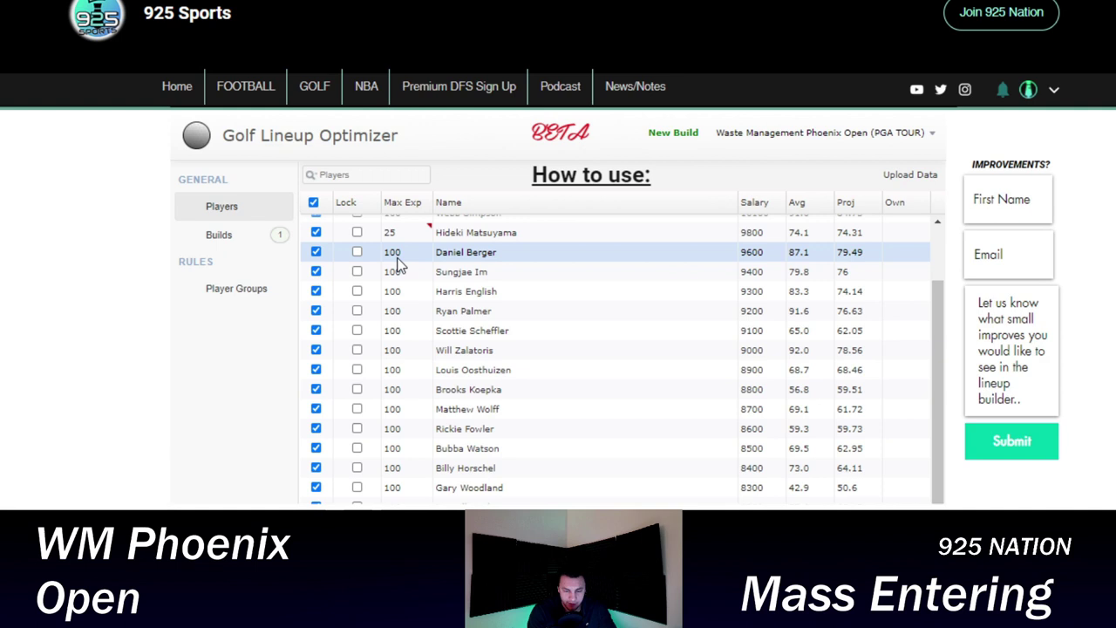
pyautogui.doubleClick(395, 273)
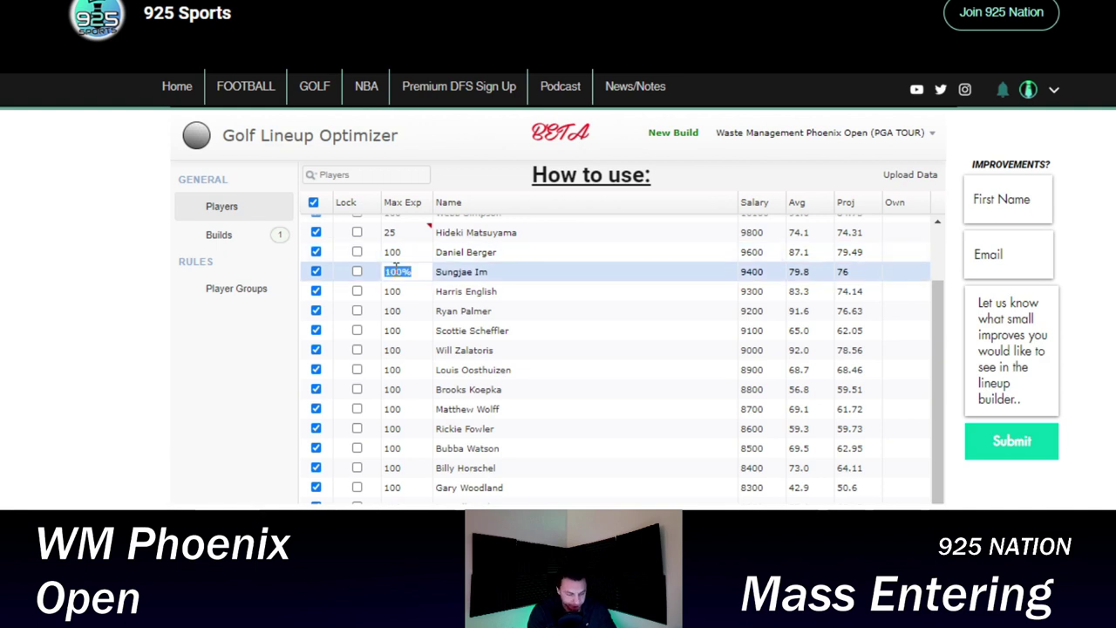
pyautogui.write('3')
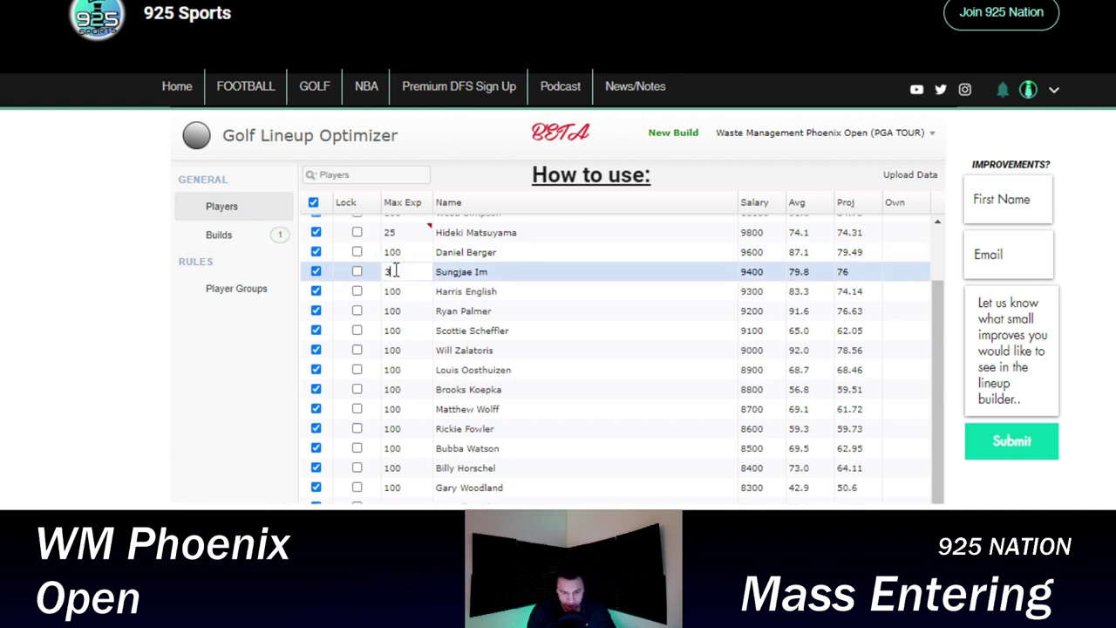
pyautogui.write('5')
pyautogui.click(392, 292)
# - Cap Harris English at 20, Ryan Palmer and Will Zalatoris at 15, Rickie Fowler at 5
pyautogui.click(393, 292)
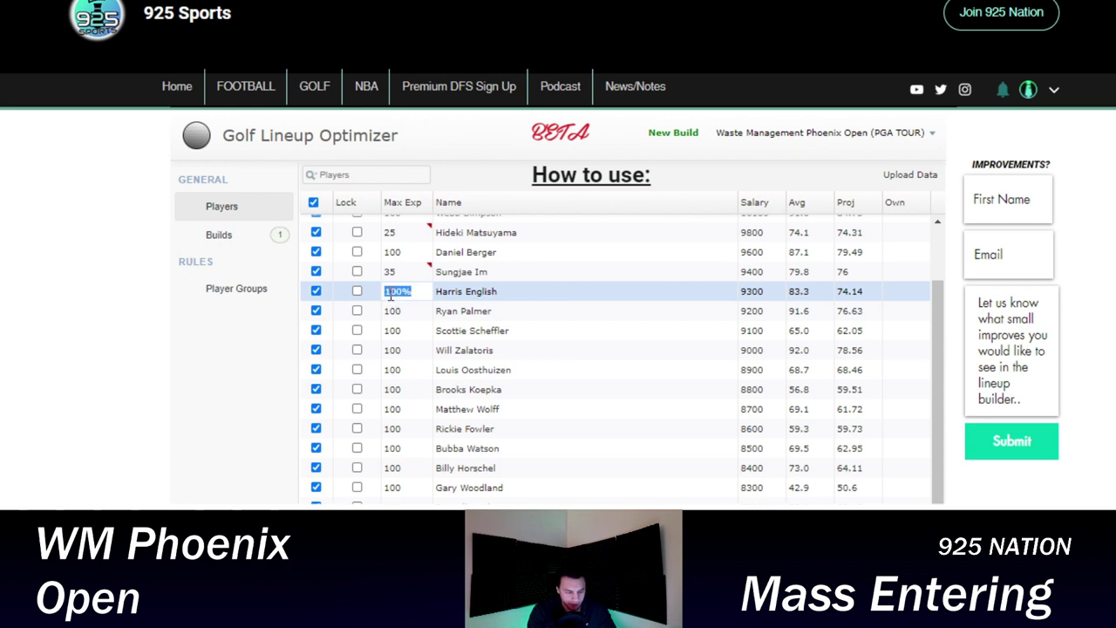
pyautogui.write('20')
pyautogui.click(391, 312)
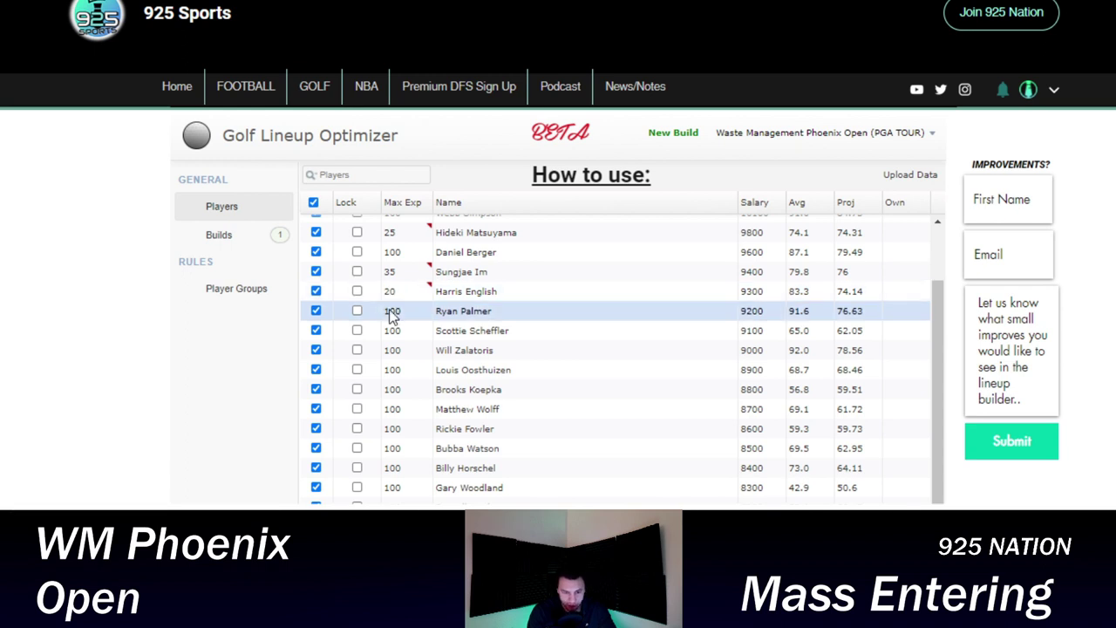
pyautogui.click(390, 313)
pyautogui.write('15')
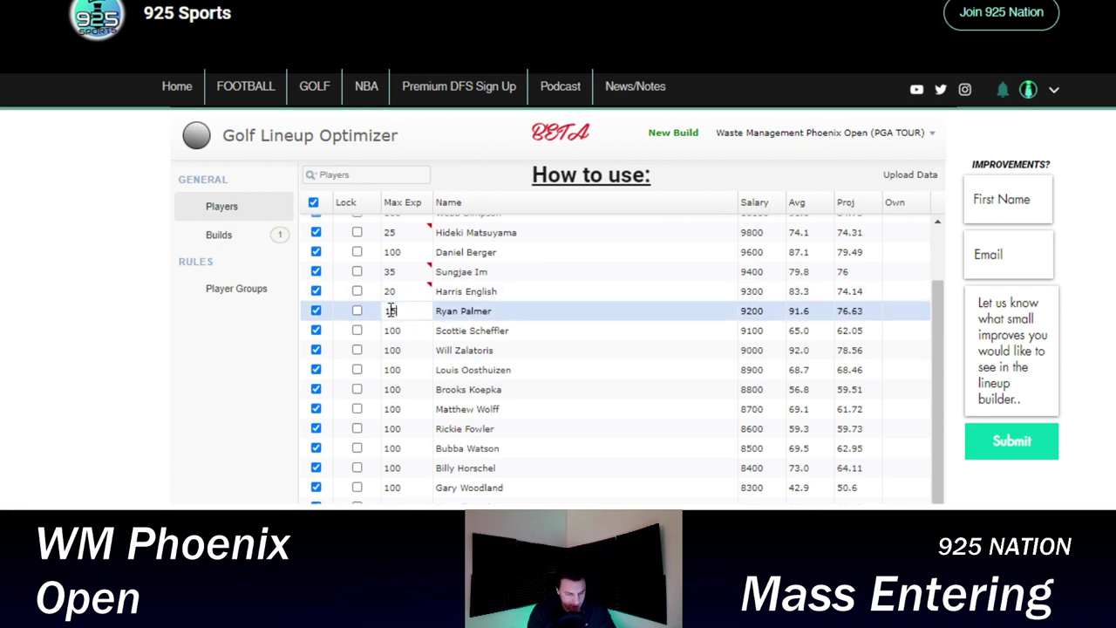
pyautogui.click(392, 350)
pyautogui.click(392, 349)
pyautogui.write('15')
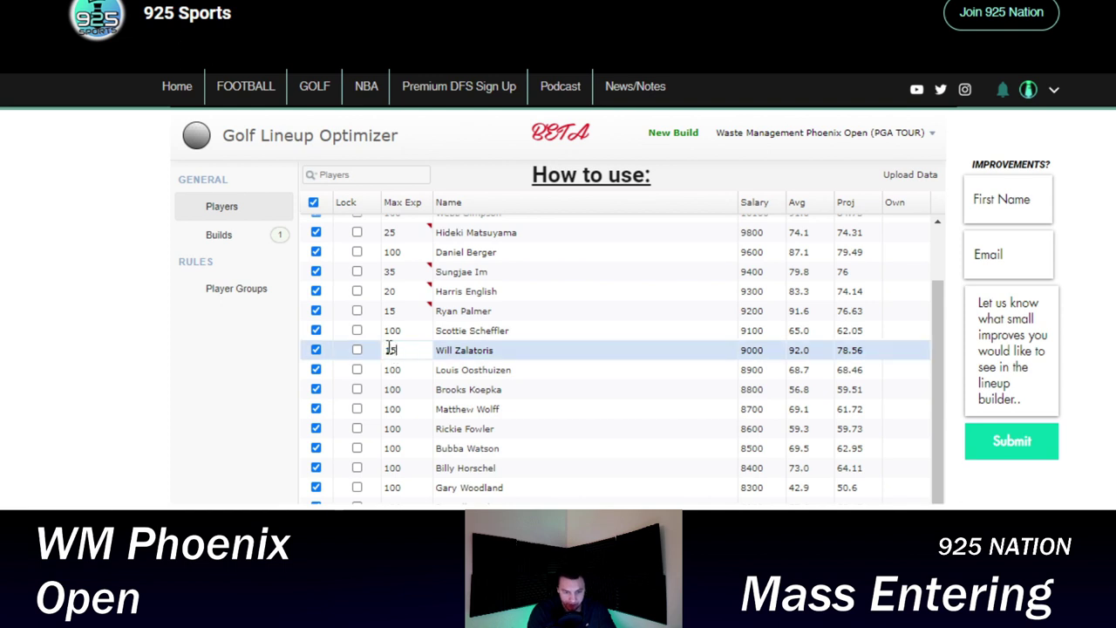
pyautogui.scroll(-2, 386, 326)
pyautogui.doubleClick(393, 339)
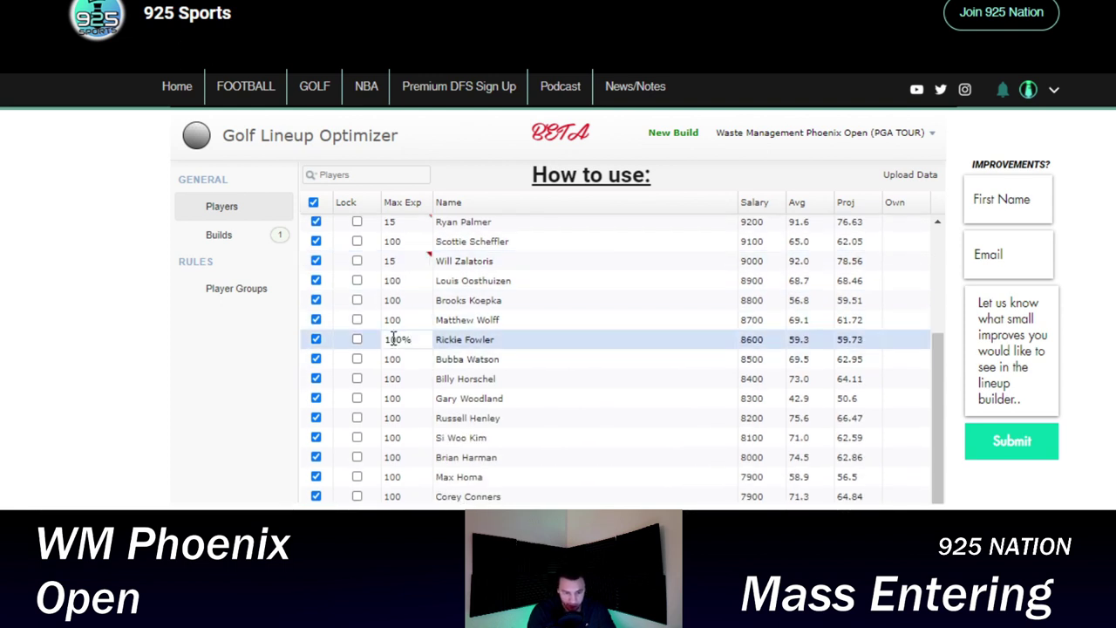
pyautogui.doubleClick(394, 339)
pyautogui.write('5')
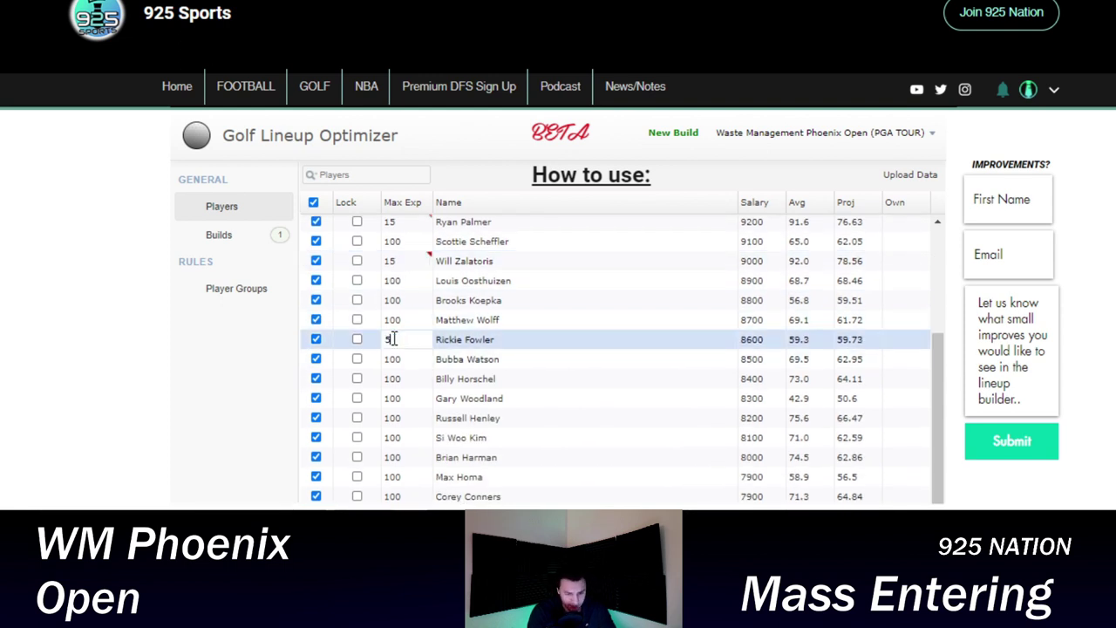
# - Cap Gary Woodland at 5, Russell Henley at 15, and Brian Harman at 5 max exposure
pyautogui.doubleClick(392, 398)
pyautogui.write('5')
pyautogui.doubleClick(388, 398)
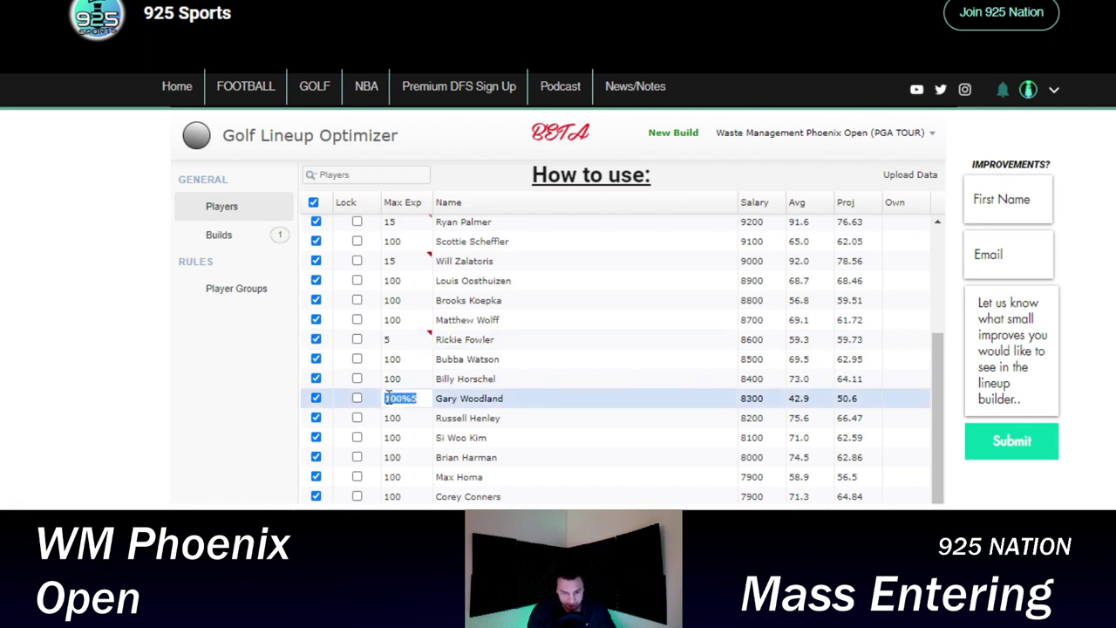
pyautogui.write('5')
pyautogui.click(399, 418)
pyautogui.doubleClick(402, 420)
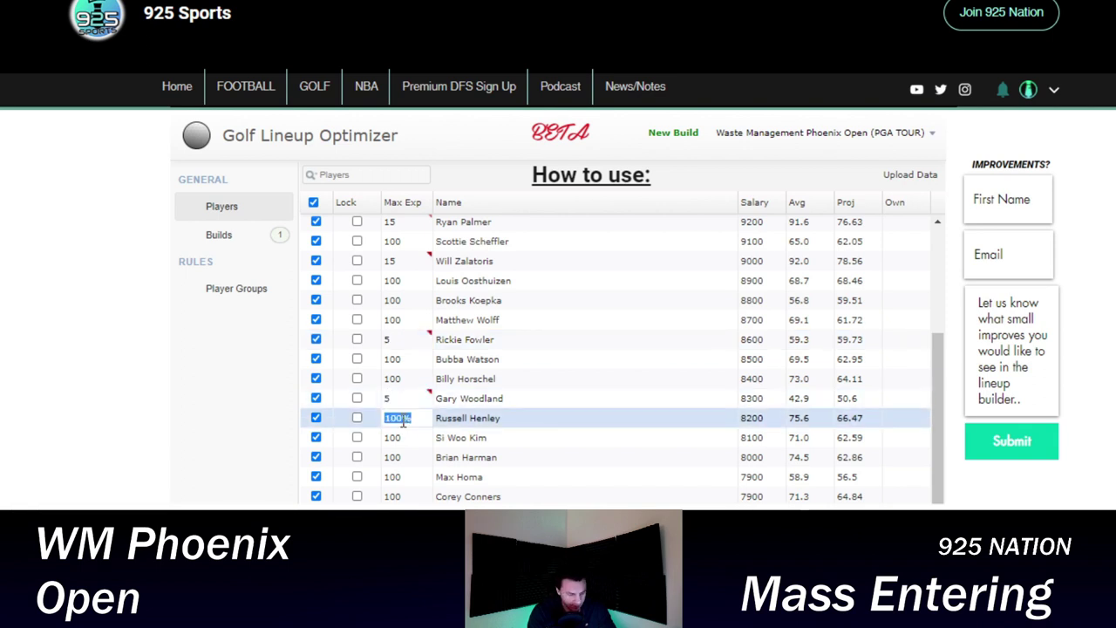
pyautogui.write('15')
pyautogui.scroll(-3, 420, 345)
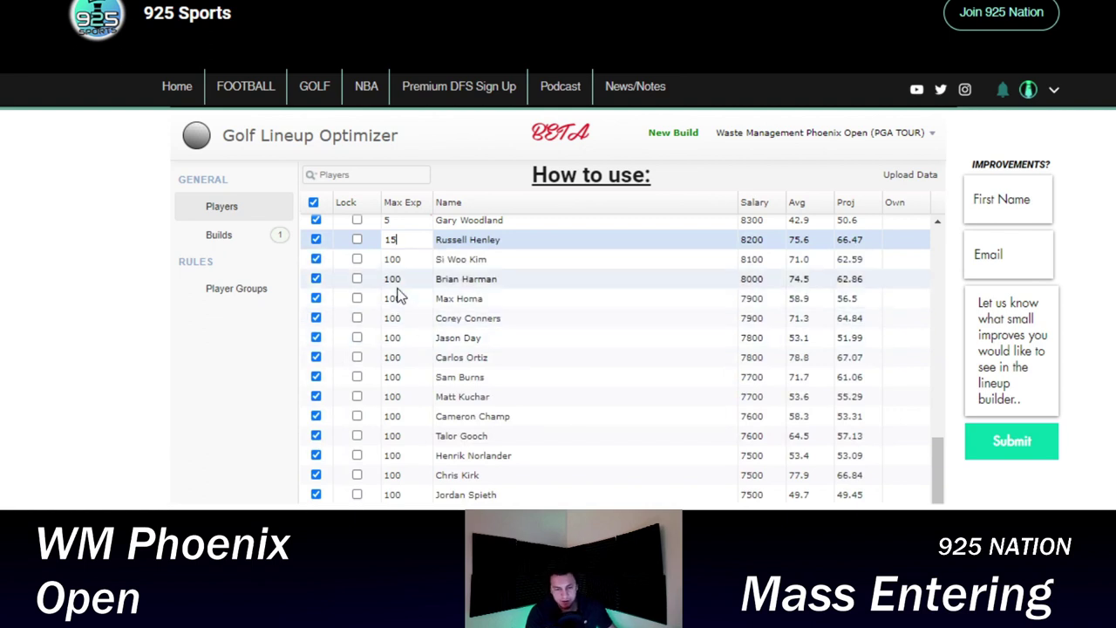
pyautogui.click(392, 279)
pyautogui.doubleClick(392, 279)
pyautogui.write('5')
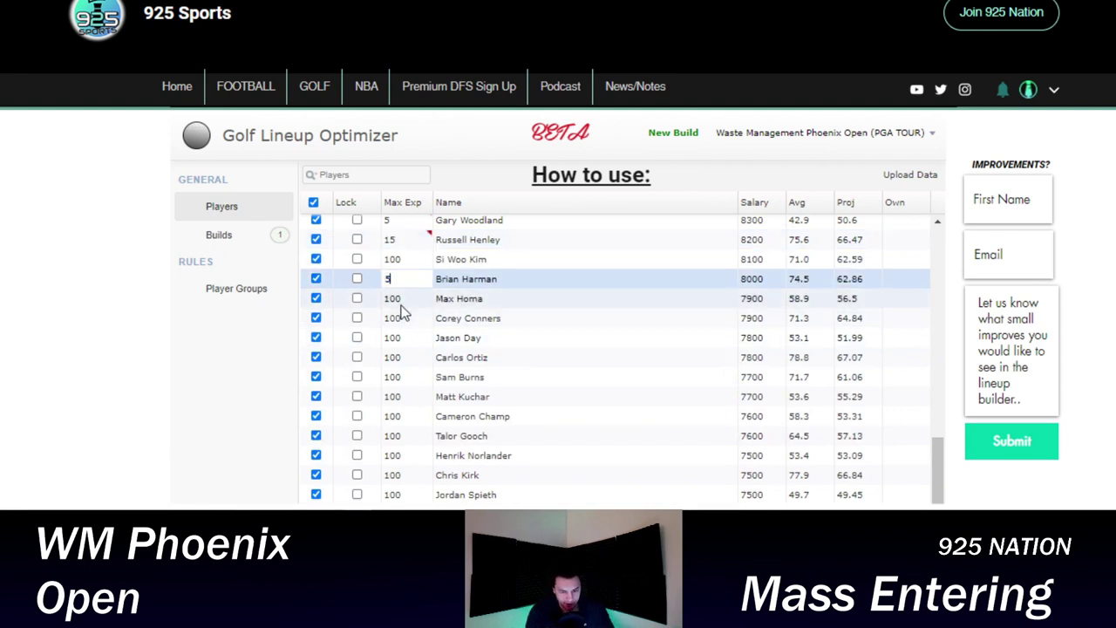
pyautogui.click(398, 299)
# - Cap Max Homa at 20, Corey Conners at 30, and Sam Burns at 20 max exposure
pyautogui.doubleClick(399, 298)
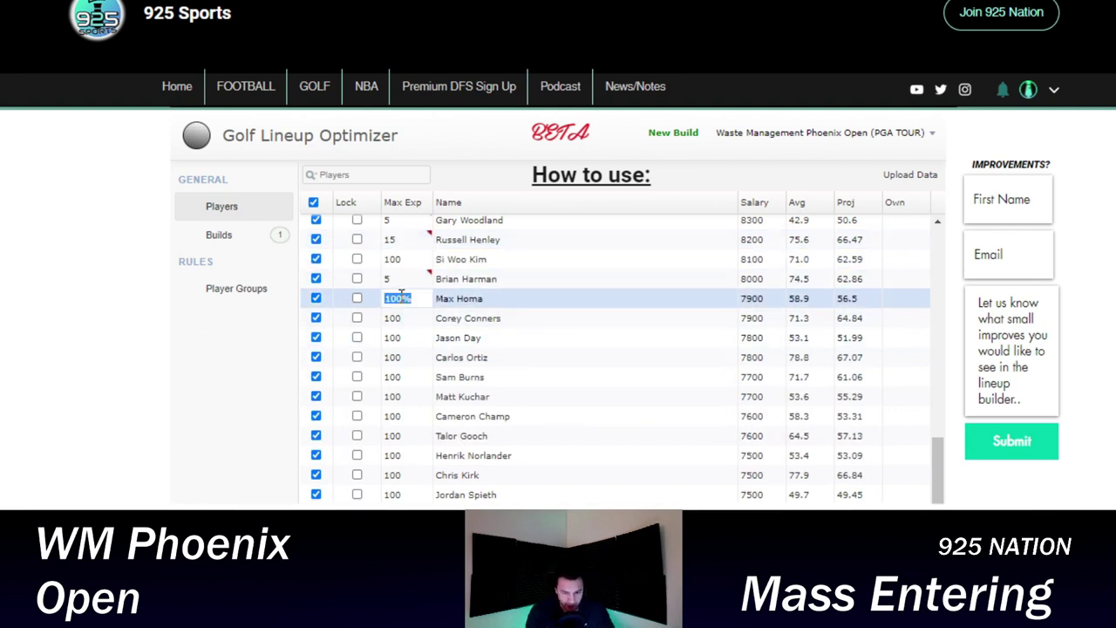
pyautogui.write('20')
pyautogui.click(397, 318)
pyautogui.doubleClick(398, 318)
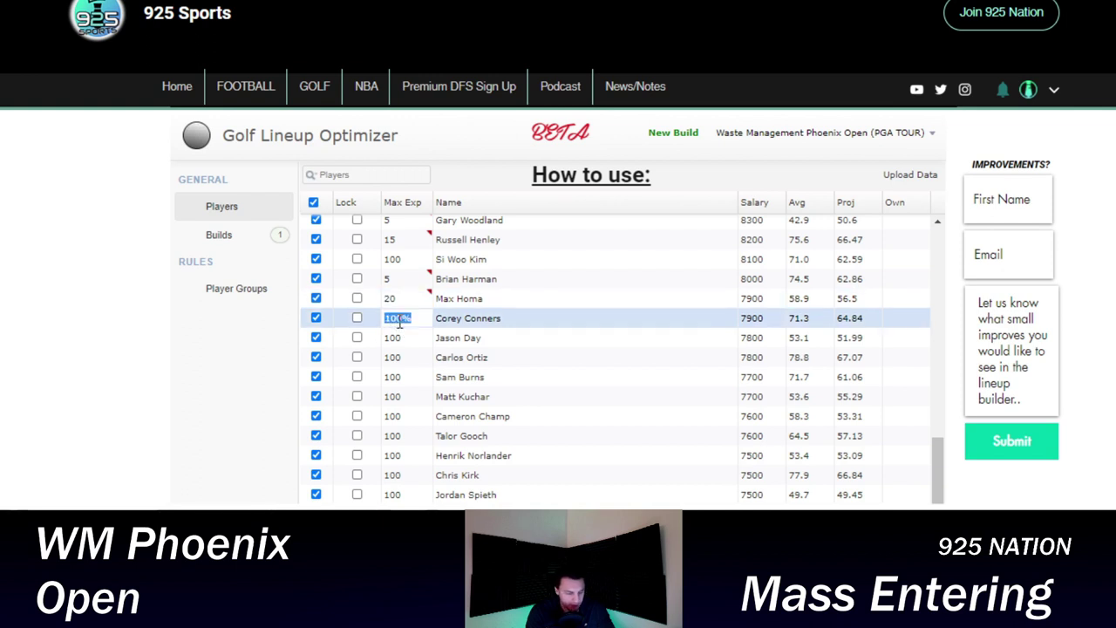
pyautogui.write('30')
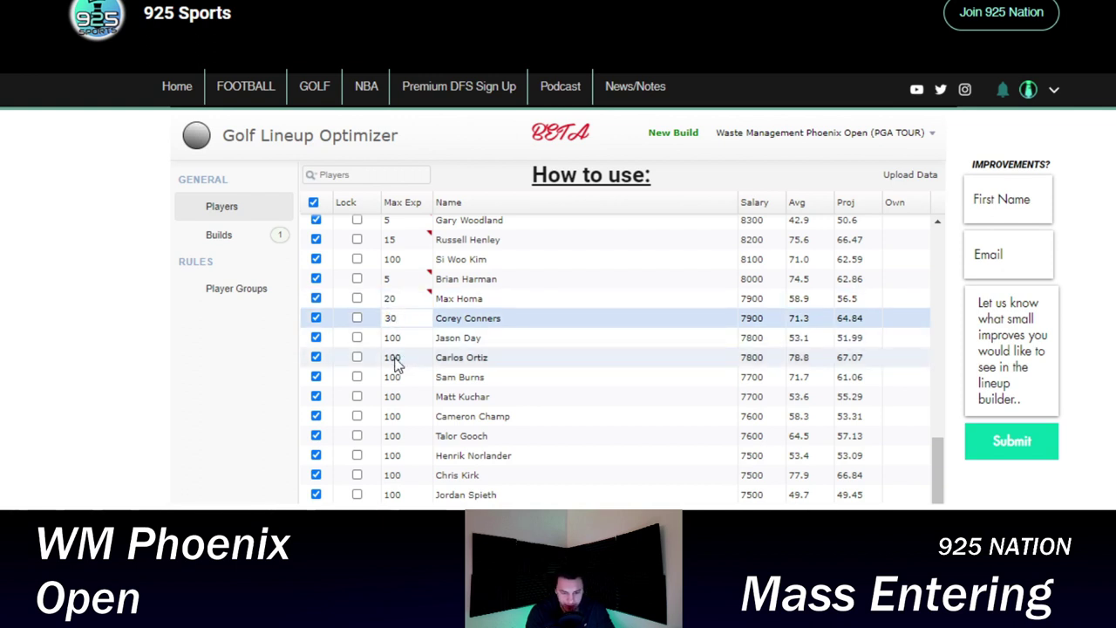
pyautogui.click(400, 357)
pyautogui.scroll(-1, 406, 336)
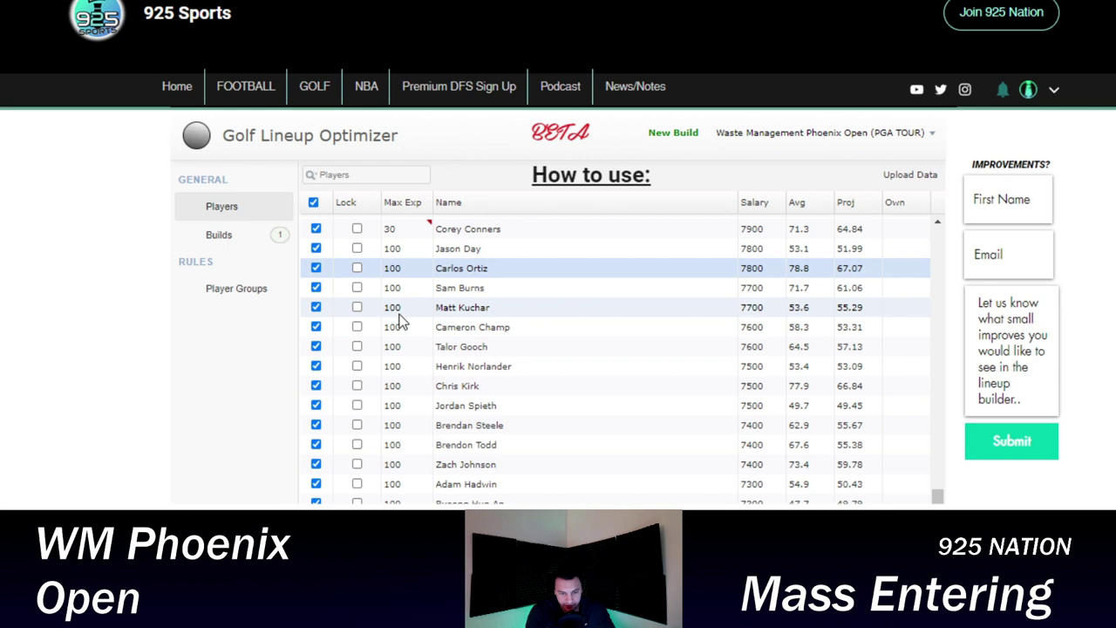
pyautogui.doubleClick(392, 288)
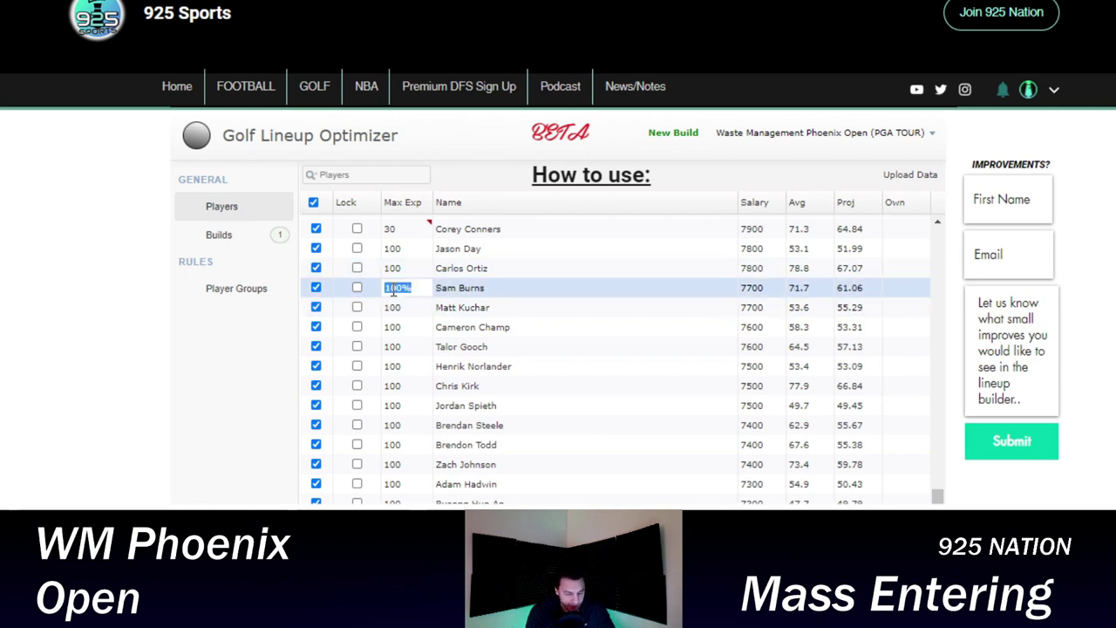
pyautogui.write('20')
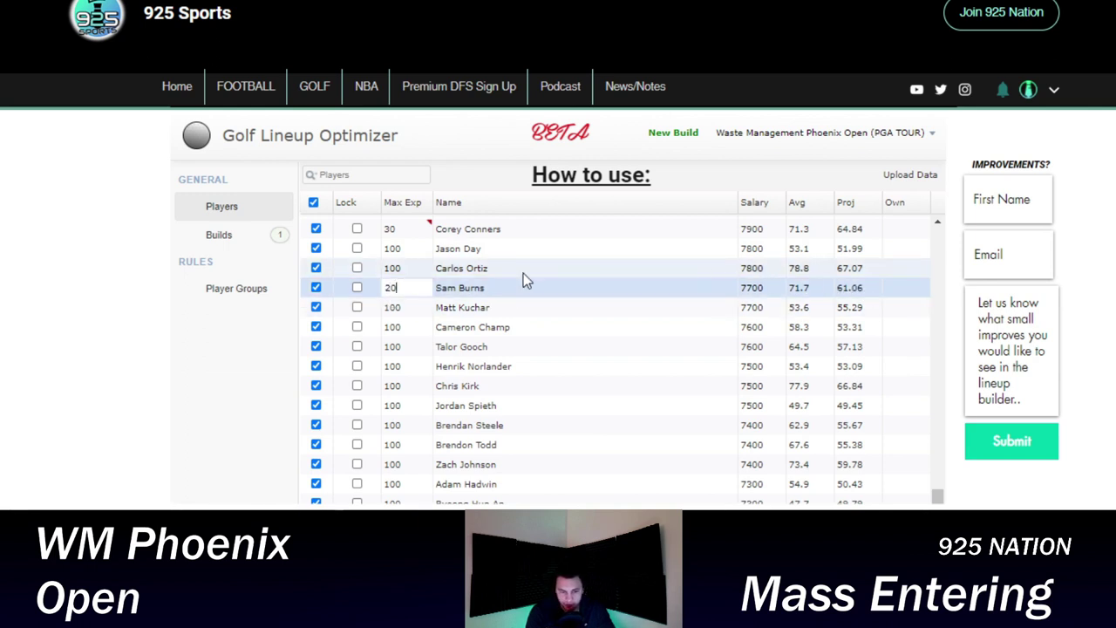
# - Give Sam Burns a projection of 65 and lower his max exposure to 10
pyautogui.click(844, 292)
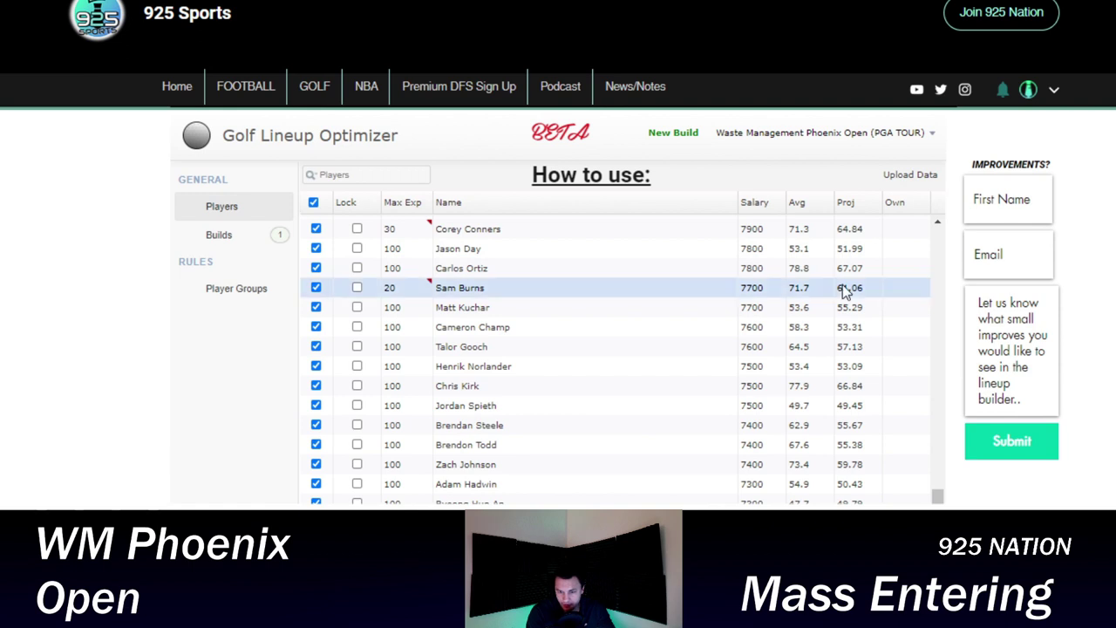
pyautogui.doubleClick(844, 290)
pyautogui.write('65')
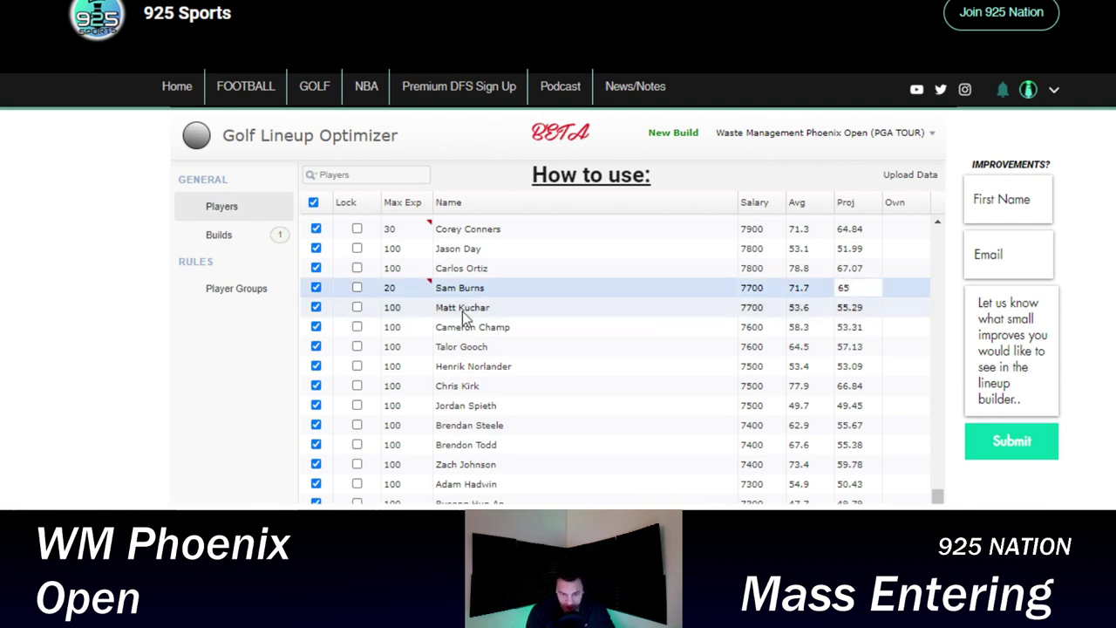
pyautogui.click(399, 309)
pyautogui.click(394, 288)
pyautogui.doubleClick(394, 288)
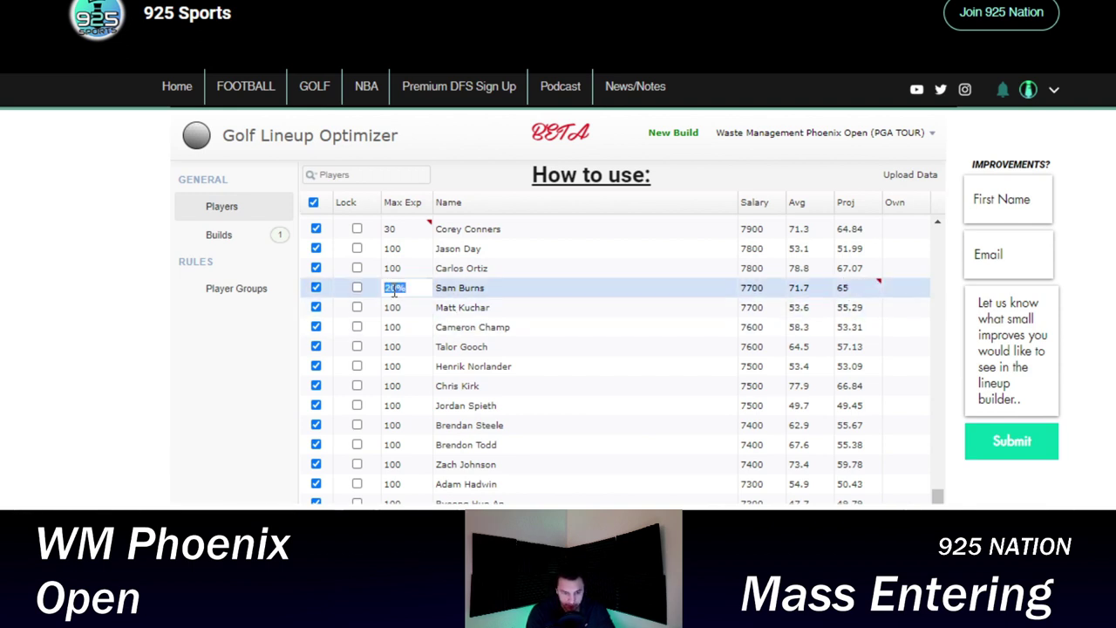
pyautogui.write('10')
pyautogui.click(399, 310)
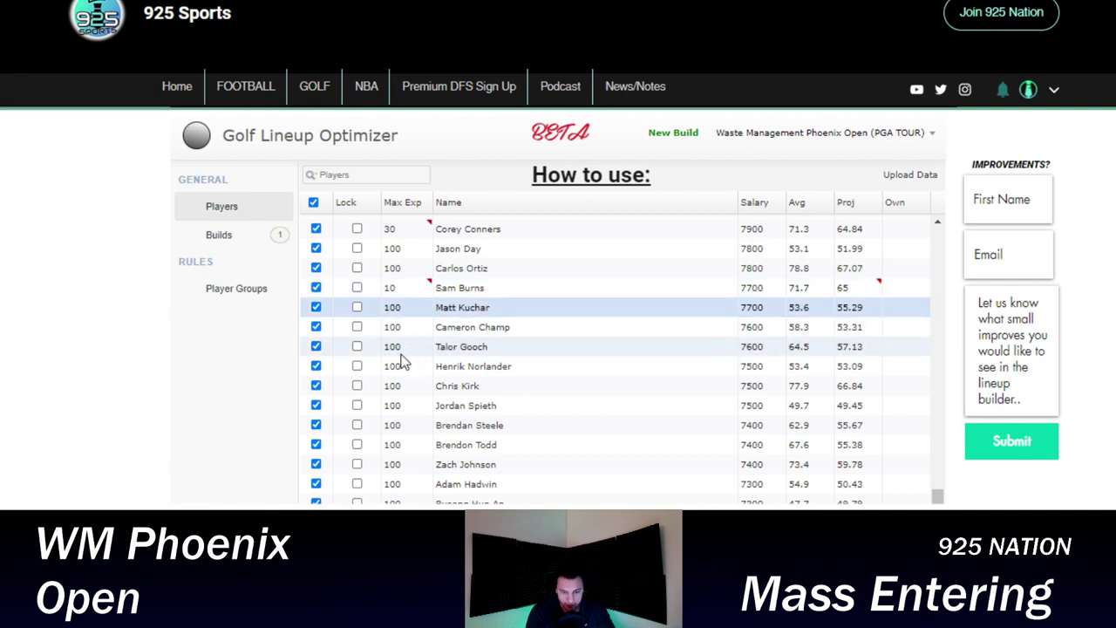
# - Set Talor Gooch's max exposure to 10 and his projection to 65
pyautogui.doubleClick(394, 347)
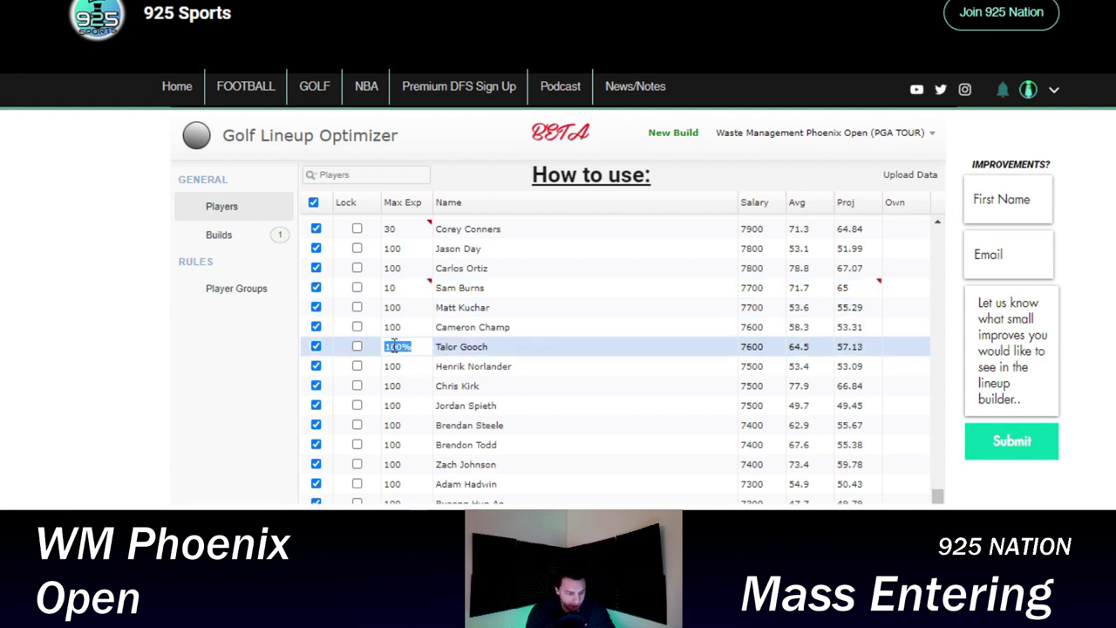
pyautogui.write('10')
pyautogui.click(843, 348)
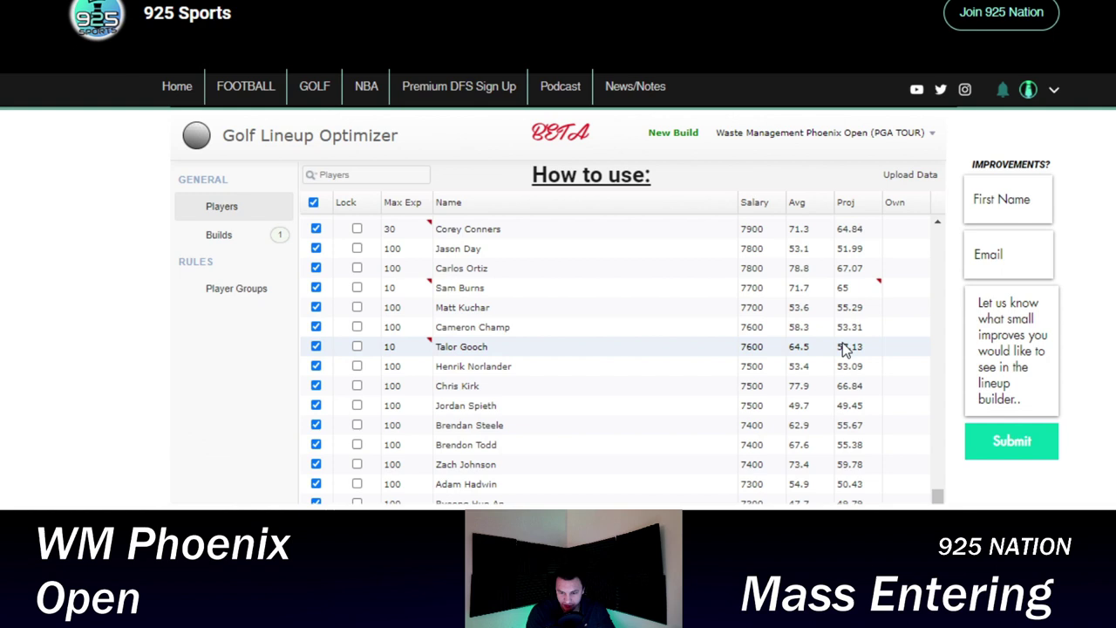
pyautogui.doubleClick(843, 348)
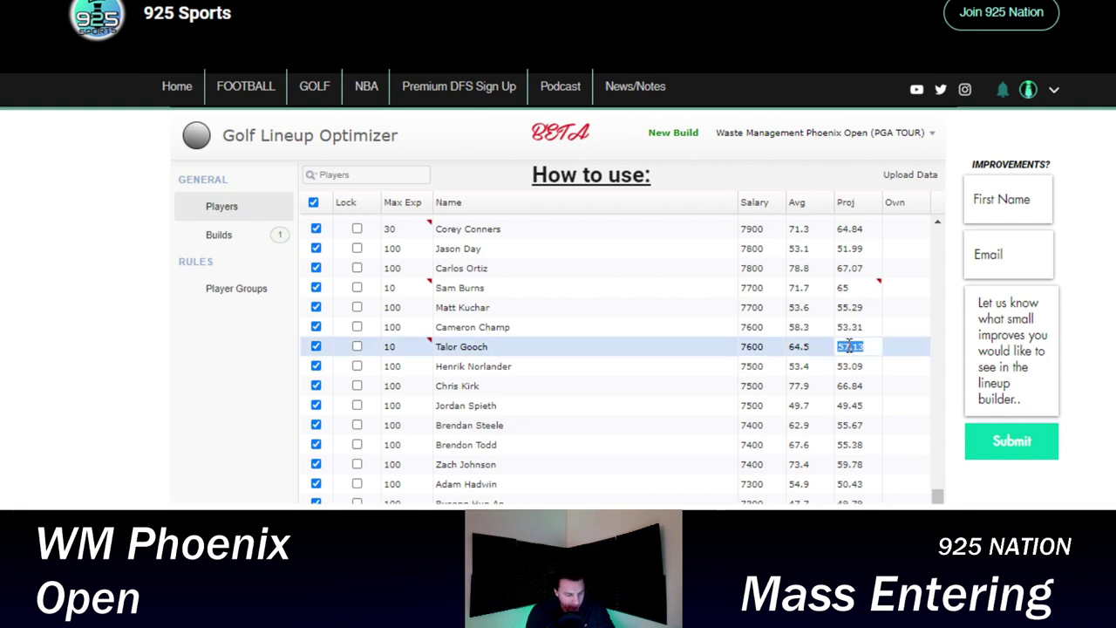
pyautogui.write('65')
pyautogui.press('Return')
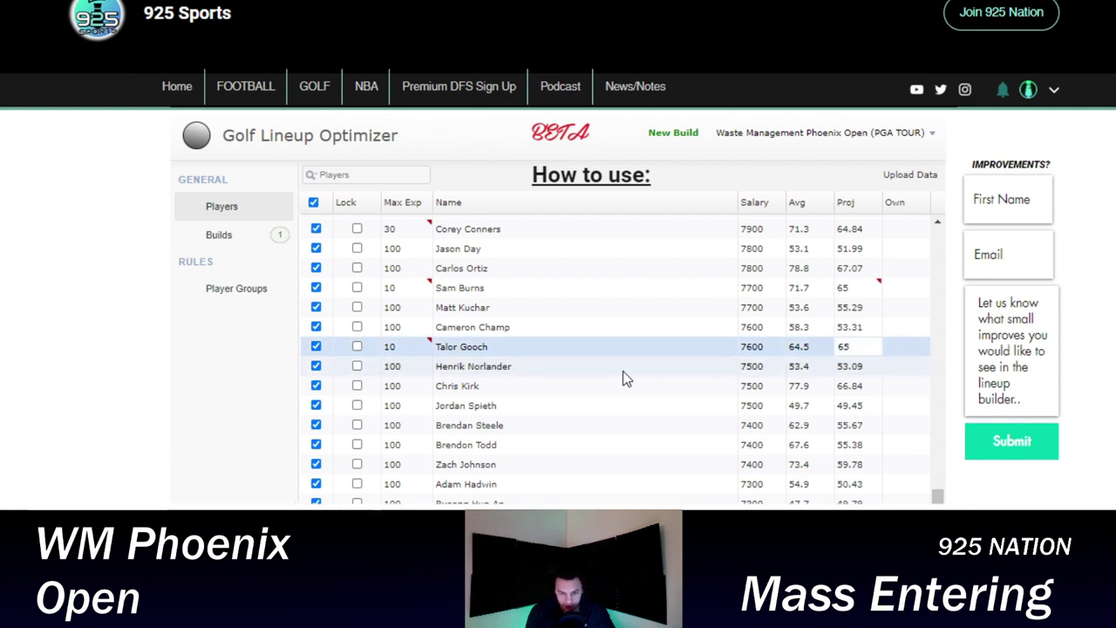
pyautogui.click(429, 374)
# - Cap Adam Hadwin's max exposure at 5 and raise his projection from 50.43 to 60
pyautogui.scroll(-1, 466, 354)
pyautogui.scroll(-1, 467, 353)
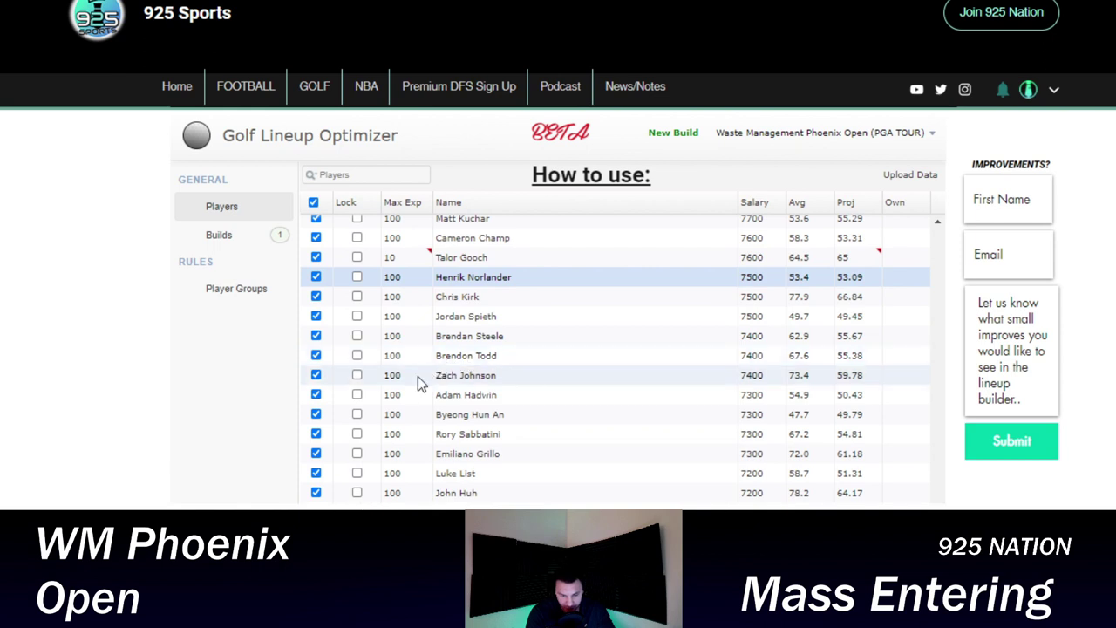
pyautogui.doubleClick(394, 395)
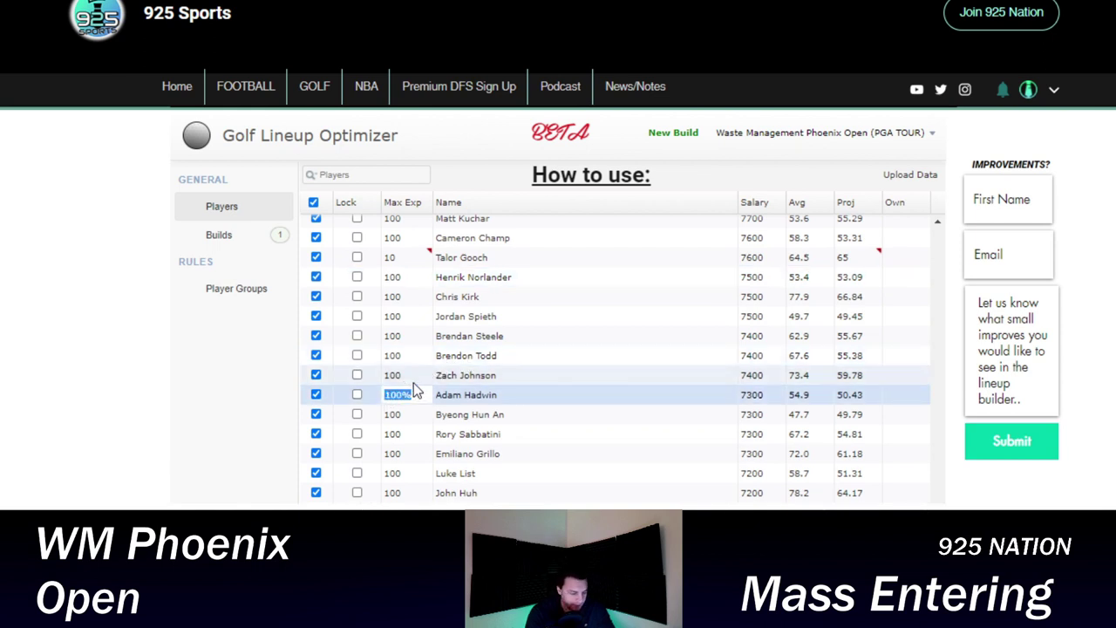
pyautogui.write('5')
pyautogui.doubleClick(850, 394)
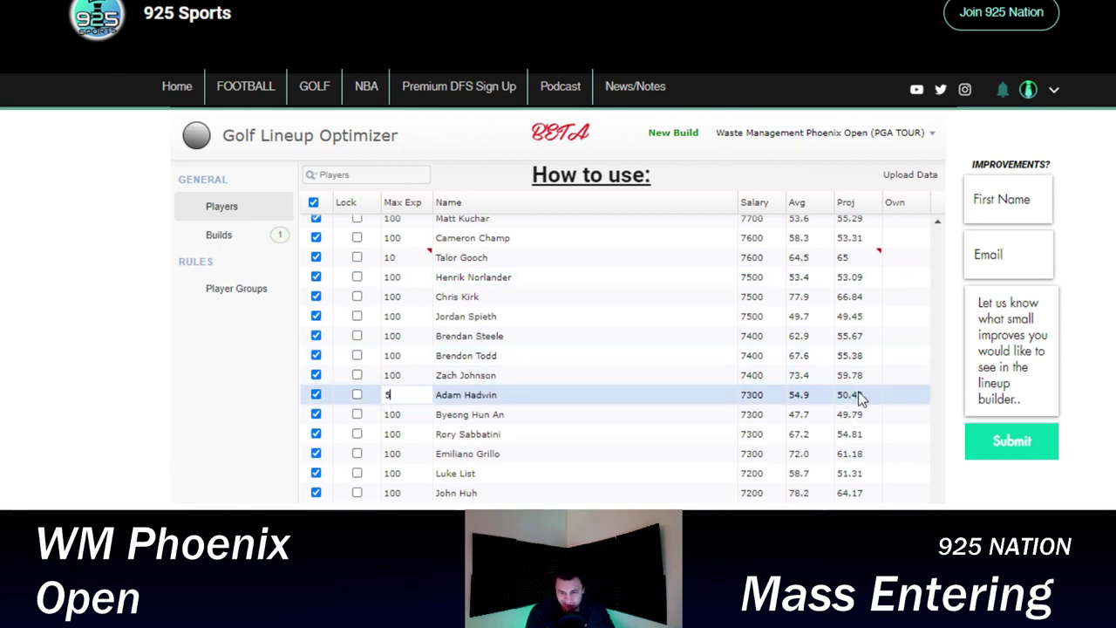
pyautogui.doubleClick(850, 394)
pyautogui.write('60')
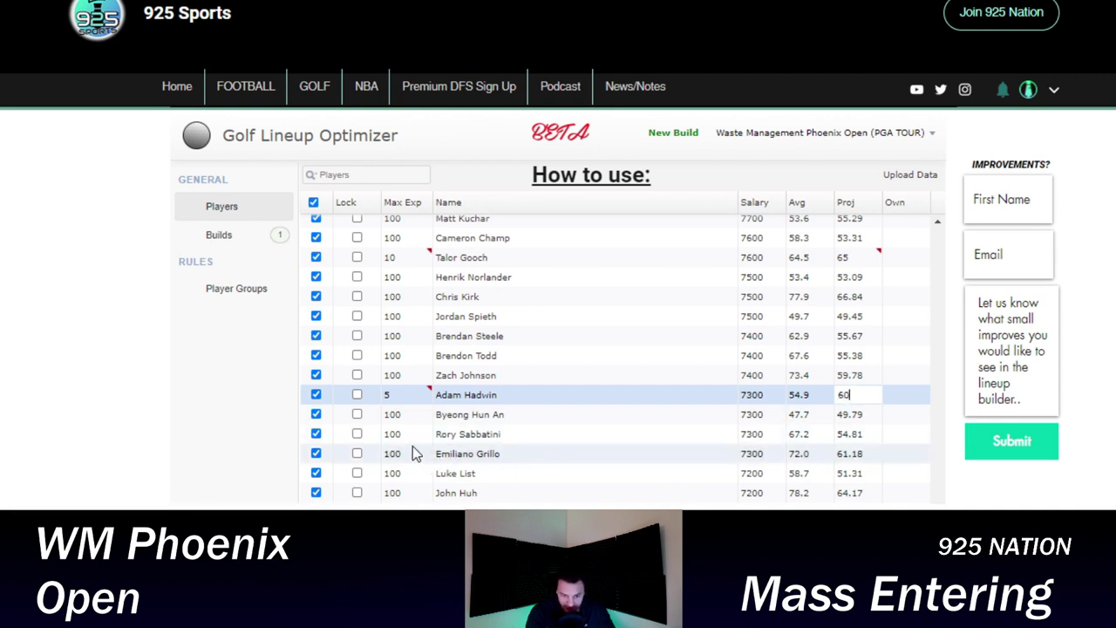
pyautogui.click(388, 458)
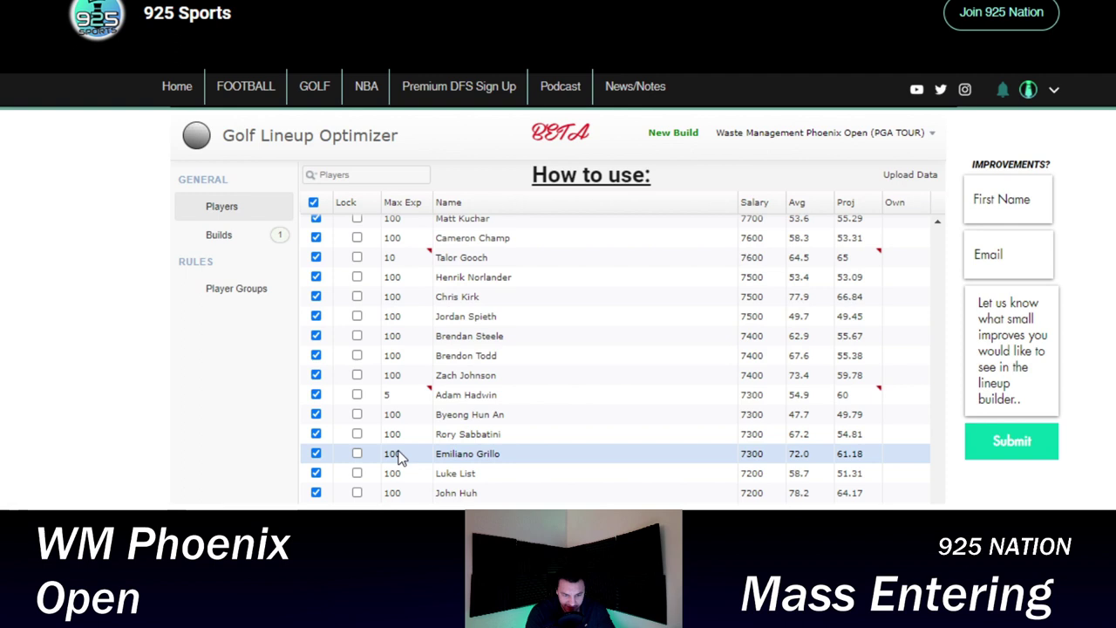
# - Cap Emiliano Grillo's max exposure at 5 and Patton Kizzire's at 20
pyautogui.doubleClick(398, 452)
pyautogui.write('5')
pyautogui.press('Return')
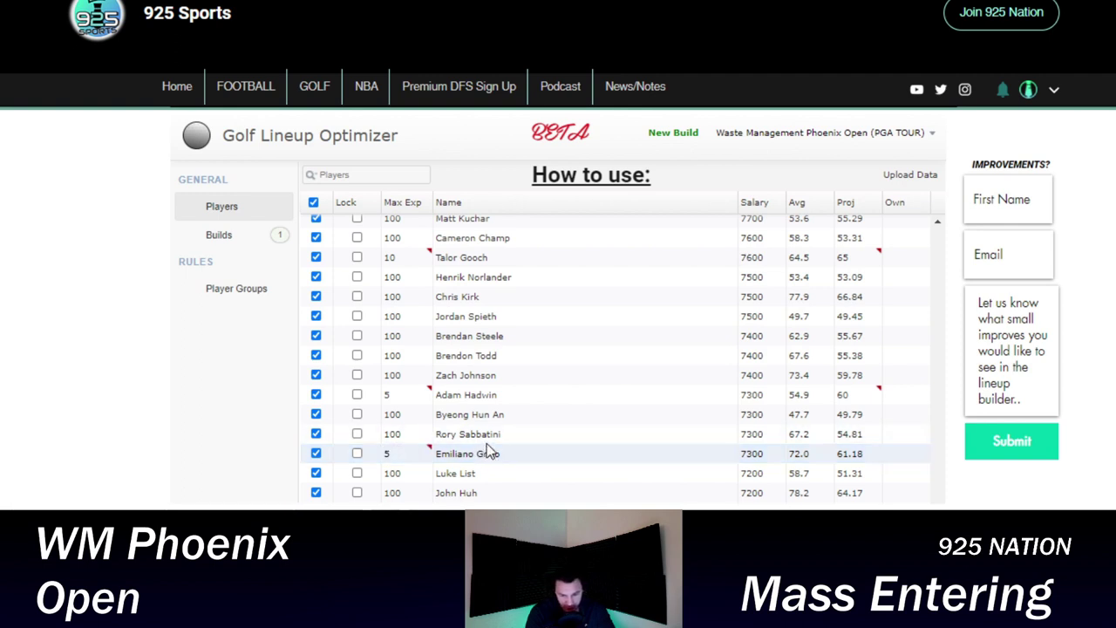
pyautogui.scroll(-2, 480, 436)
pyautogui.scroll(-2, 416, 478)
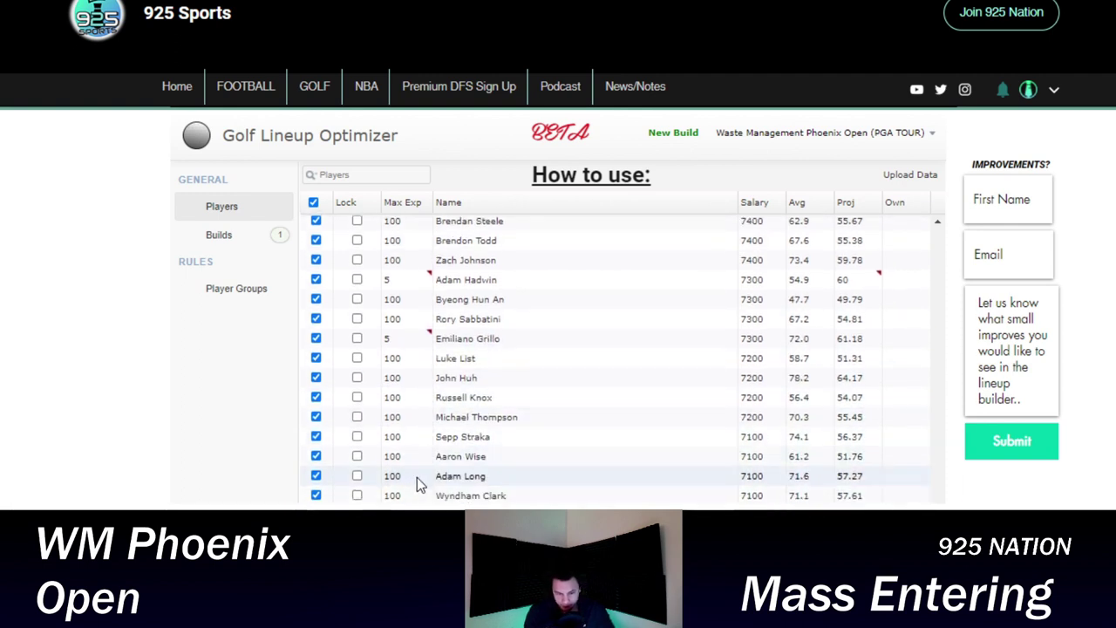
pyautogui.scroll(-2, 415, 440)
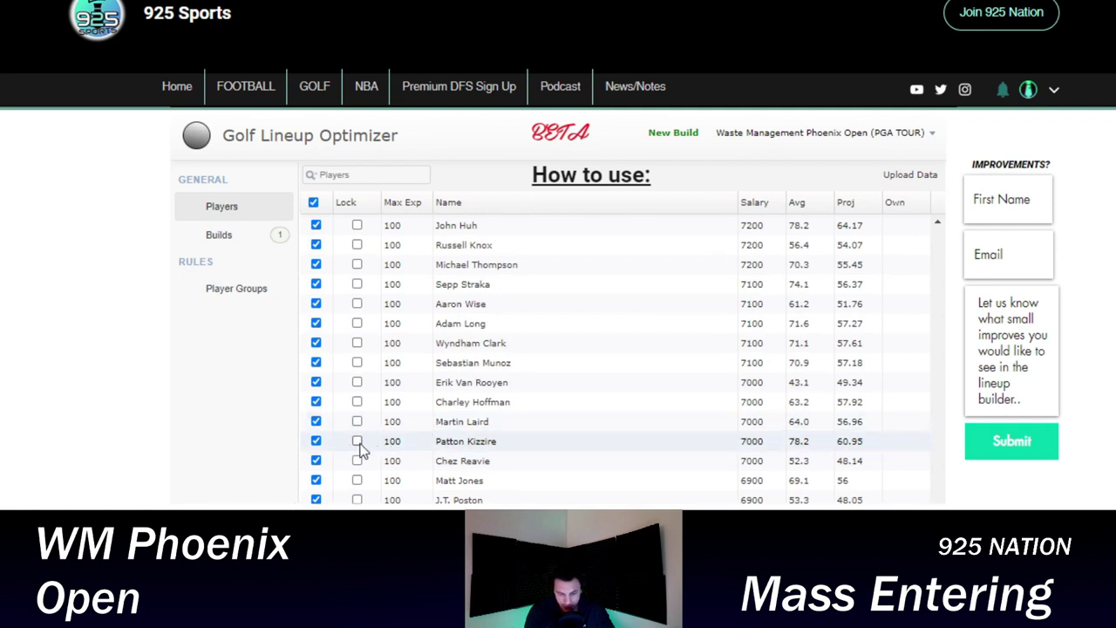
pyautogui.click(397, 445)
pyautogui.click(396, 445)
pyautogui.write('20')
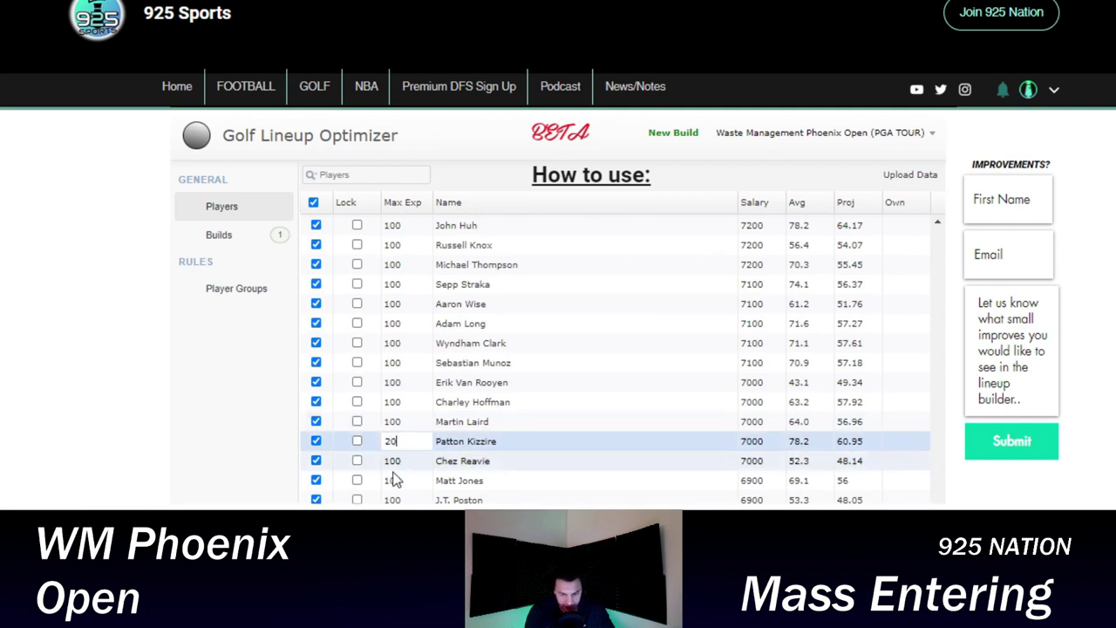
pyautogui.scroll(-2, 428, 489)
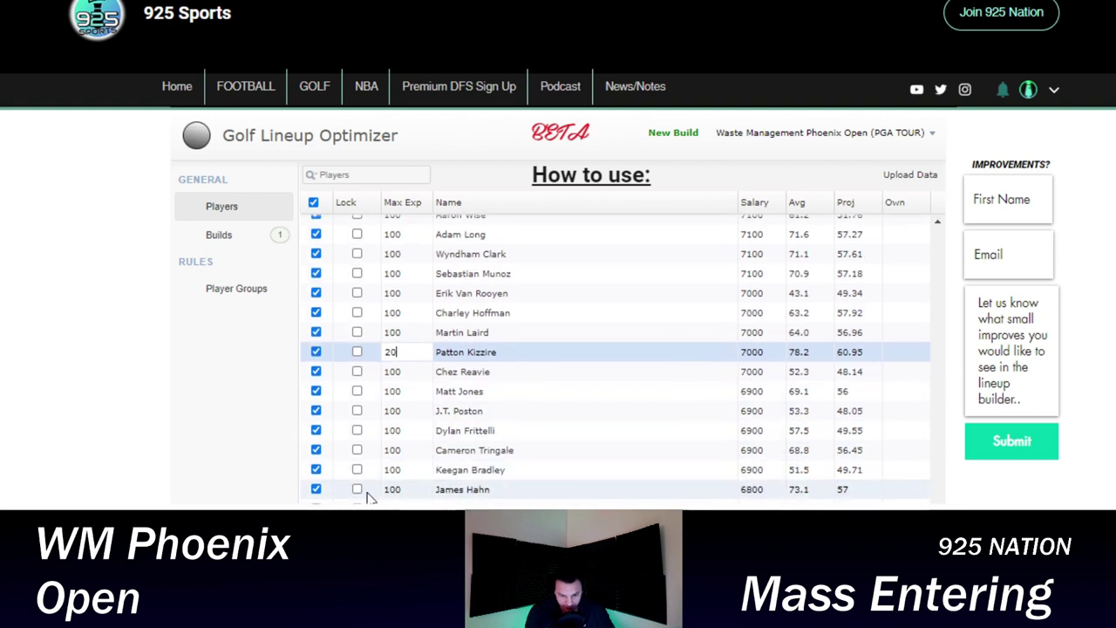
# - Set max exposure to 10 for James Hahn and 12 for Matt Jones
pyautogui.click(394, 493)
pyautogui.click(394, 494)
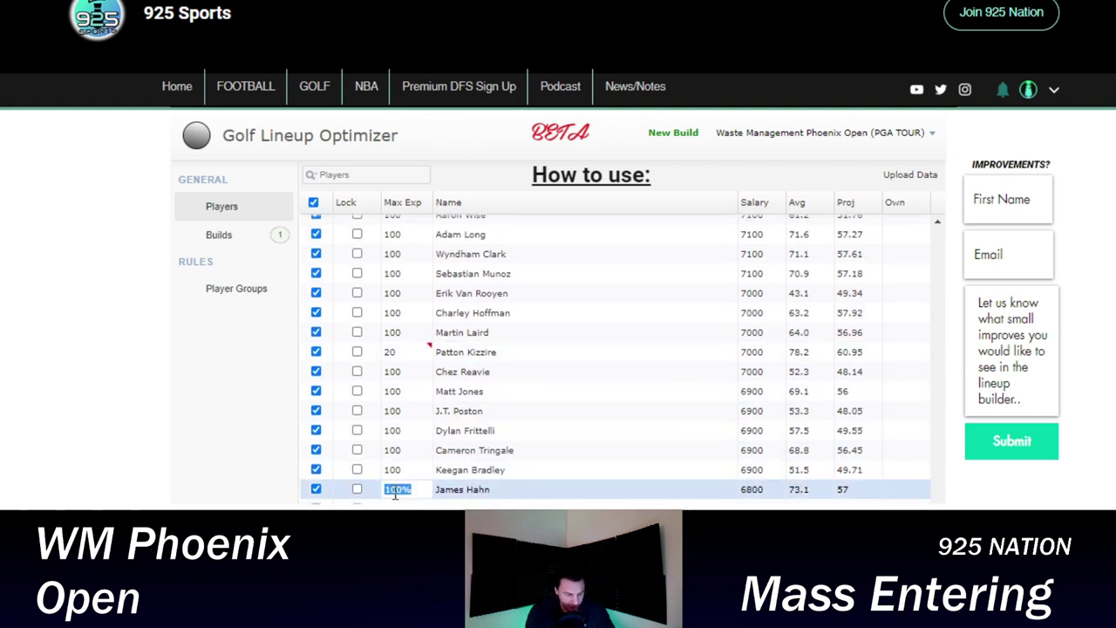
pyautogui.write('10')
pyautogui.press('Return')
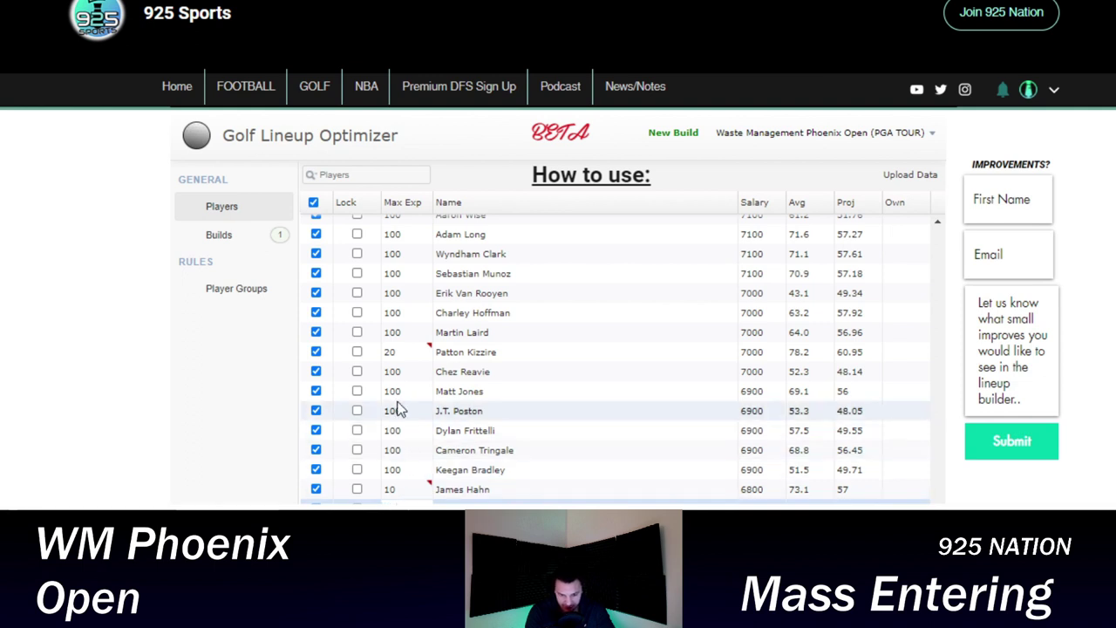
pyautogui.click(392, 394)
pyautogui.write('1')
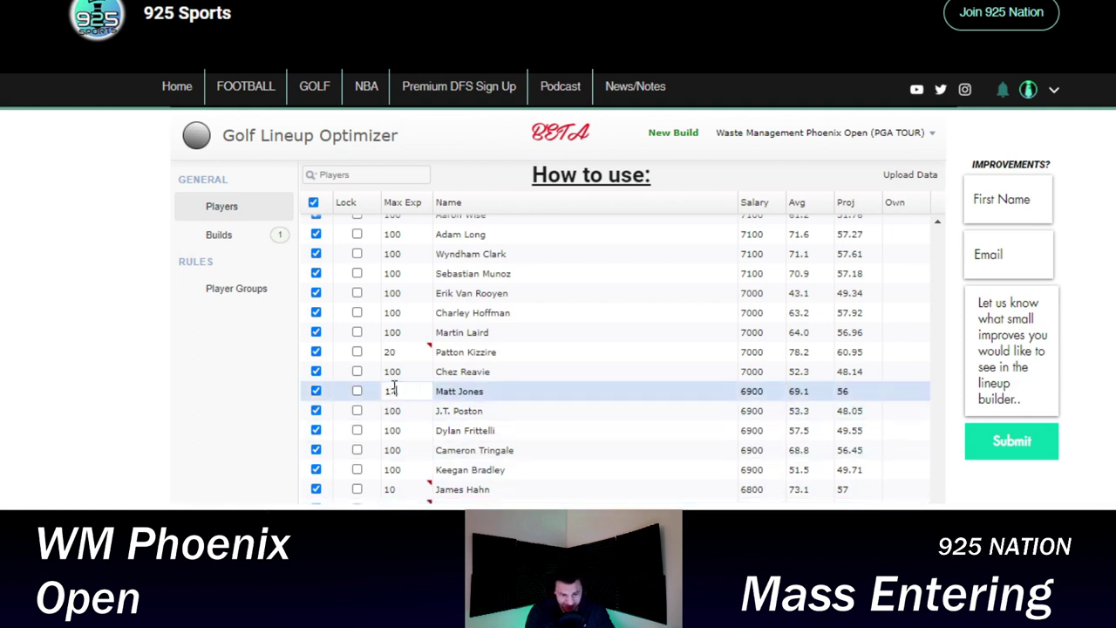
pyautogui.write('2')
pyautogui.press('Return')
# - Cap Kyle Stanley's max exposure at 10 and Doc Redman's at 2
pyautogui.scroll(-2, 420, 416)
pyautogui.click(420, 416)
pyautogui.scroll(-1, 417, 417)
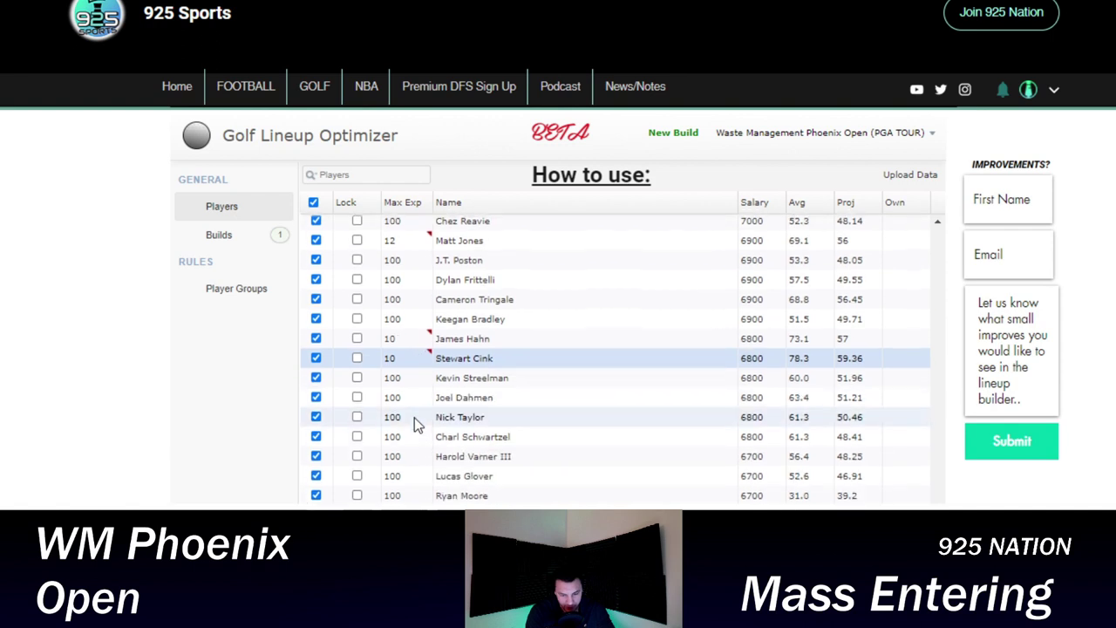
pyautogui.scroll(-1, 412, 417)
pyautogui.click(393, 444)
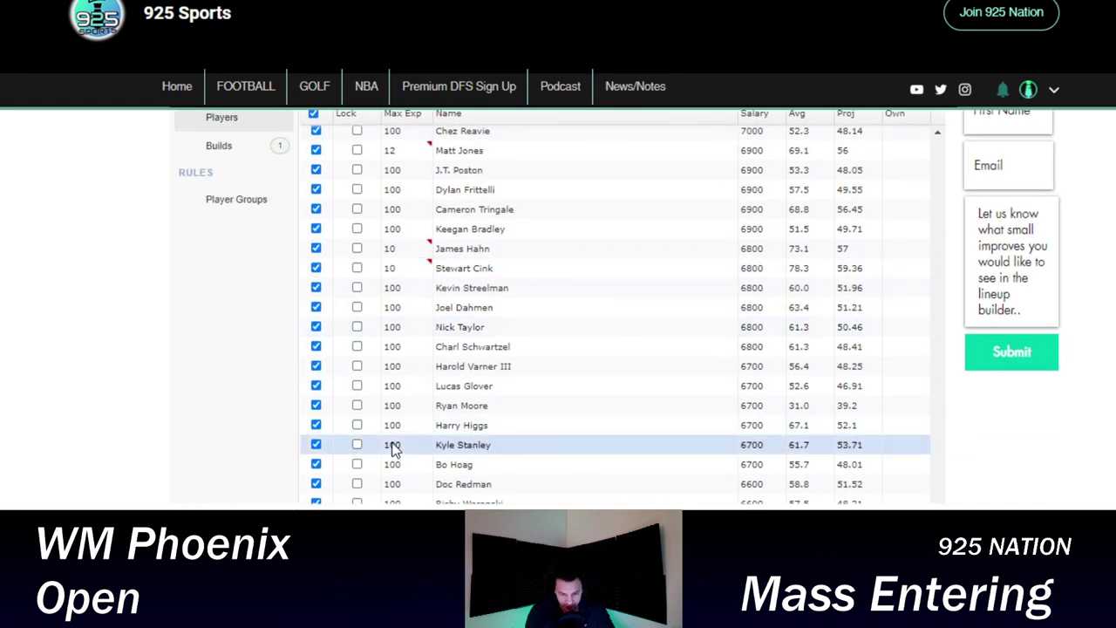
pyautogui.click(394, 446)
pyautogui.write('1')
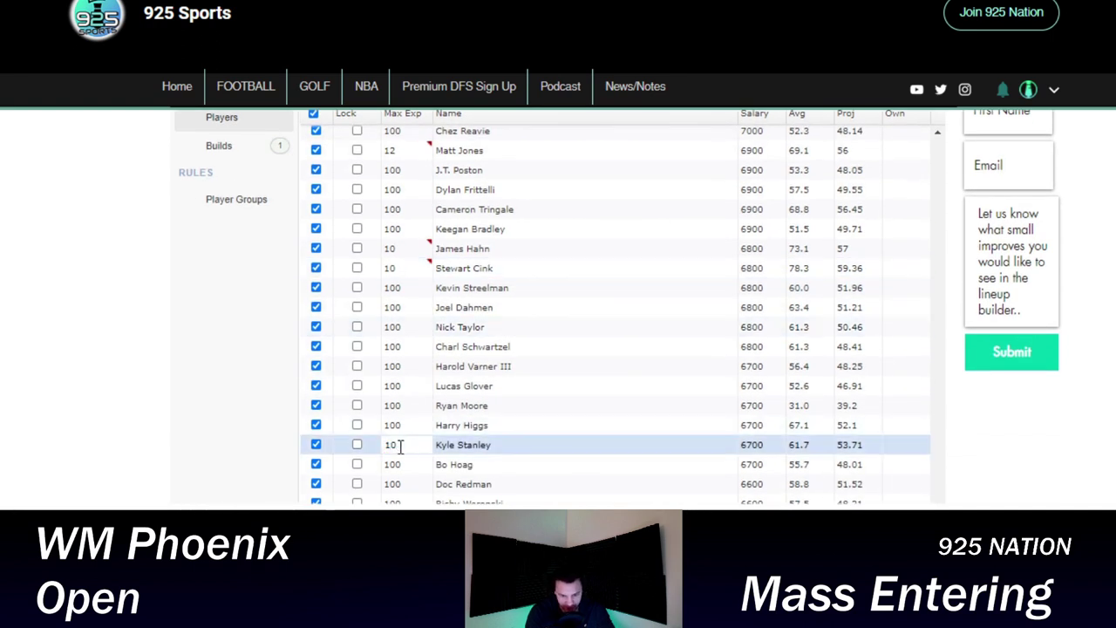
pyautogui.write('0')
pyautogui.click(394, 483)
pyautogui.click(394, 483)
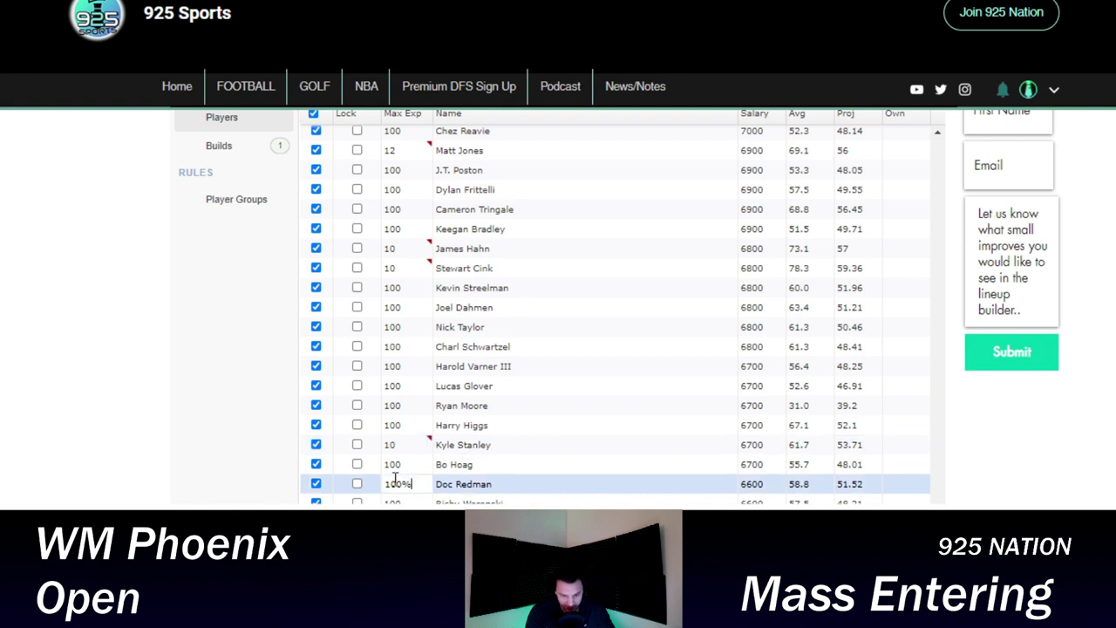
pyautogui.write('2')
pyautogui.scroll(-1, 421, 469)
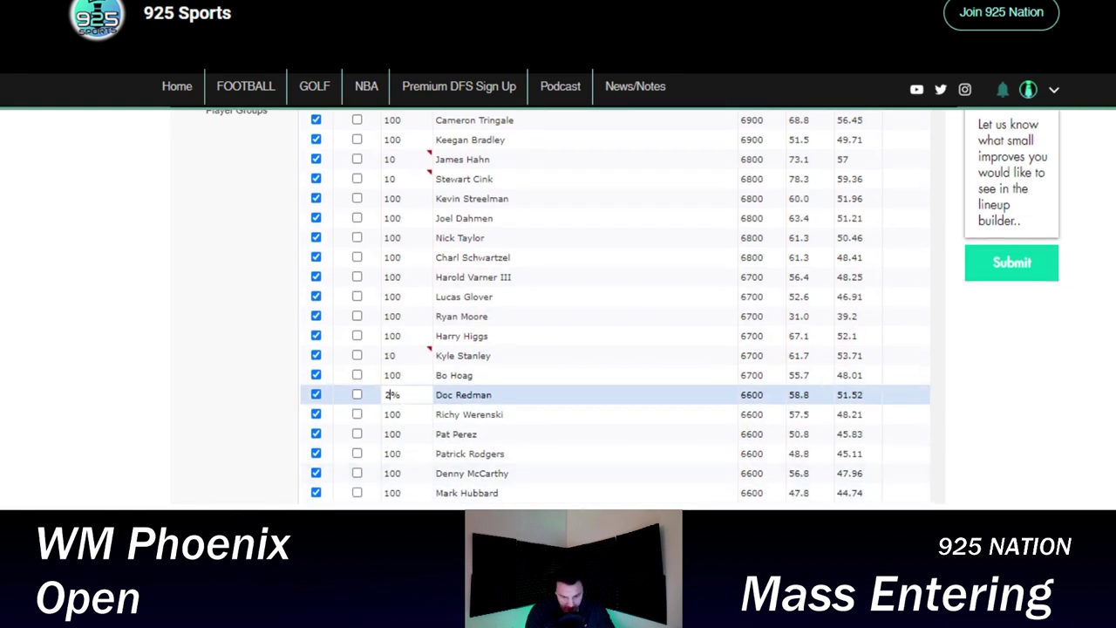
pyautogui.press('Return')
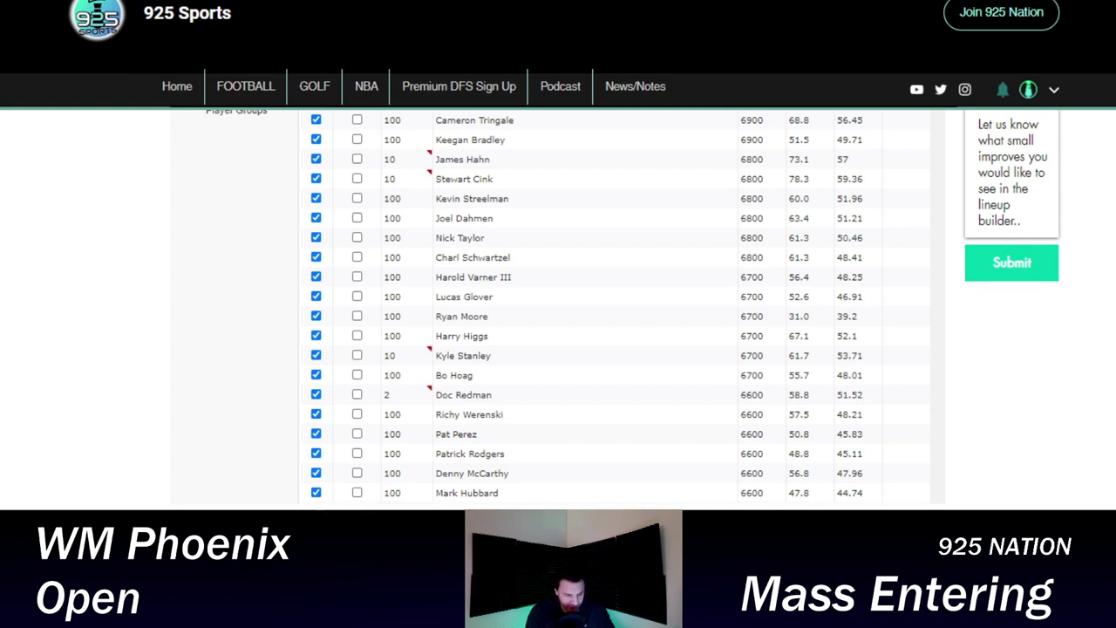
pyautogui.scroll(-7, 558, 300)
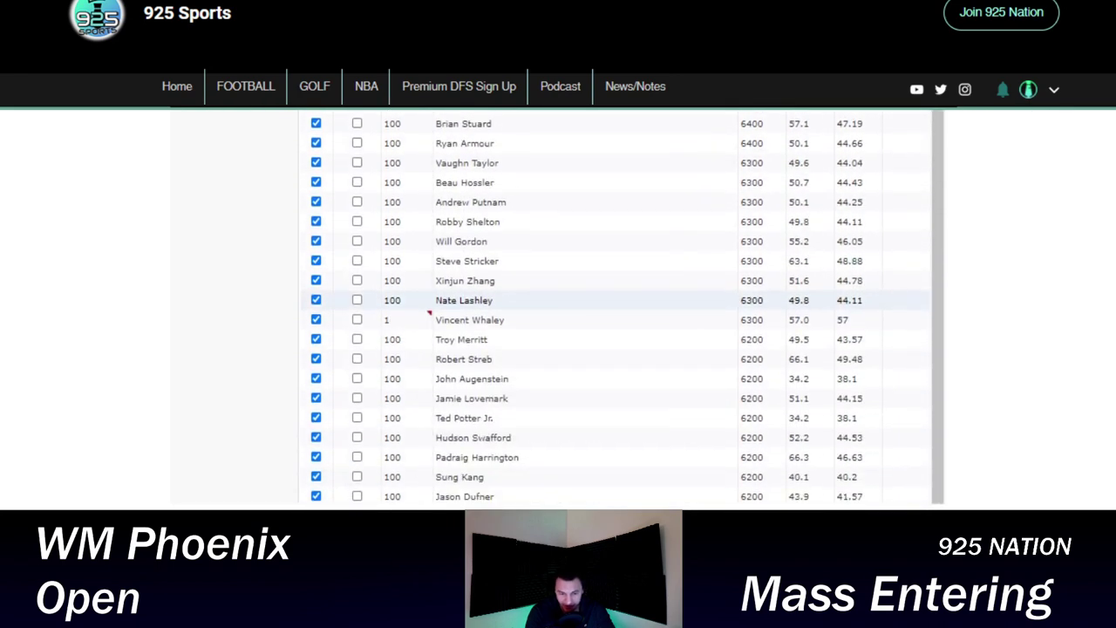
pyautogui.scroll(10, 558, 300)
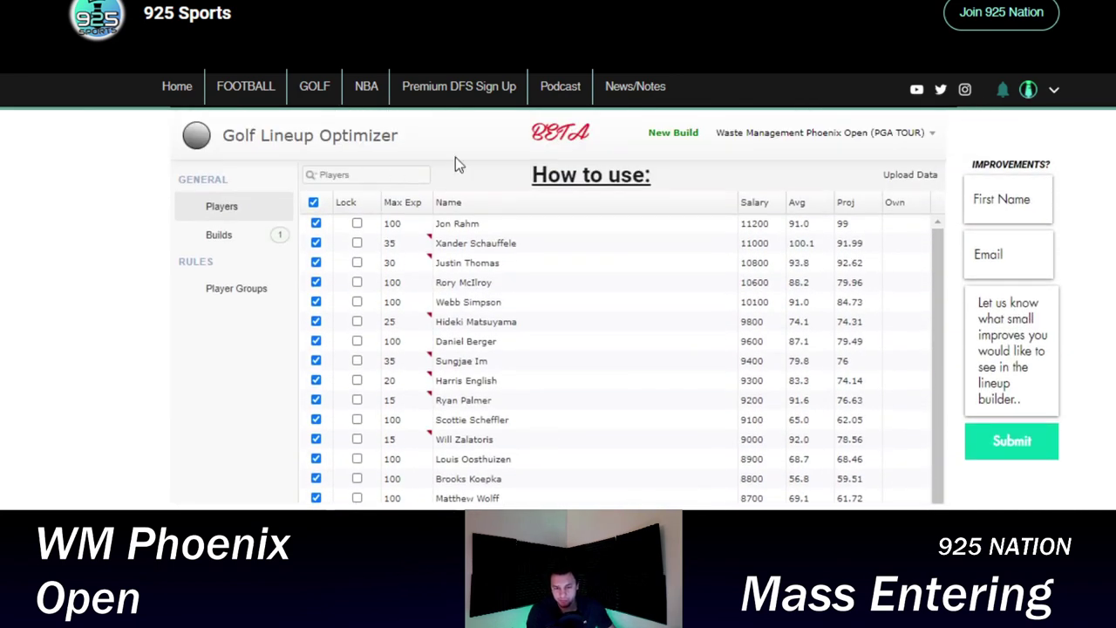
# - Generate a new 20-lineup build and review its usage report, with Chris Kirk at 90%
pyautogui.click(691, 133)
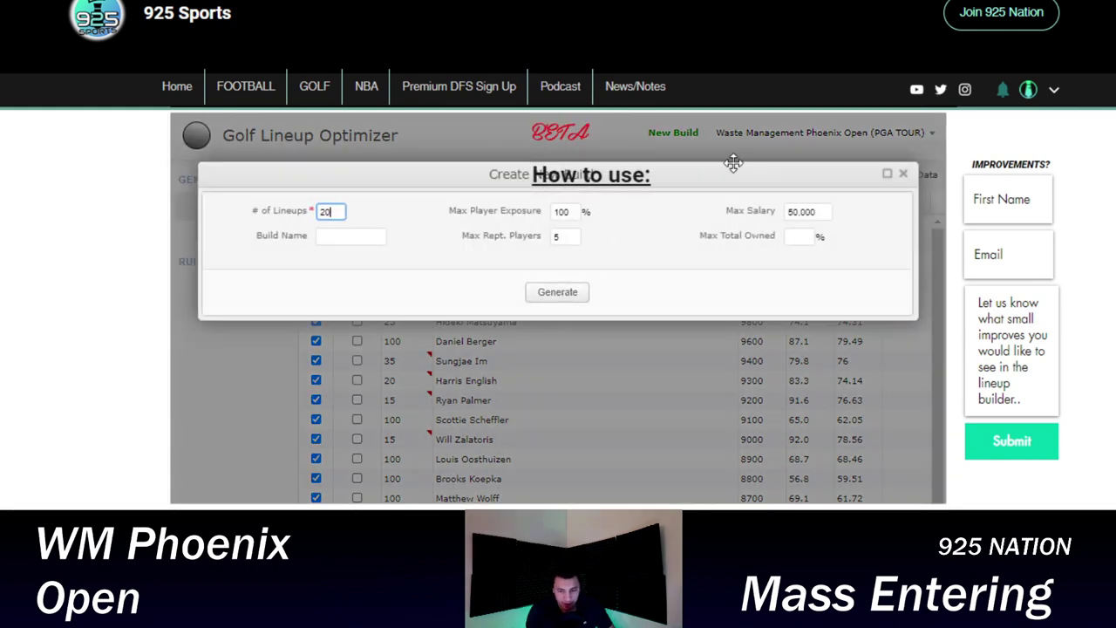
pyautogui.click(564, 321)
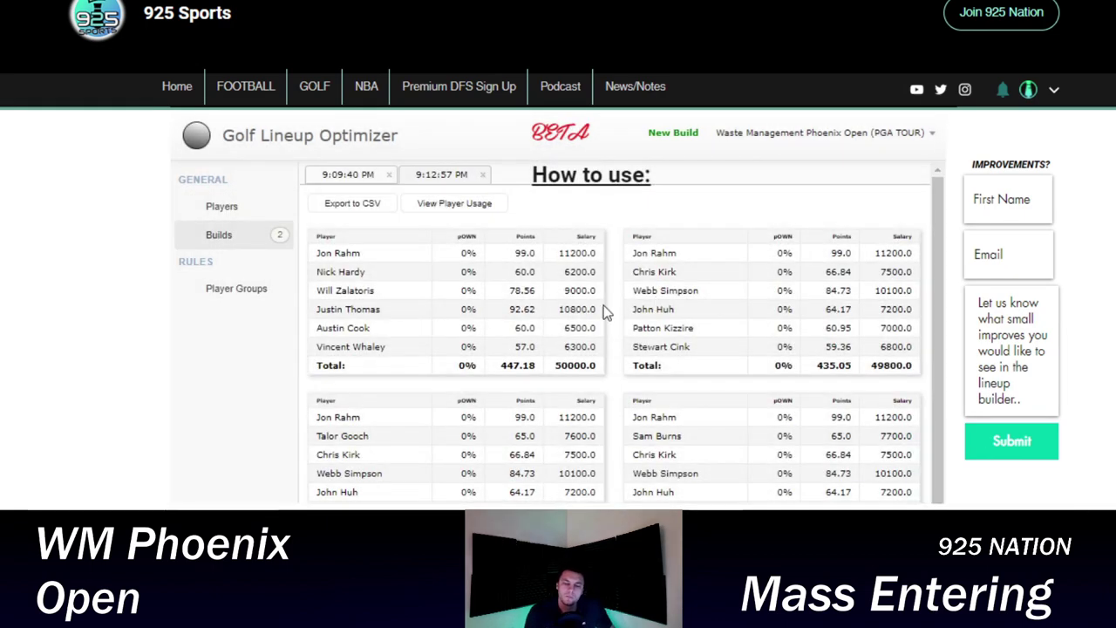
pyautogui.scroll(-3, 591, 327)
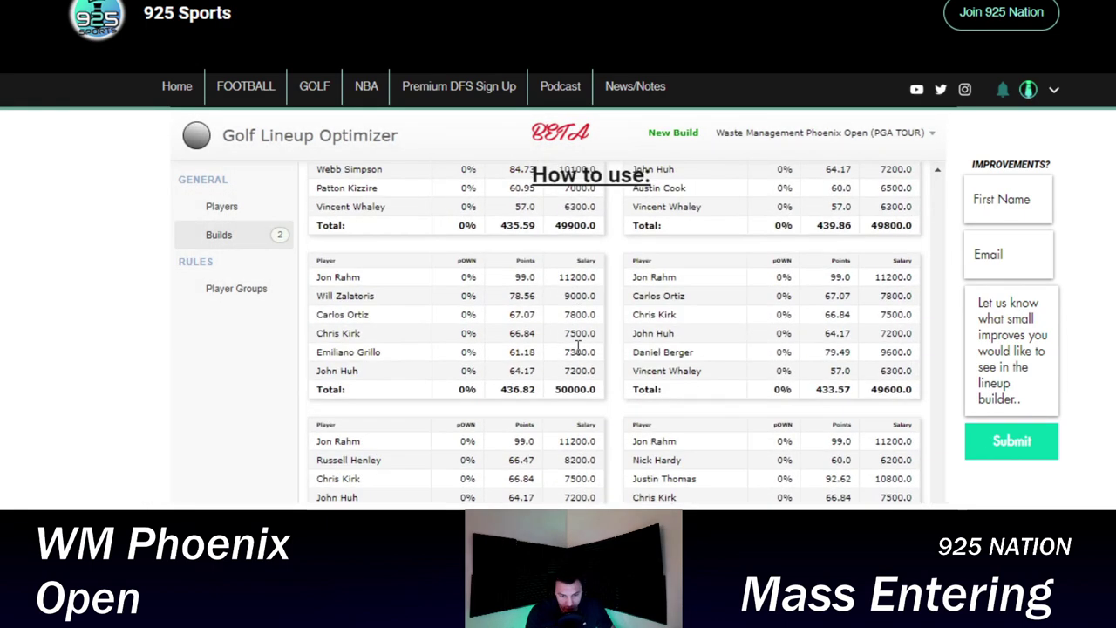
pyautogui.scroll(3, 598, 340)
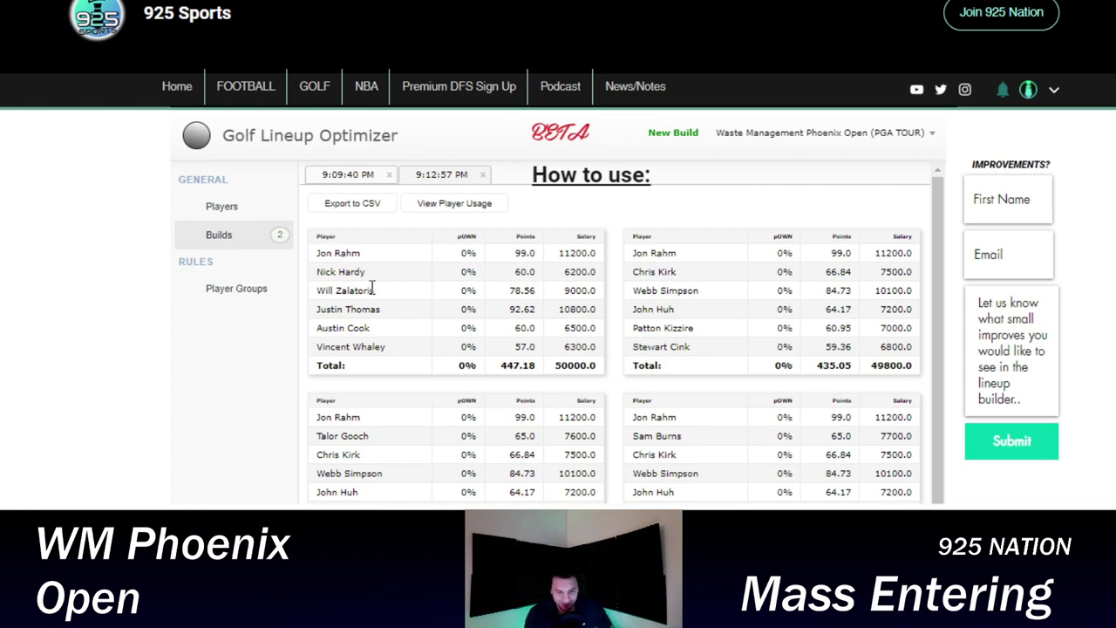
pyautogui.scroll(-5, 404, 349)
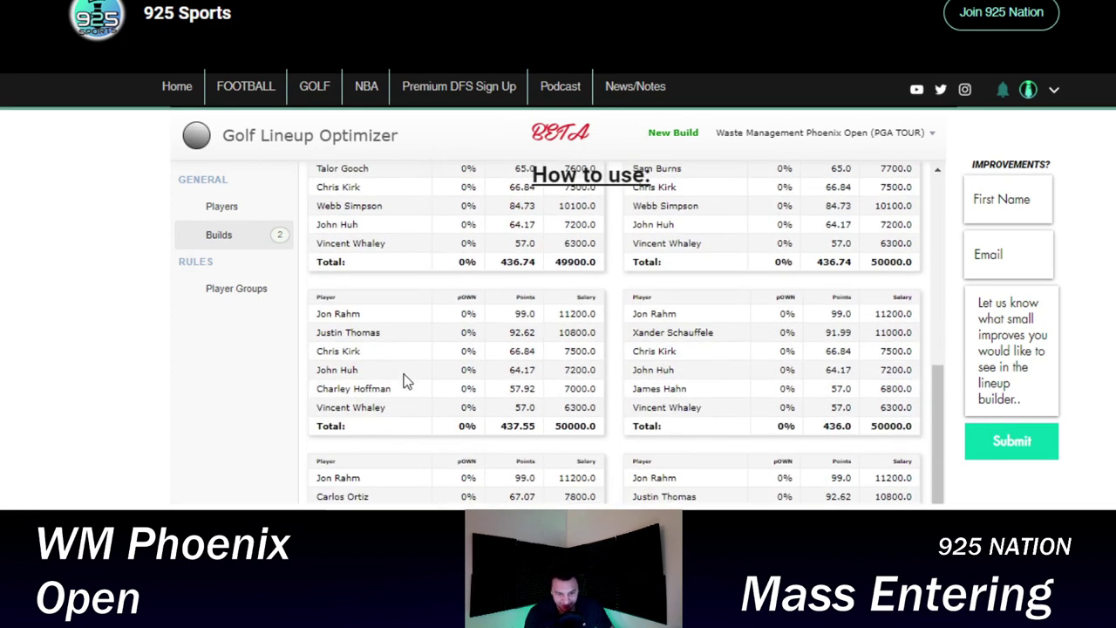
pyautogui.scroll(-10, 406, 380)
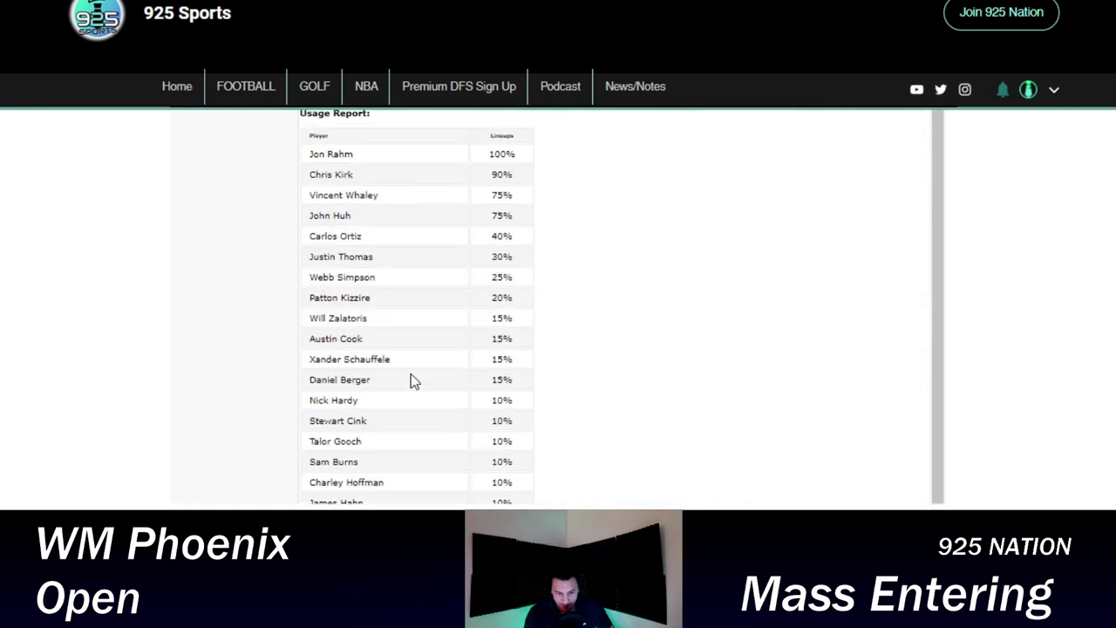
pyautogui.scroll(3, 422, 388)
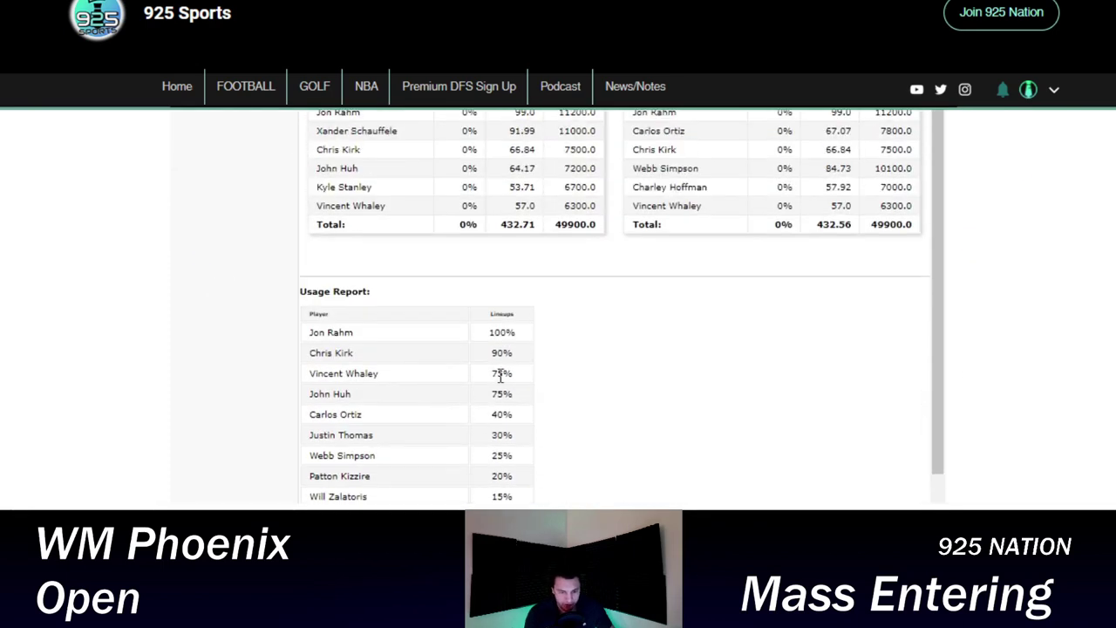
pyautogui.scroll(-3, 514, 393)
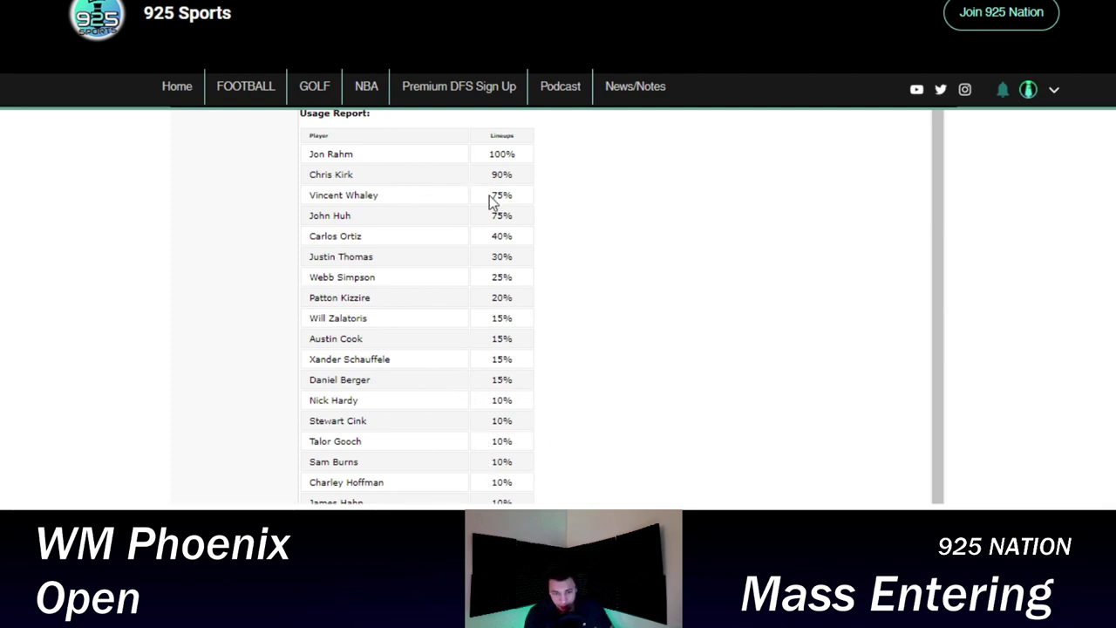
pyautogui.scroll(10, 491, 201)
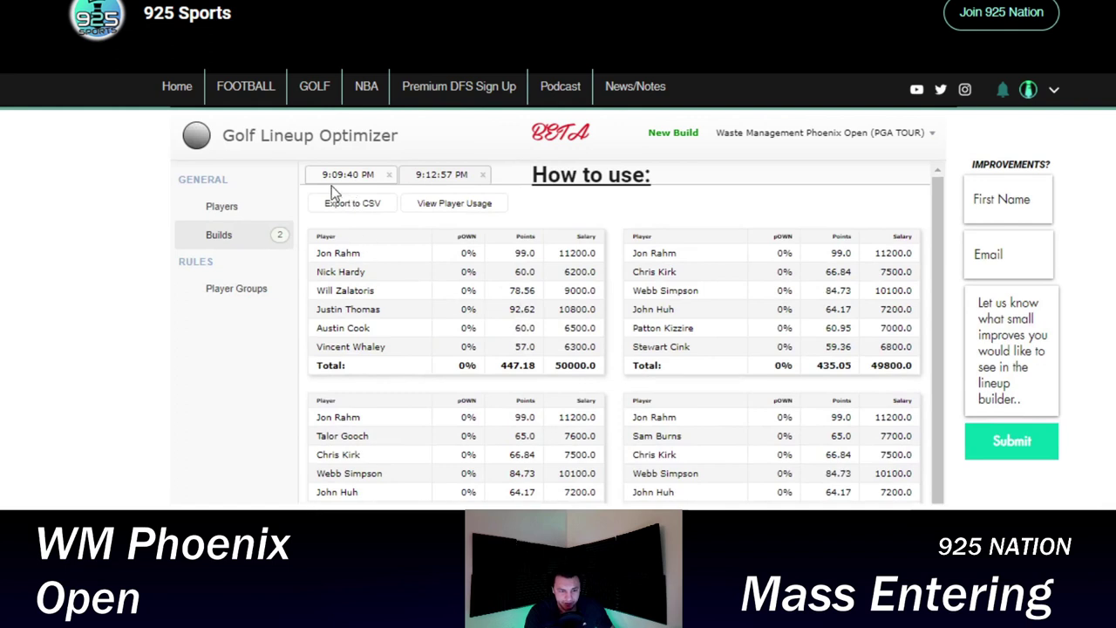
pyautogui.click(266, 205)
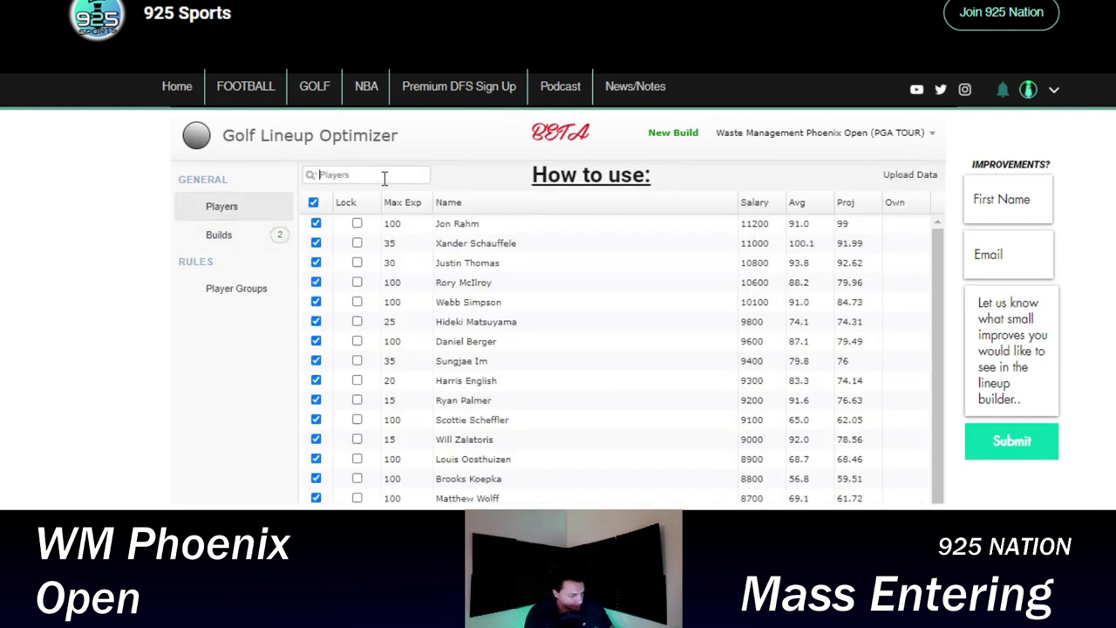
pyautogui.write('vin')
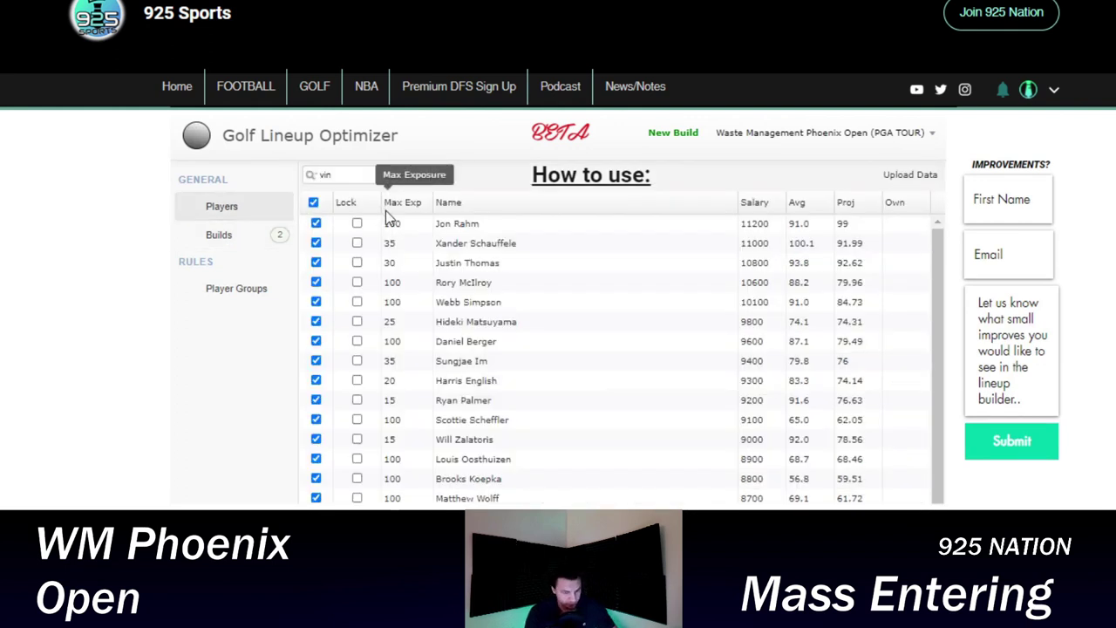
pyautogui.click(315, 243)
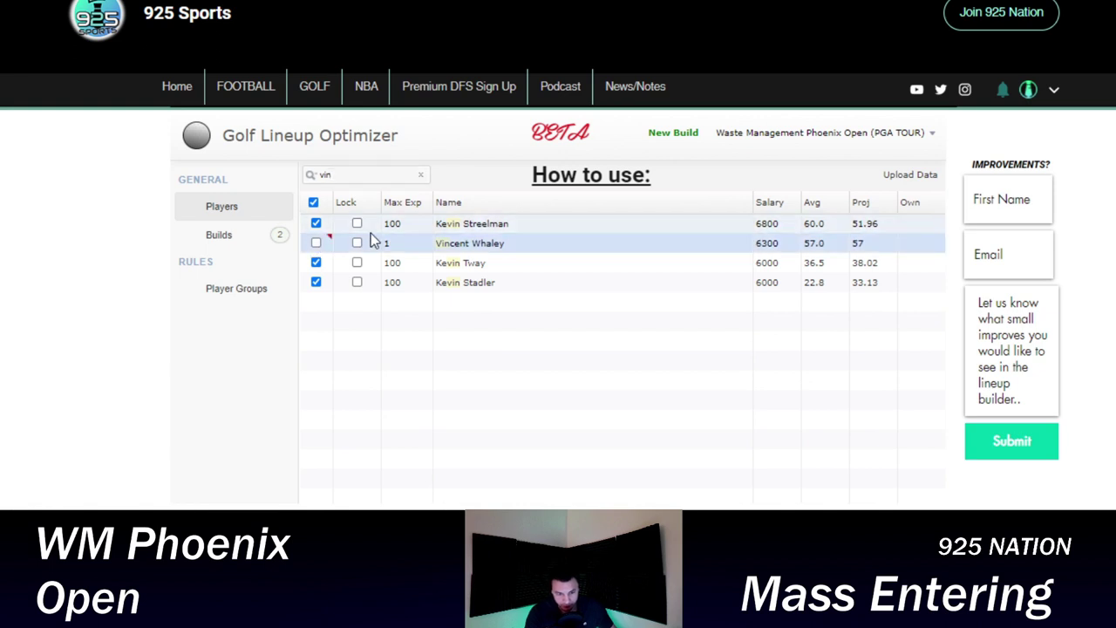
pyautogui.click(421, 177)
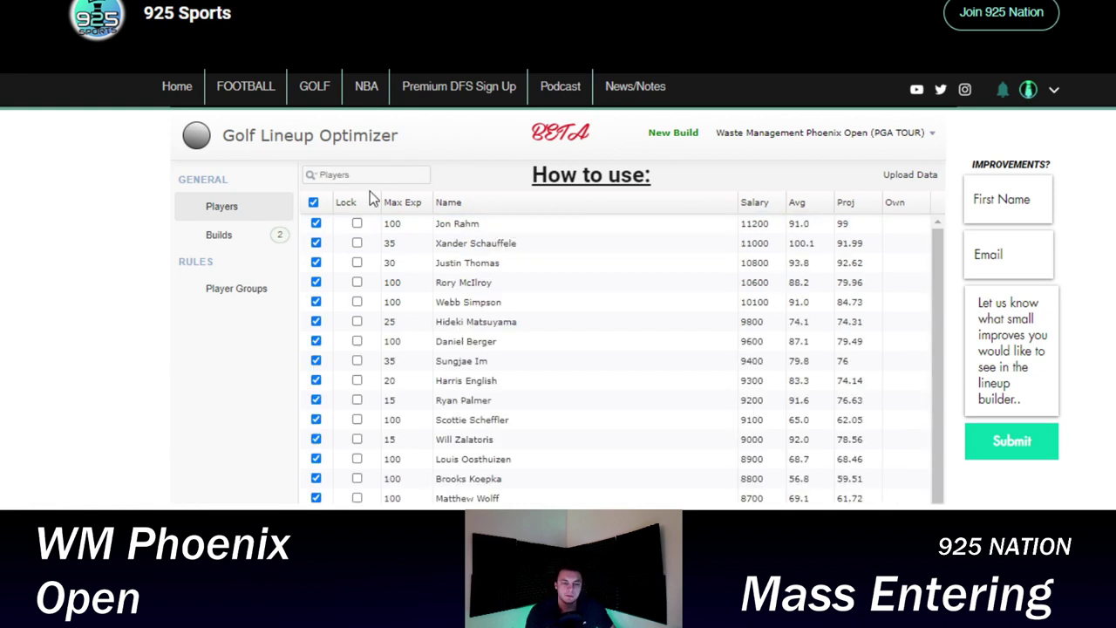
# - Build 20 lineups with max player exposure 40 and check that usage stays at or below 40%
pyautogui.click(685, 135)
pyautogui.moveTo(581, 212); pyautogui.dragTo(539, 210)
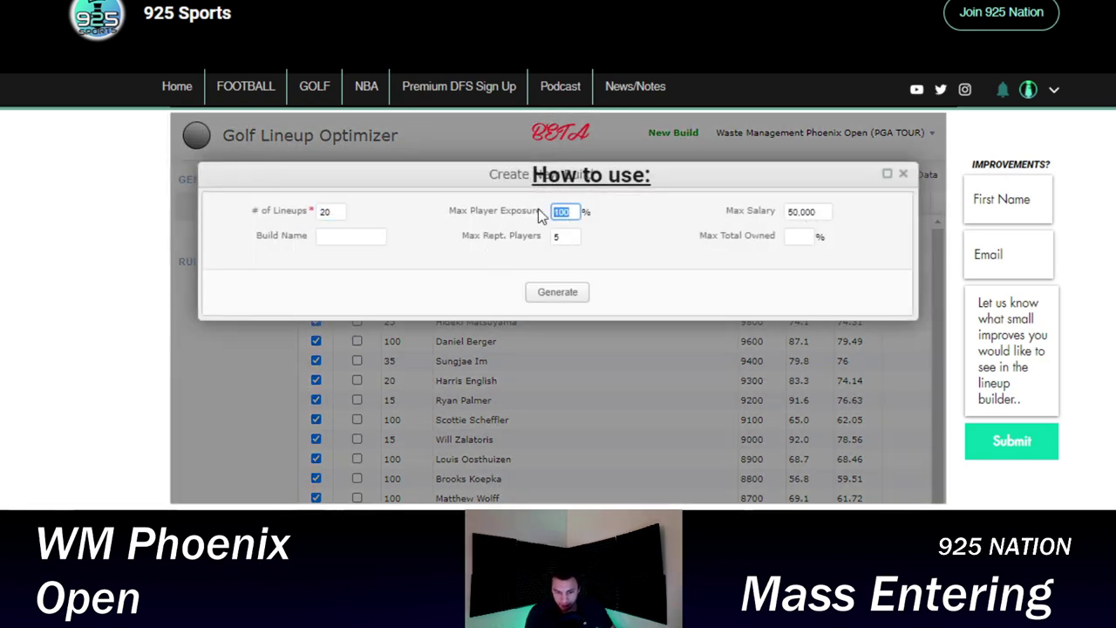
pyautogui.write('40')
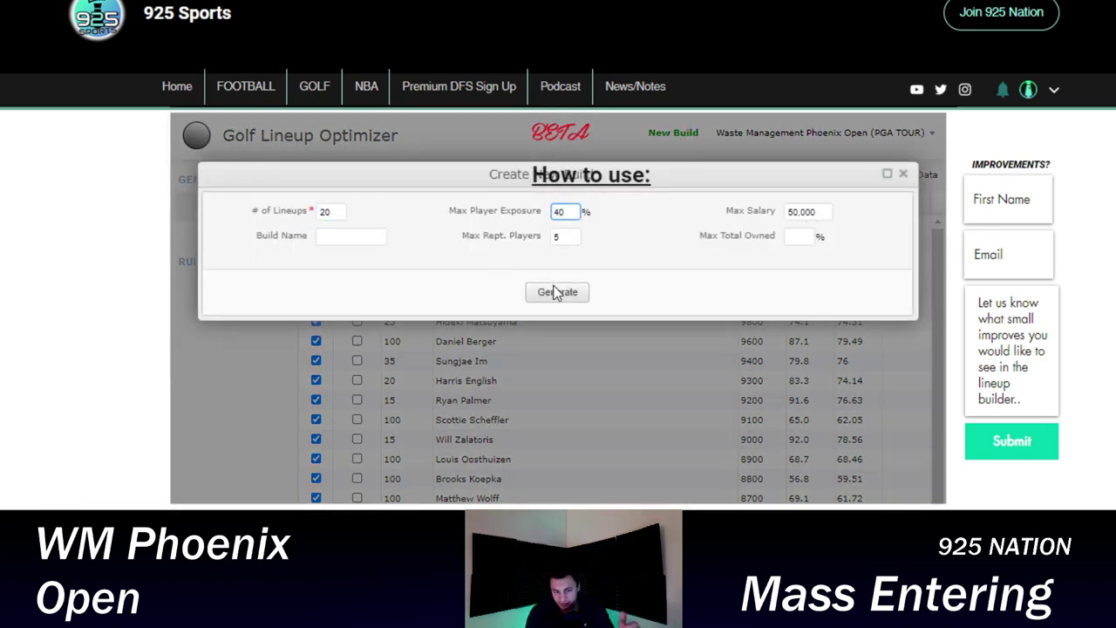
pyautogui.click(558, 293)
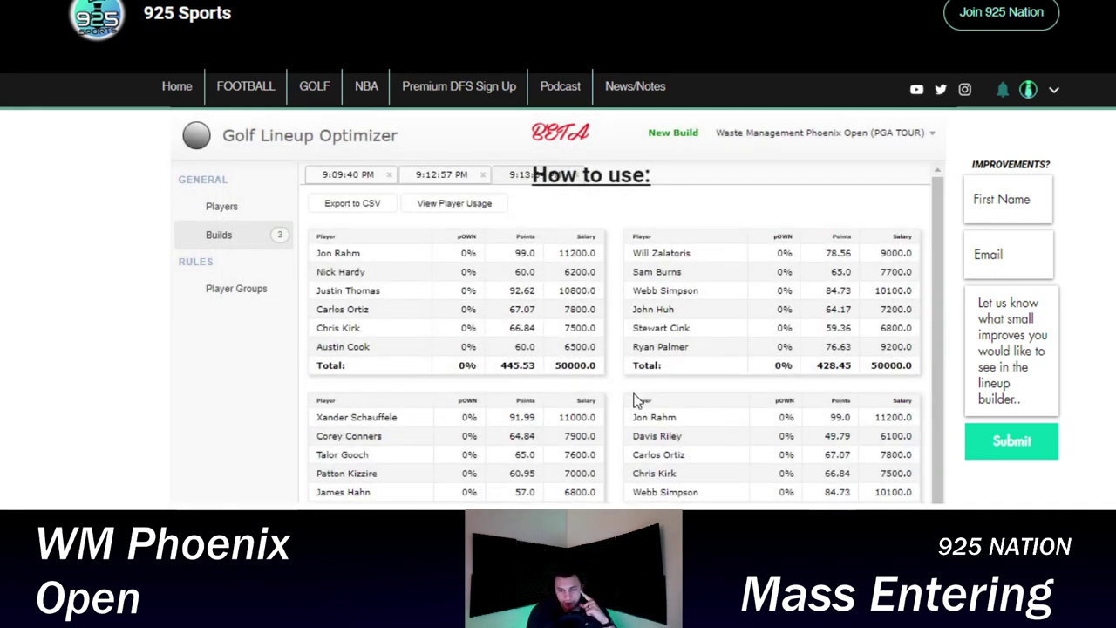
pyautogui.scroll(-15, 716, 428)
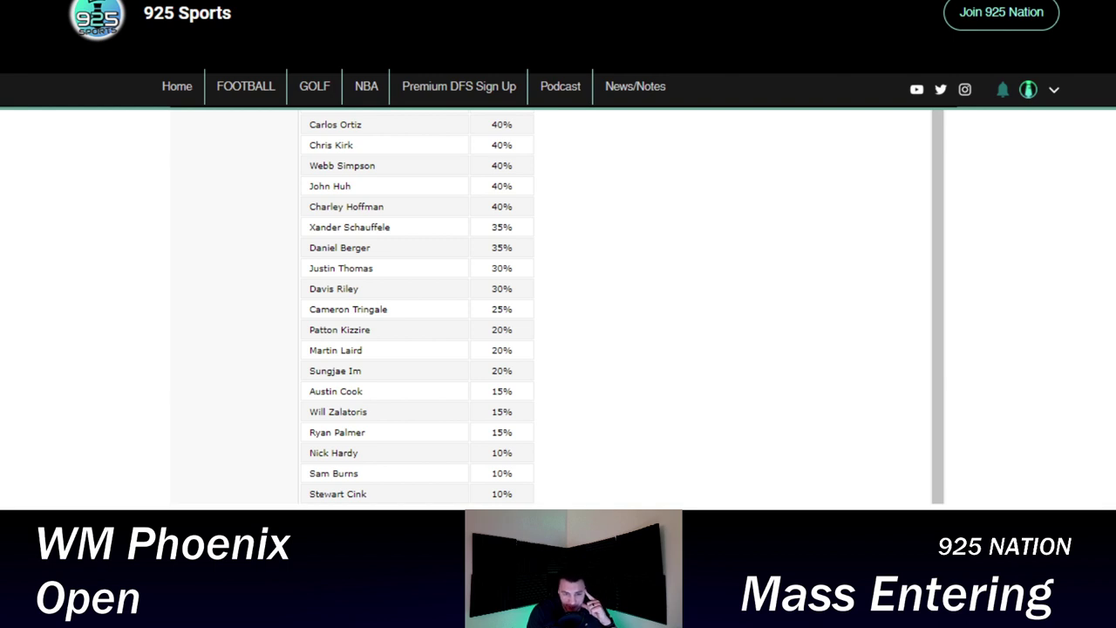
pyautogui.scroll(1, 616, 310)
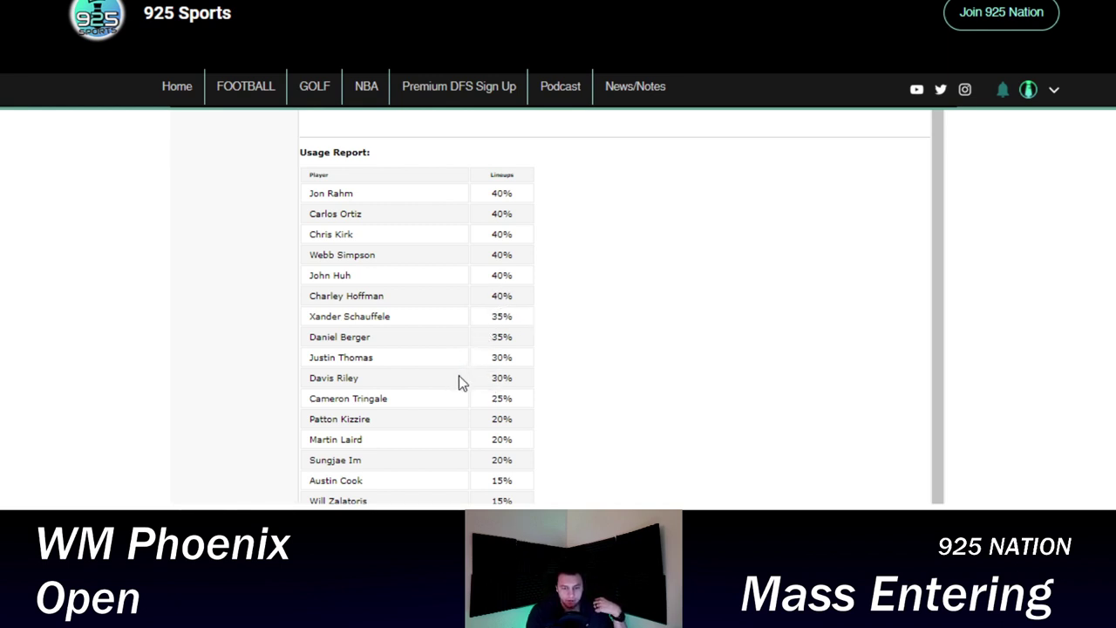
pyautogui.scroll(10, 462, 375)
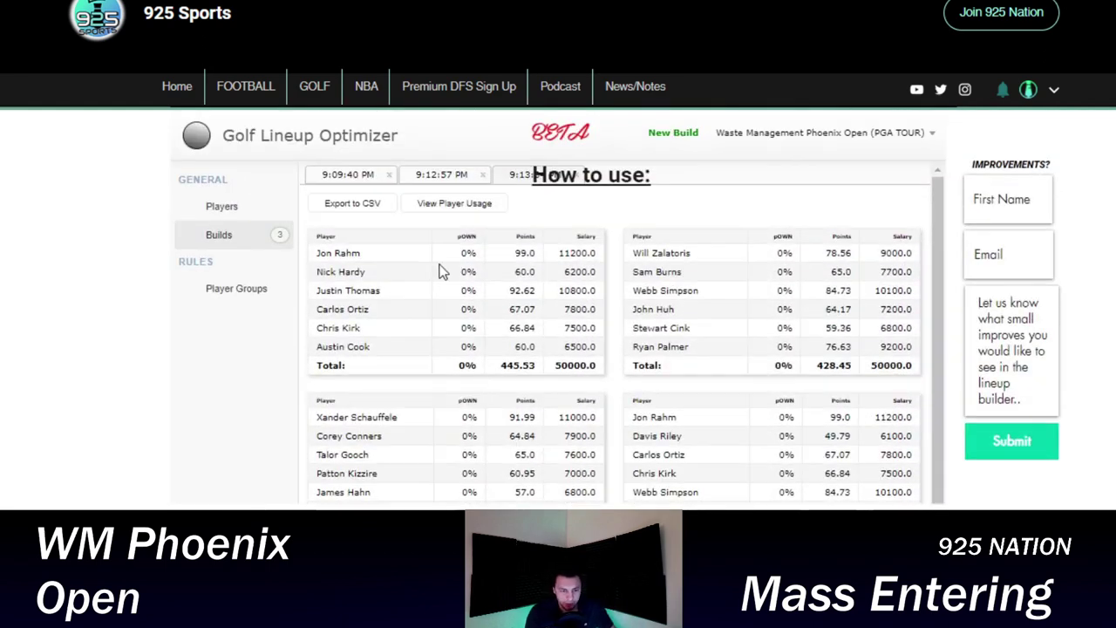
# - Find Charley Hoffman in the player list and set his max exposure to 5
pyautogui.click(237, 207)
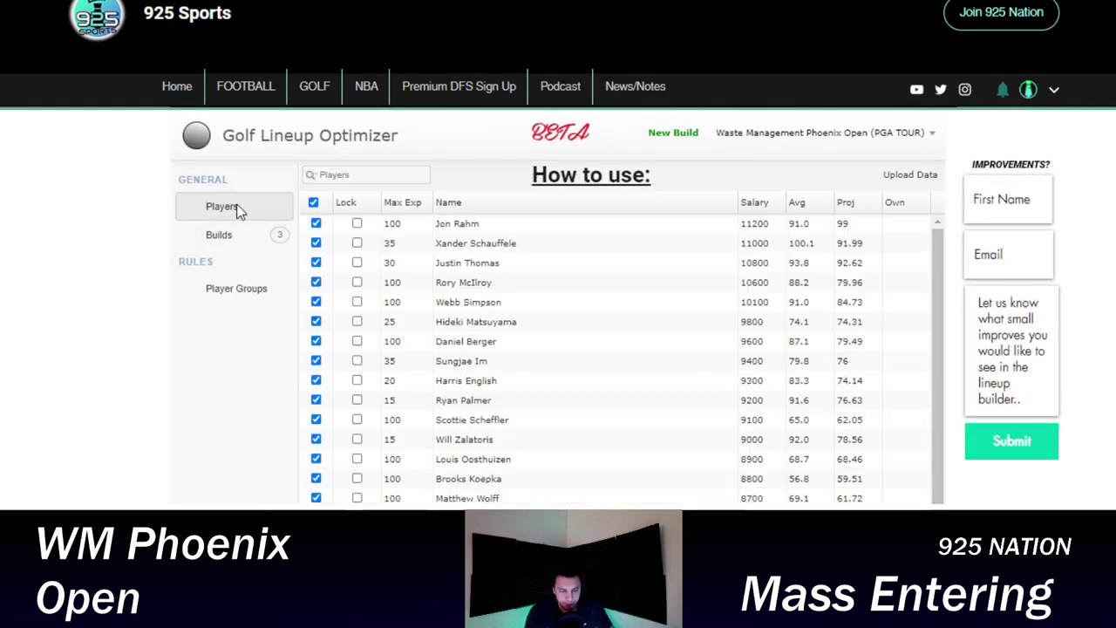
pyautogui.click(377, 175)
pyautogui.write('h')
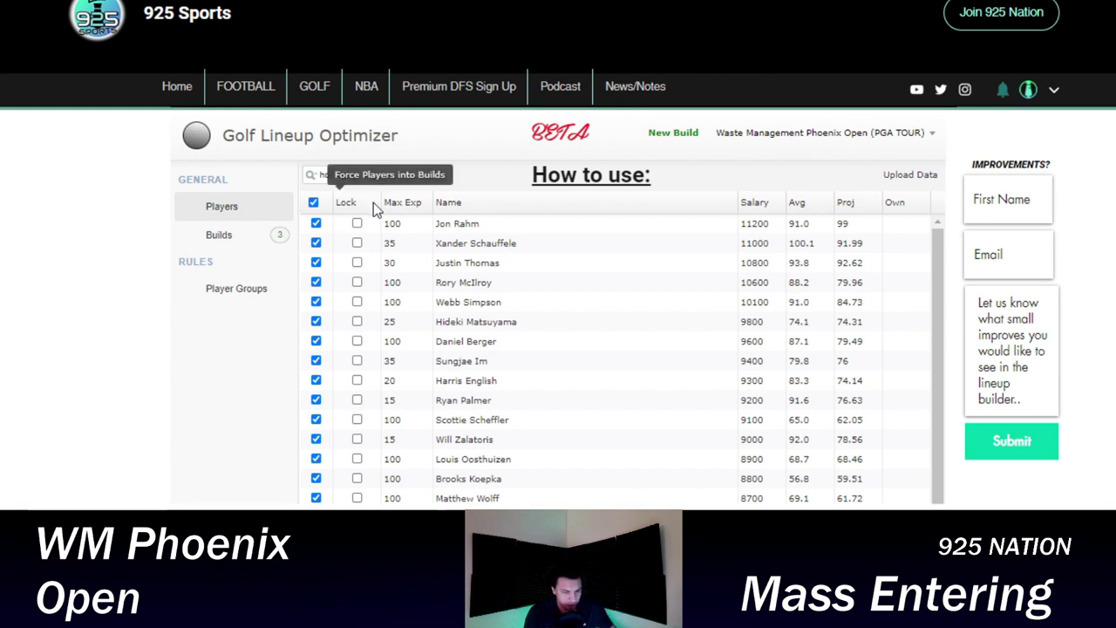
pyautogui.write('off')
pyautogui.press('BackSpace')
pyautogui.press('BackSpace')
pyautogui.press('BackSpace')
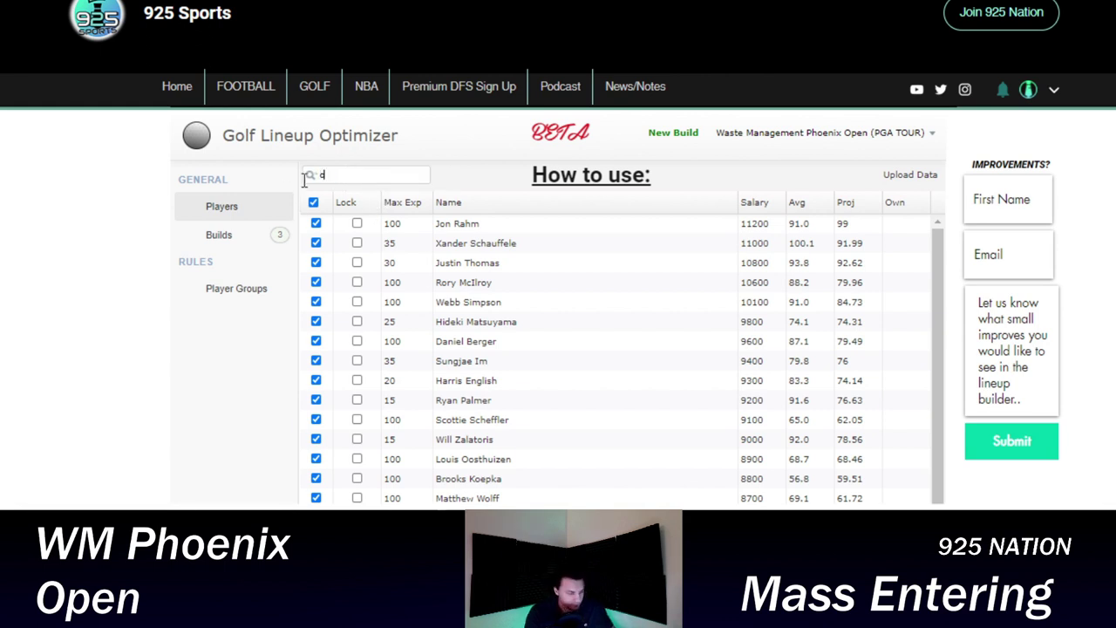
pyautogui.write('har')
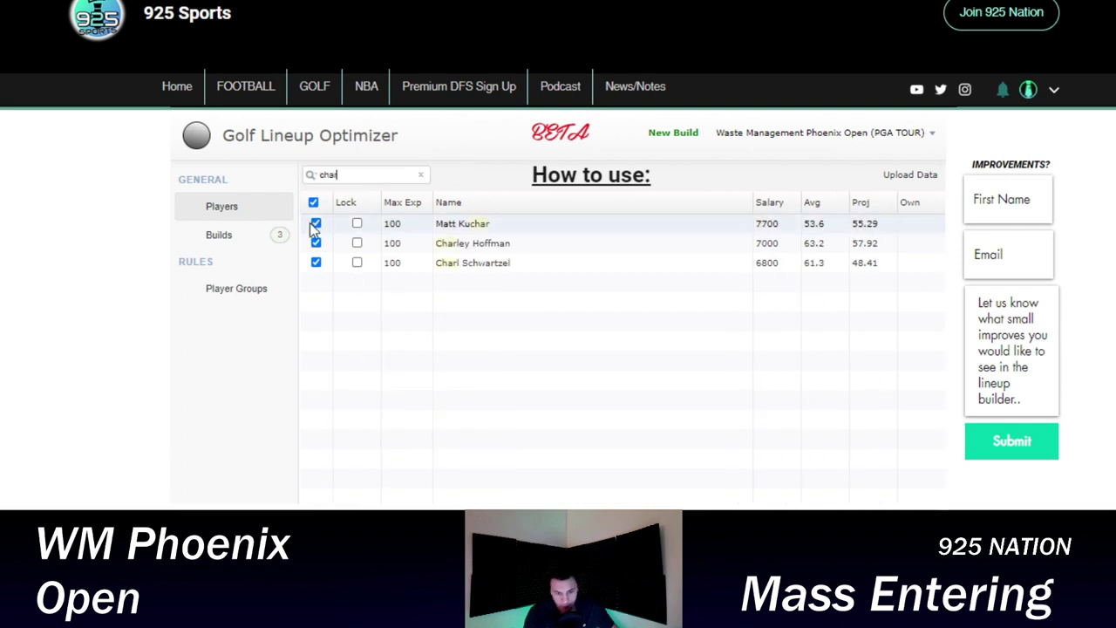
pyautogui.click(397, 245)
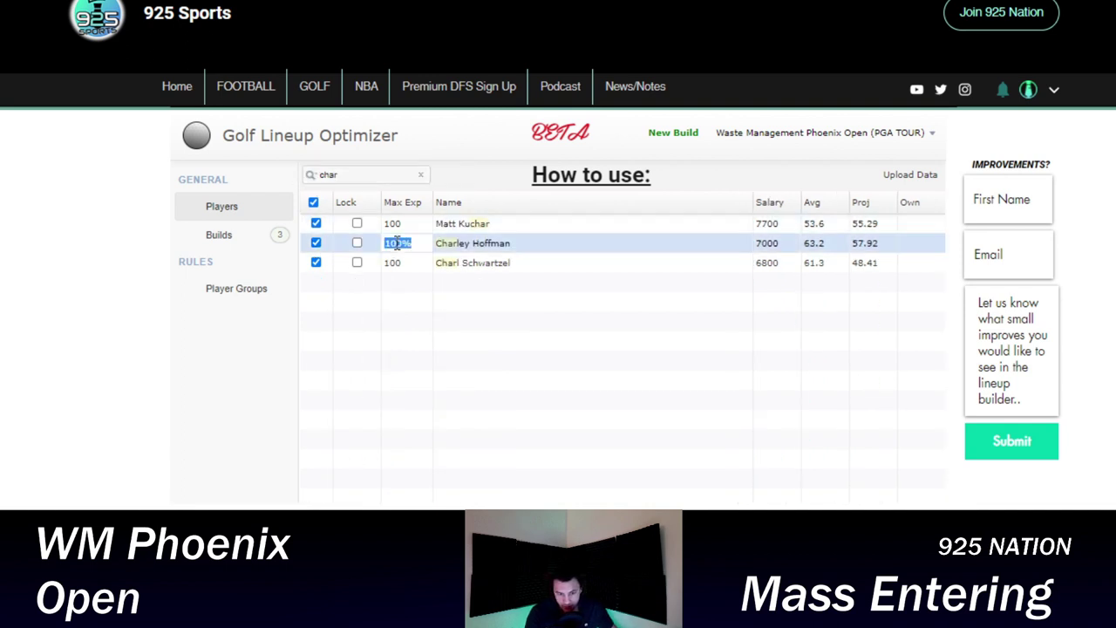
pyautogui.write('5')
pyautogui.click(361, 174)
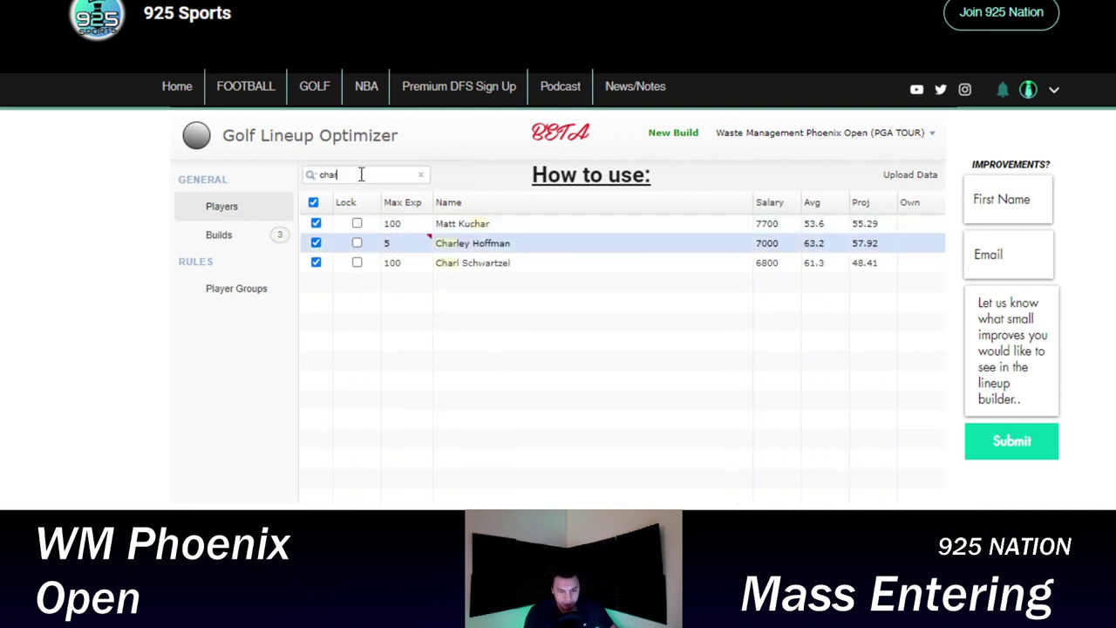
# - Set Martin Laird's max exposure to 5, then clear the search and glance at the builds
pyautogui.write('la')
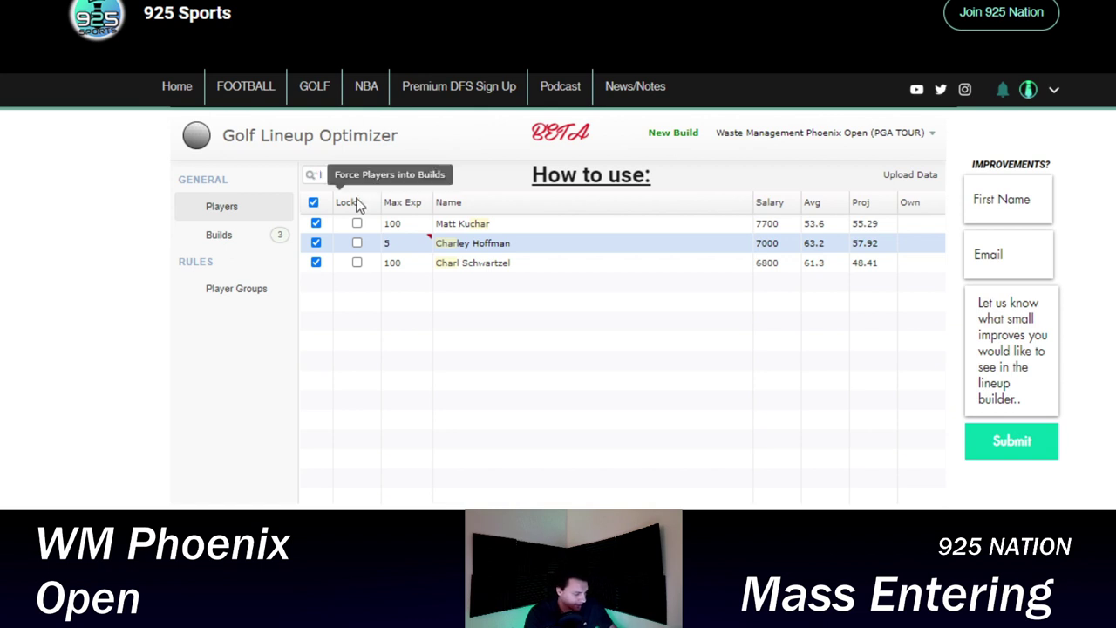
pyautogui.write('rio')
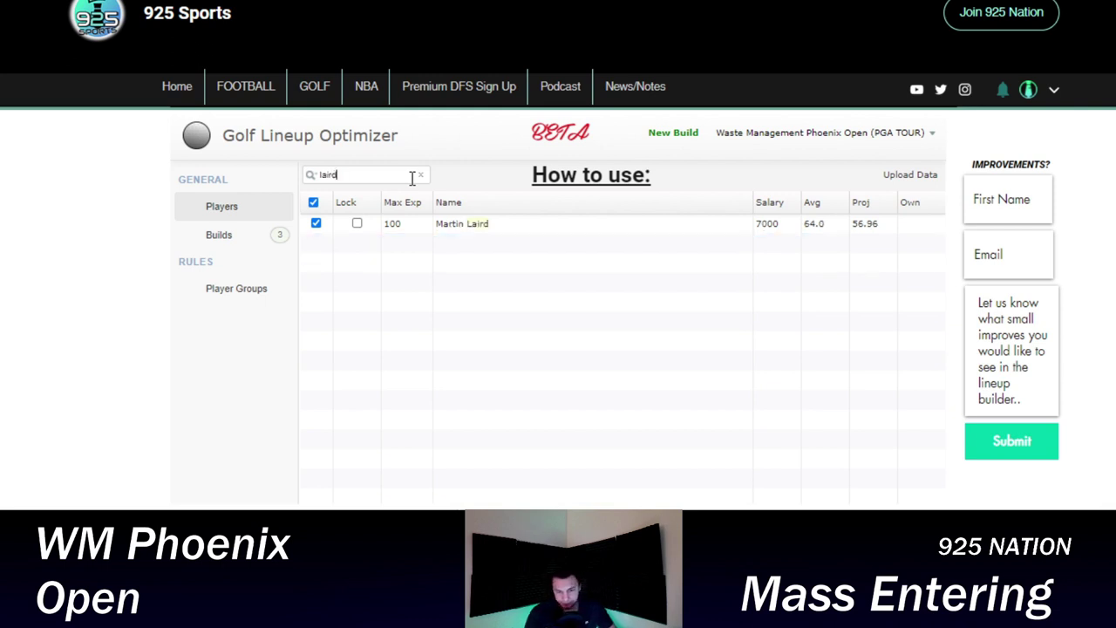
pyautogui.click(398, 224)
pyautogui.click(399, 222)
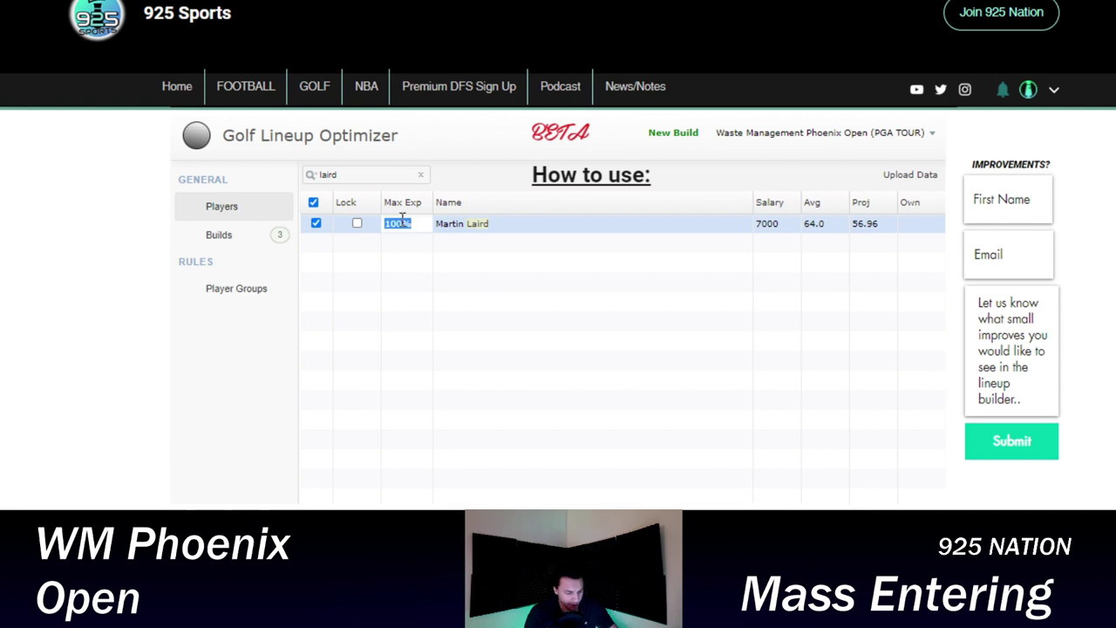
pyautogui.write('5')
pyautogui.press('Return')
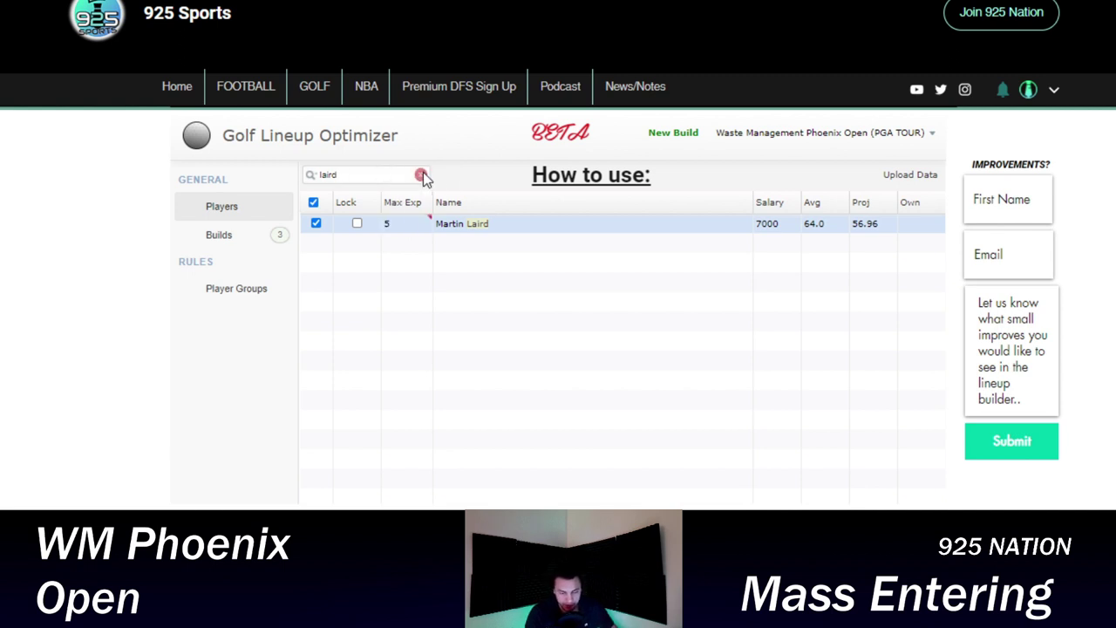
pyautogui.click(422, 175)
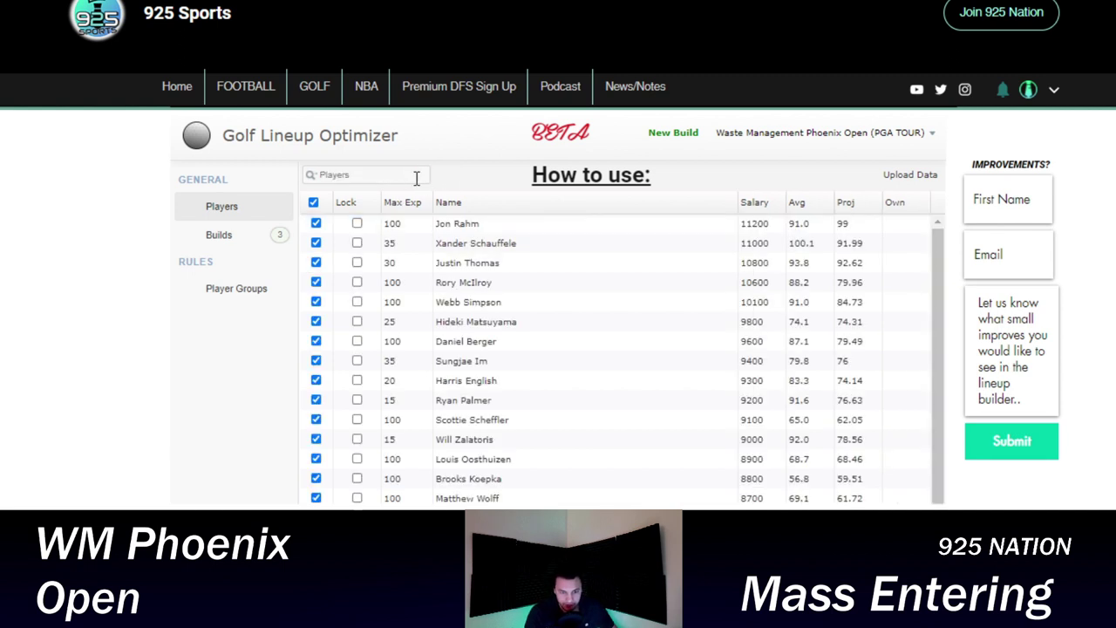
pyautogui.click(277, 236)
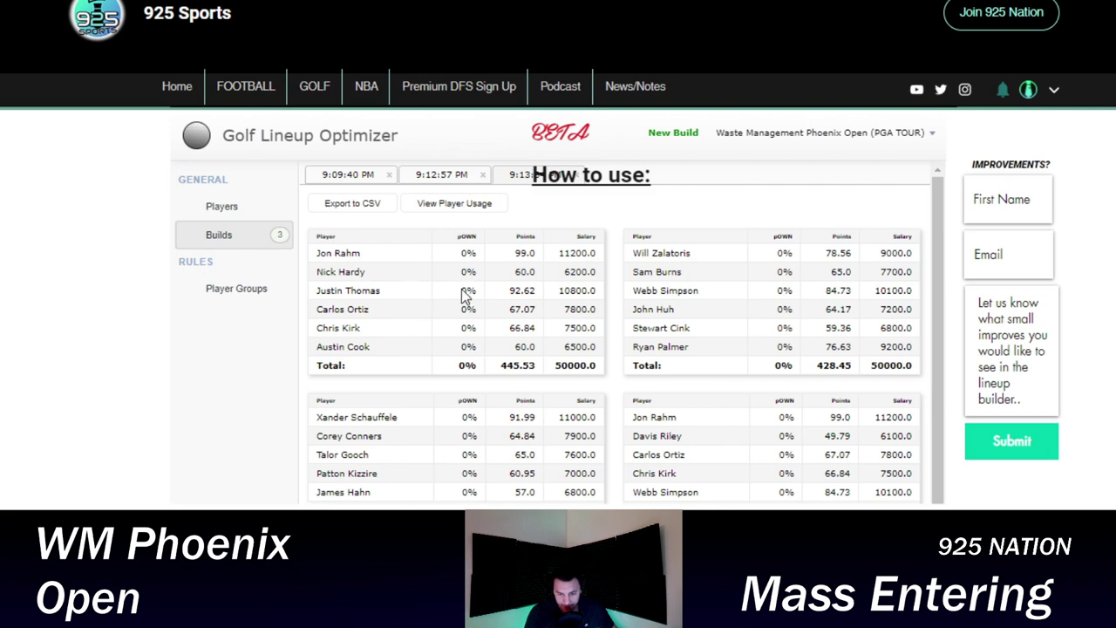
pyautogui.scroll(-5, 469, 296)
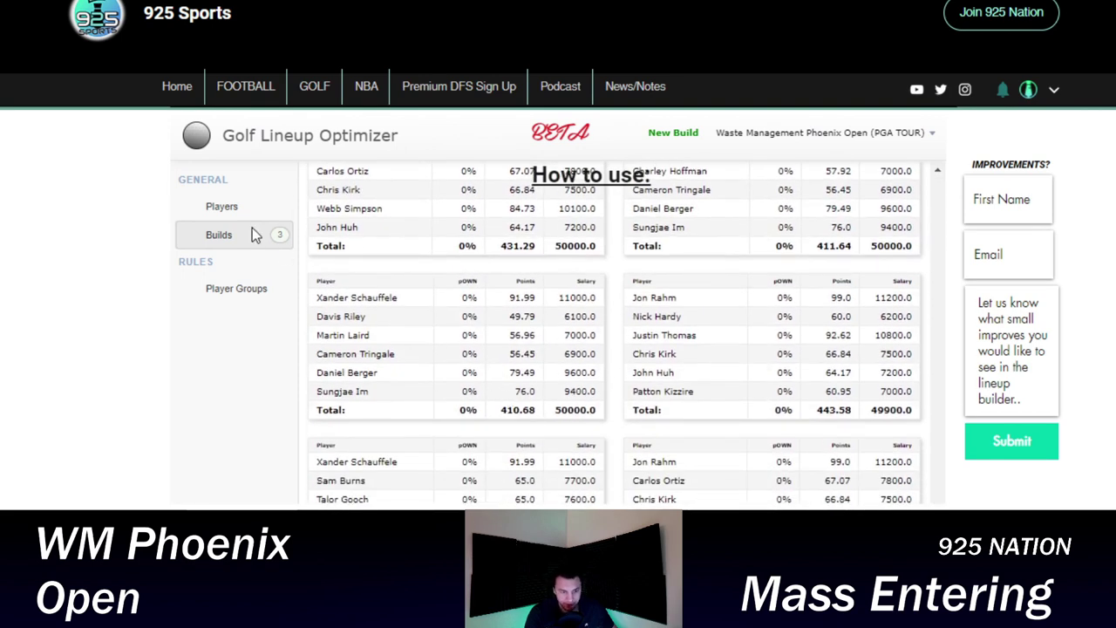
# - Search 'davis' and change Davis Riley's max exposure from 100 to 5
pyautogui.click(260, 205)
pyautogui.click(345, 179)
pyautogui.write('da')
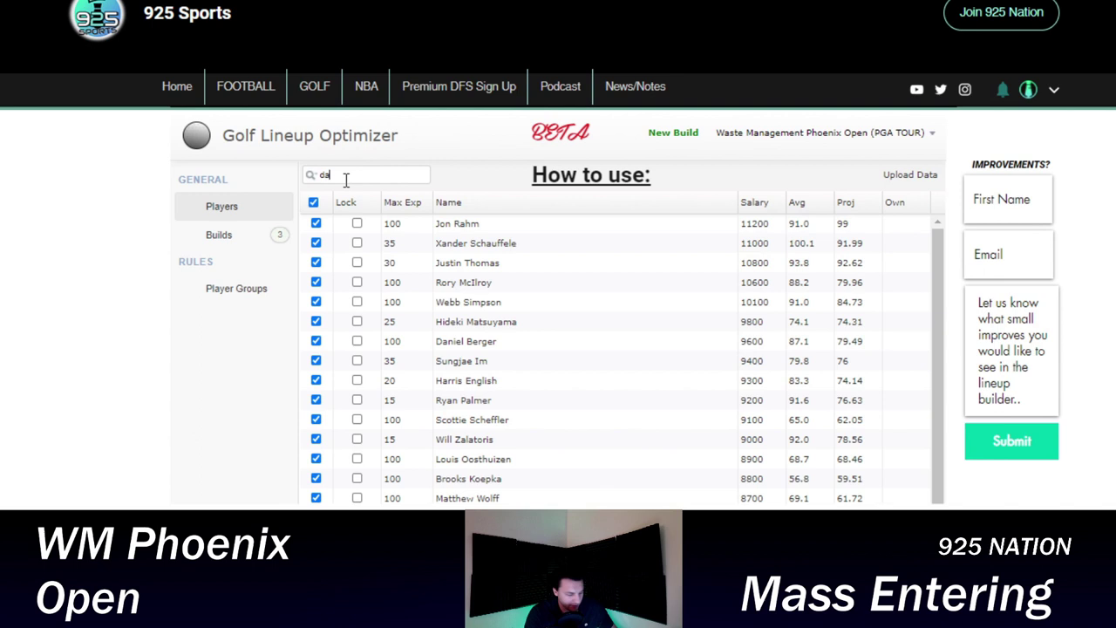
pyautogui.write('vis')
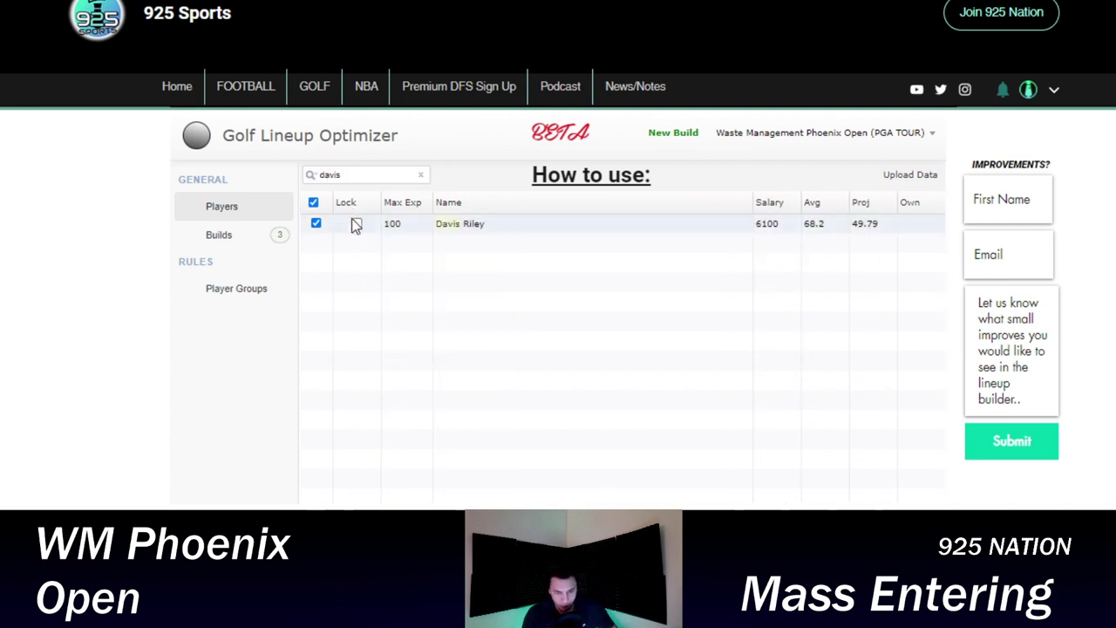
pyautogui.click(399, 225)
pyautogui.doubleClick(399, 229)
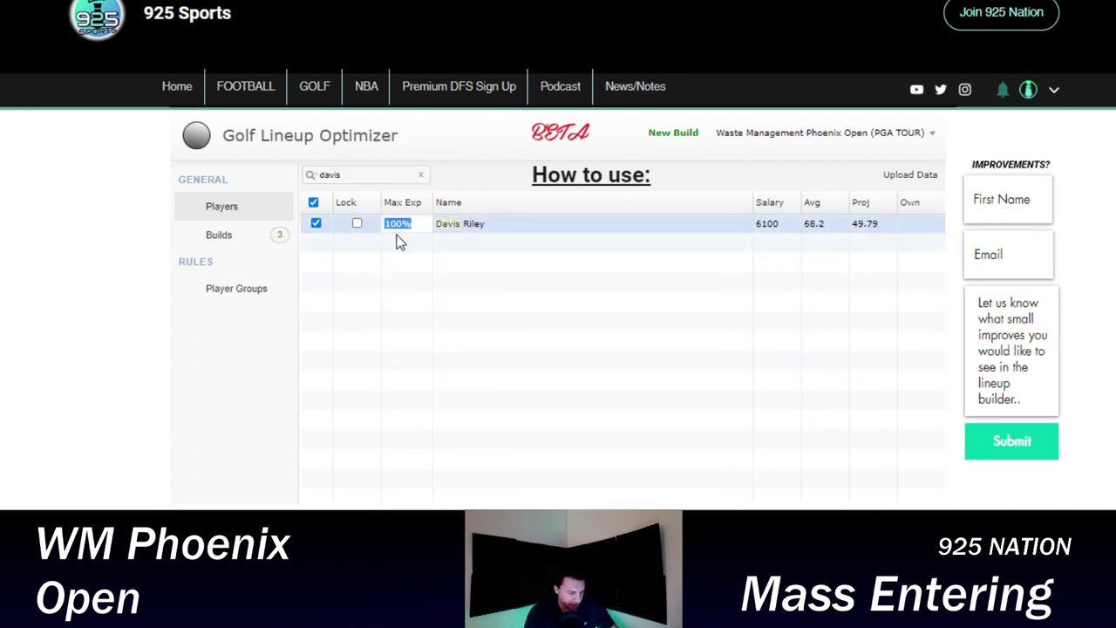
pyautogui.write('5')
pyautogui.click(472, 157)
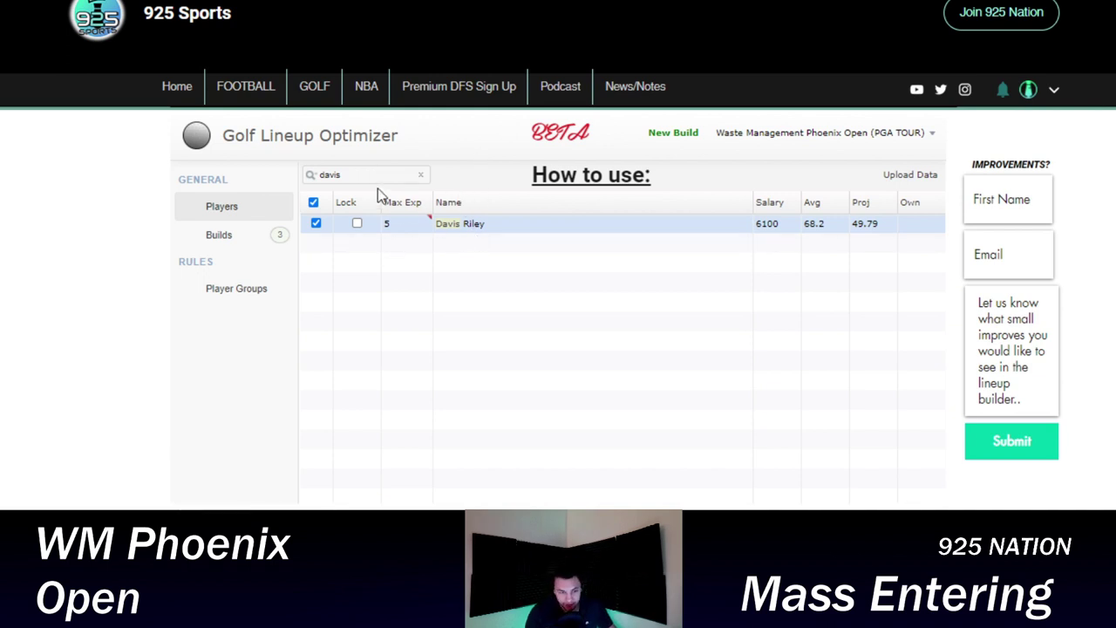
# - Generate a 20-lineup build with 40% max player exposure and 5 max repeated players
pyautogui.click(670, 138)
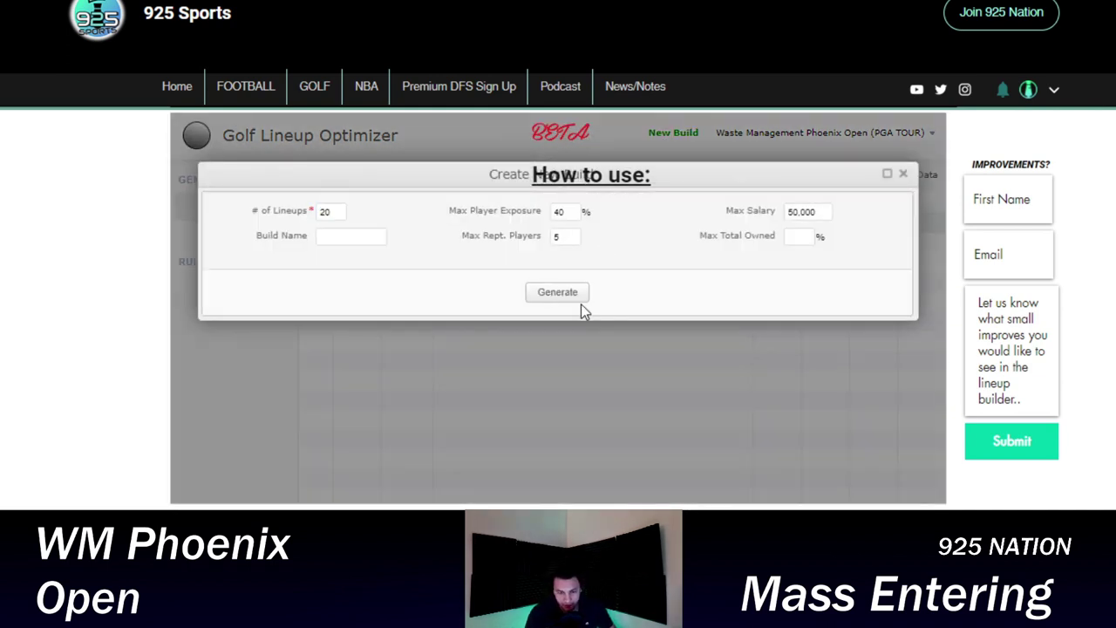
pyautogui.click(579, 293)
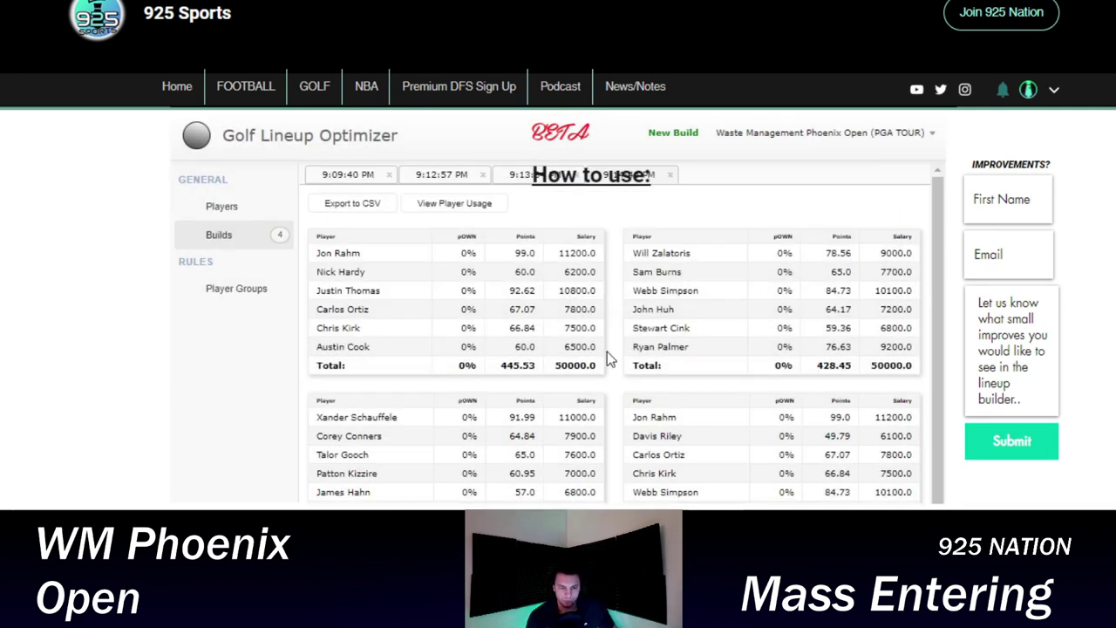
pyautogui.scroll(-1, 598, 365)
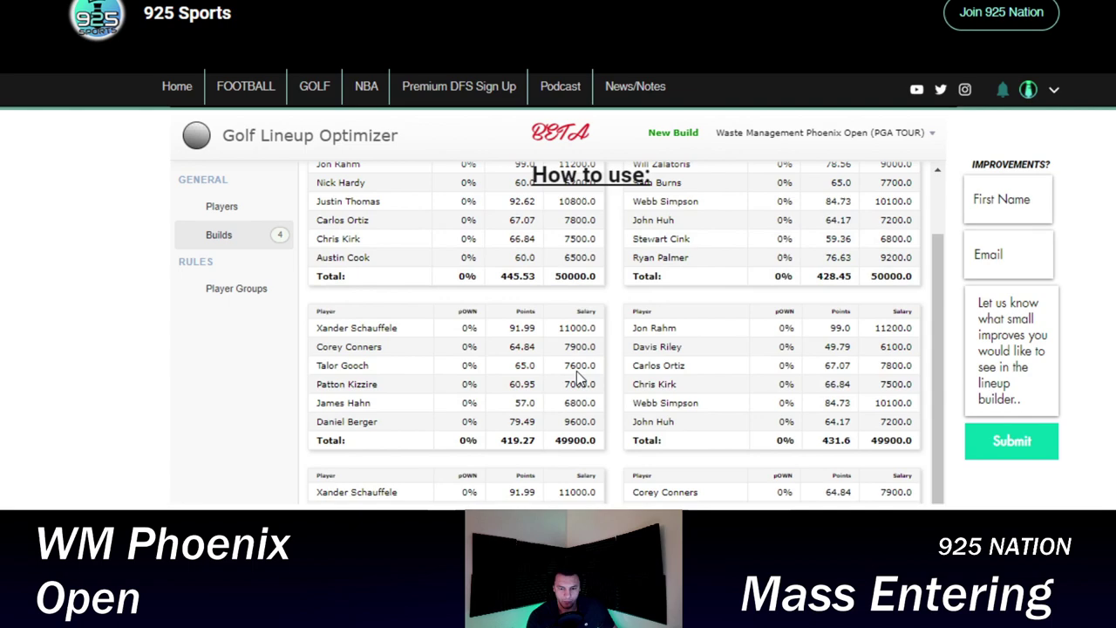
pyautogui.scroll(-2, 593, 375)
pyautogui.scroll(-10, 602, 401)
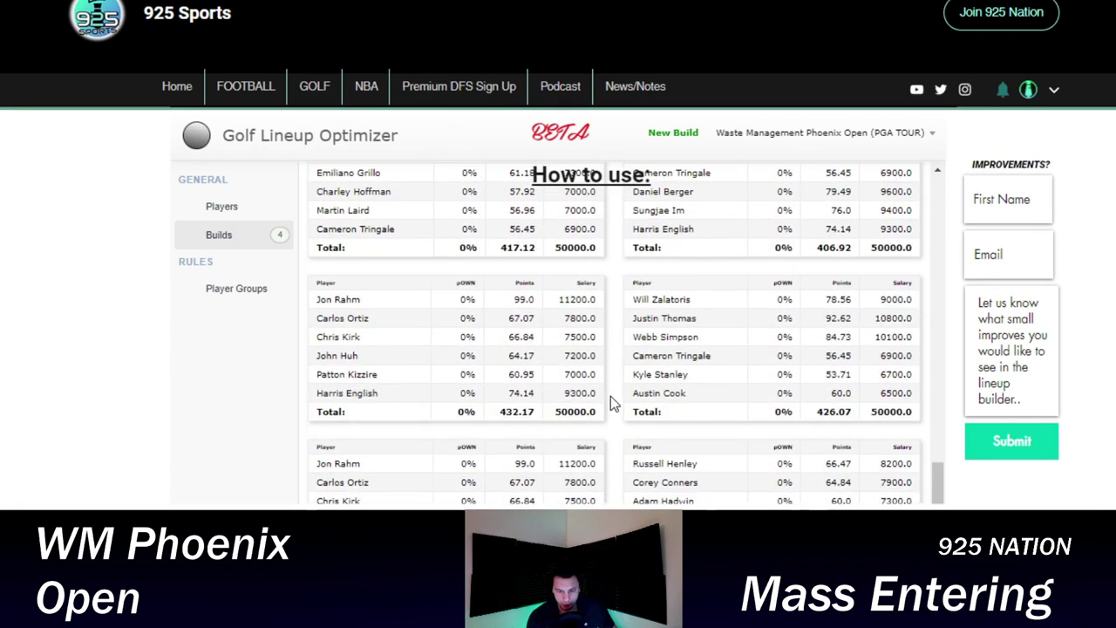
pyautogui.scroll(-10, 606, 419)
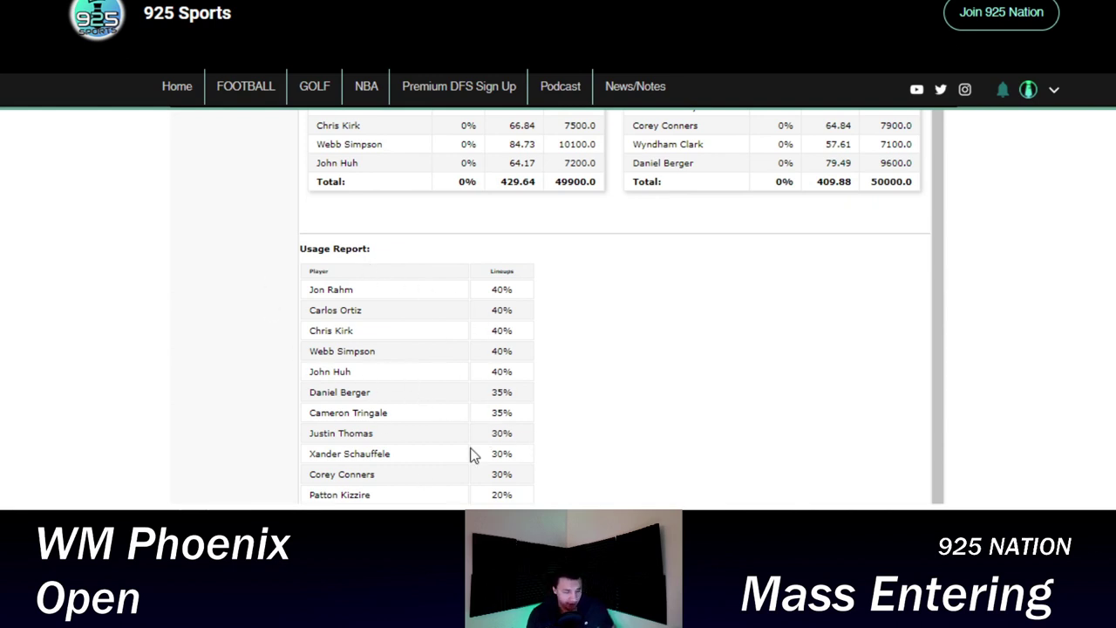
# - Inspect the usage report, highlighting players from Jon Rahm to Daniel Berger and around Wyndham Clark
pyautogui.moveTo(310, 290); pyautogui.dragTo(515, 393)
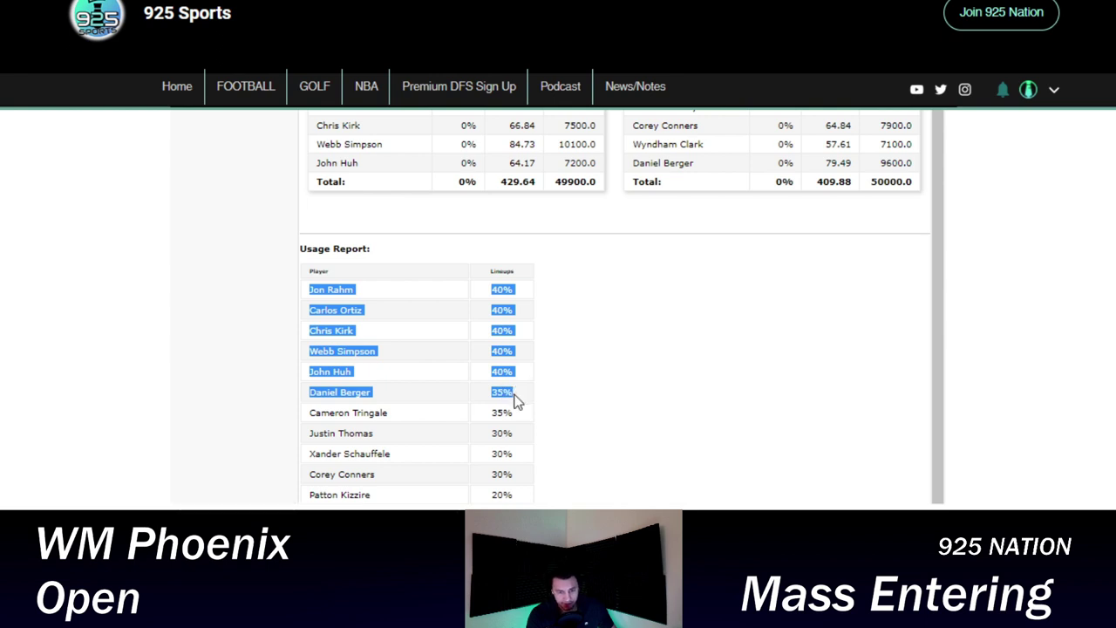
pyautogui.click(513, 394)
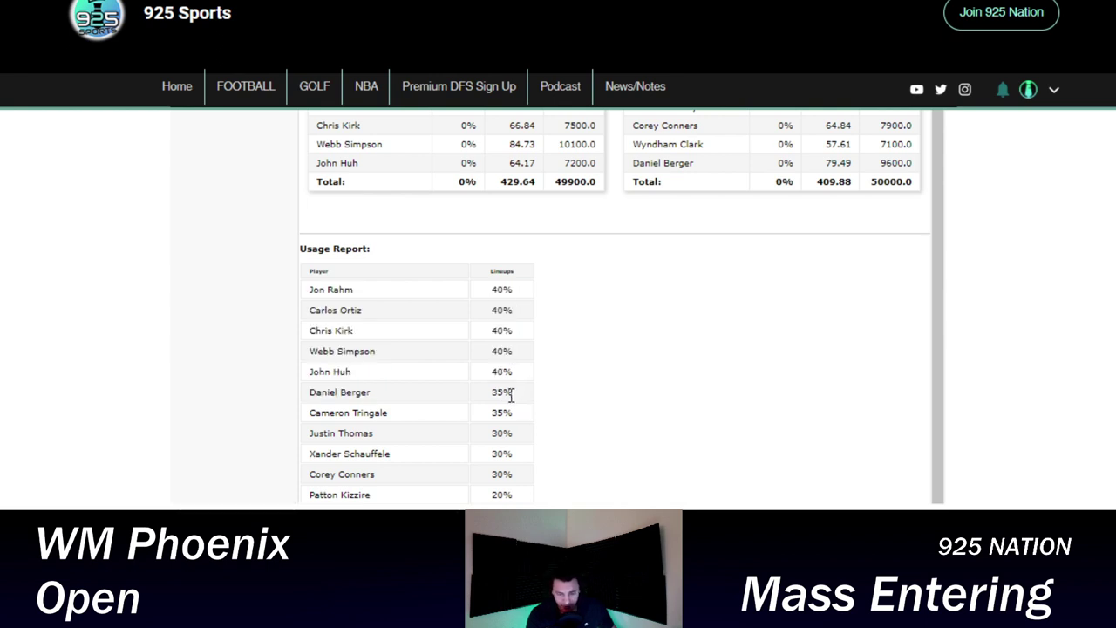
pyautogui.moveTo(512, 394); pyautogui.dragTo(509, 398)
pyautogui.click(480, 419)
pyautogui.hotkey('ctrl', 'a')
pyautogui.click(308, 496)
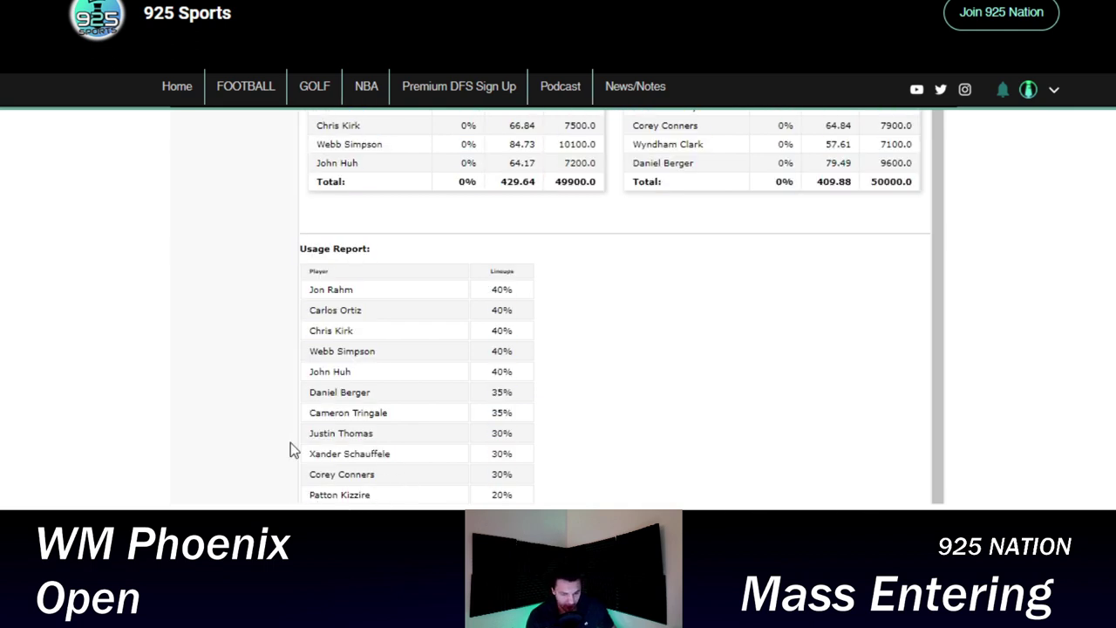
pyautogui.scroll(-2, 561, 429)
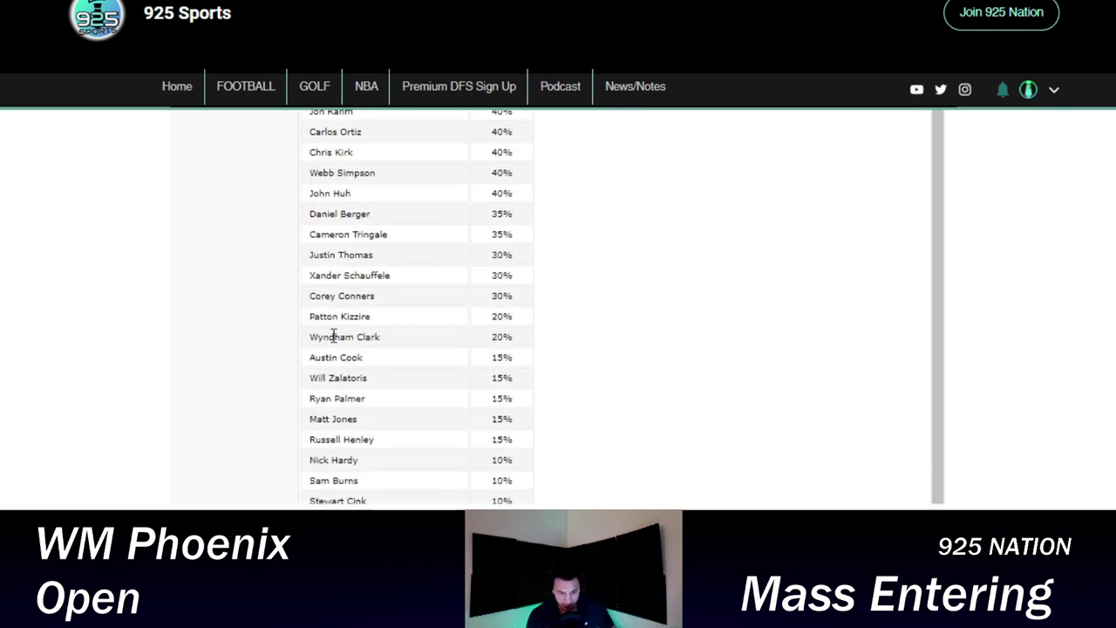
pyautogui.moveTo(400, 342); pyautogui.dragTo(296, 339)
pyautogui.click(296, 339)
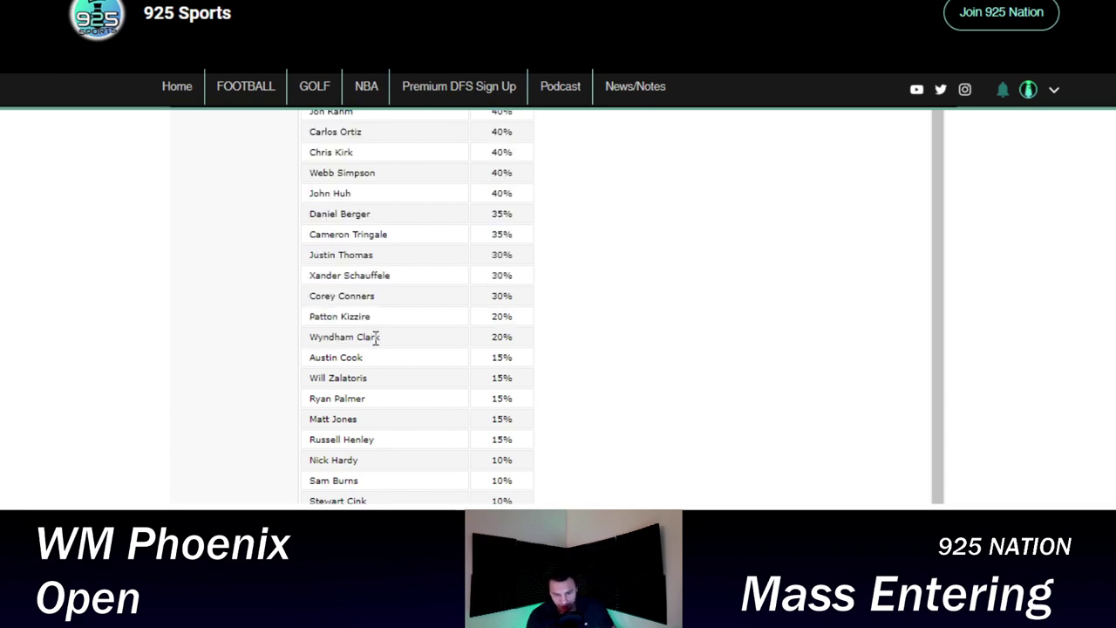
pyautogui.scroll(10, 403, 364)
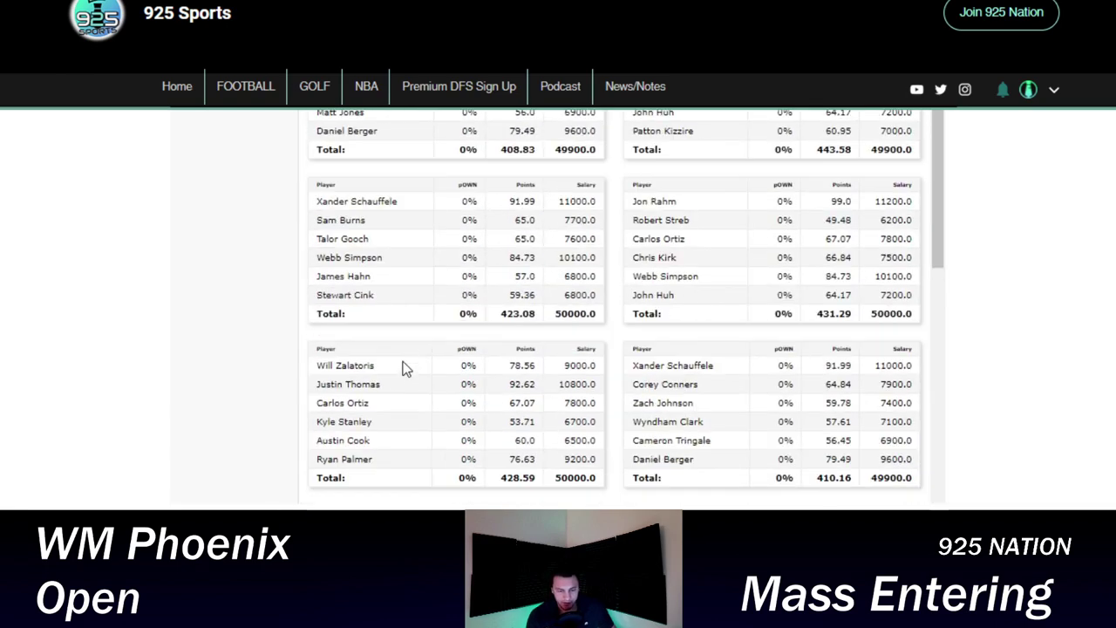
pyautogui.scroll(-3, 416, 362)
pyautogui.scroll(-8, 410, 376)
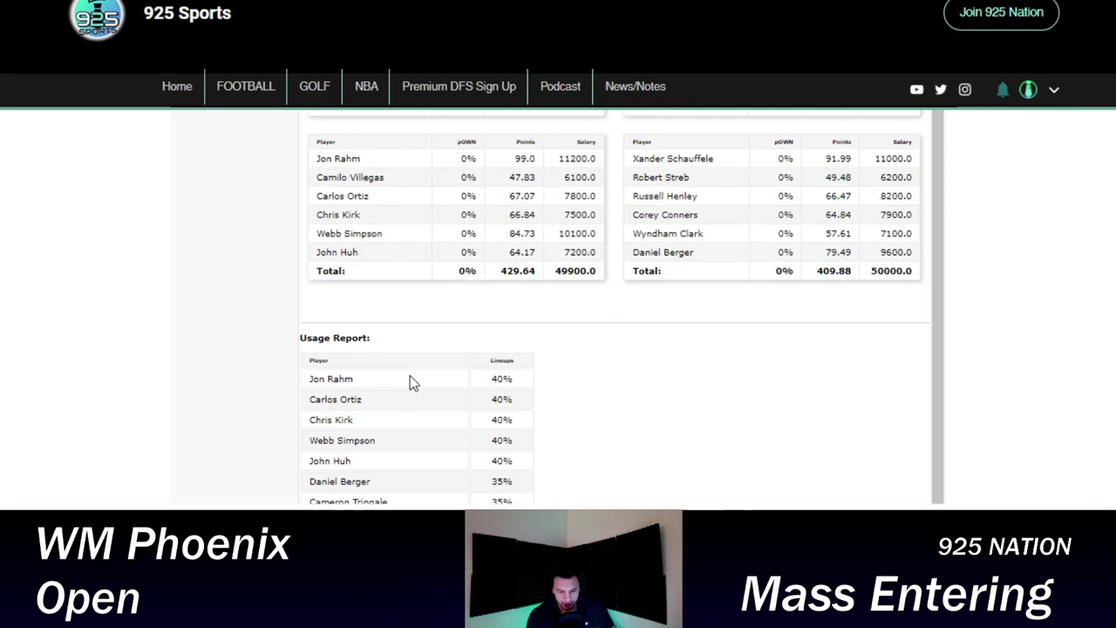
pyautogui.scroll(3, 410, 384)
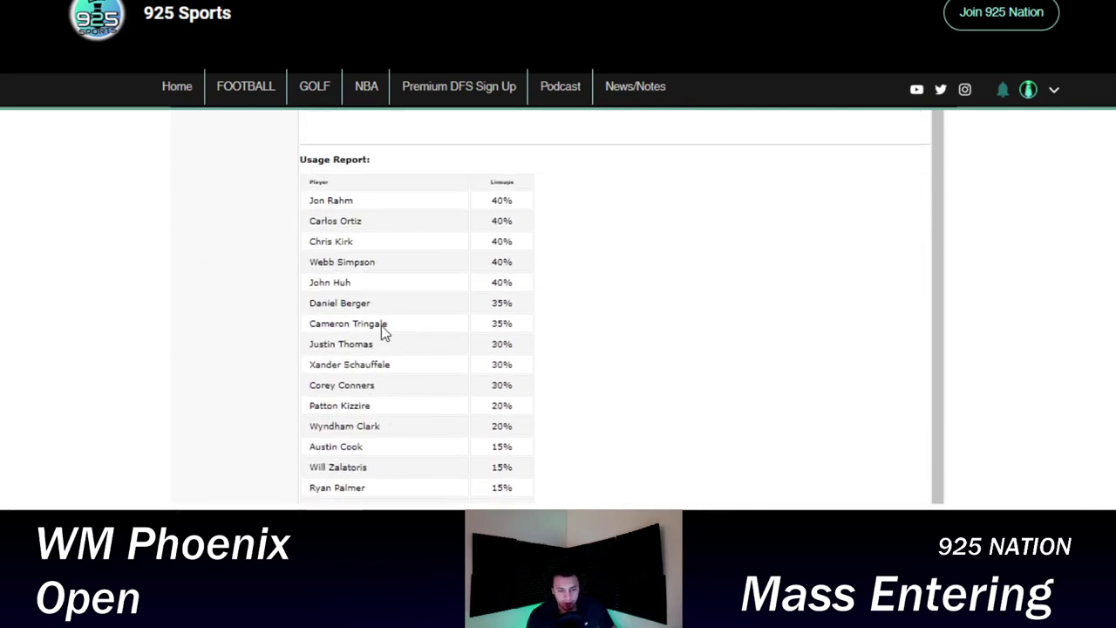
pyautogui.scroll(5, 381, 331)
# - Search 'cameron', cap Cameron Tringale's max exposure at 15, and clear the search
pyautogui.click(224, 208)
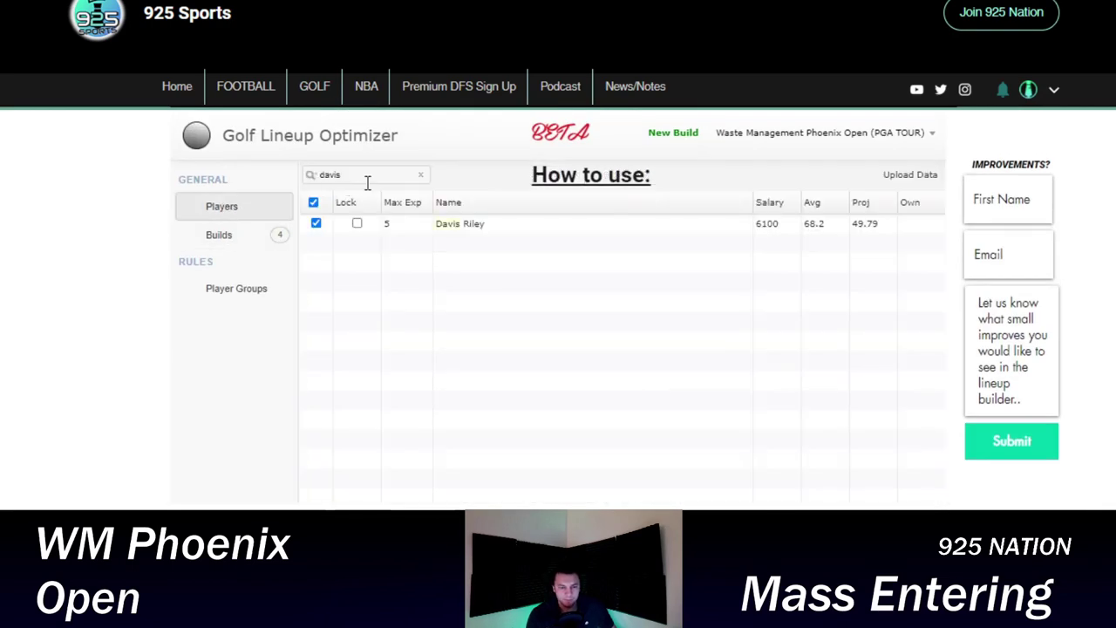
pyautogui.moveTo(367, 179); pyautogui.dragTo(255, 185)
pyautogui.write('camer')
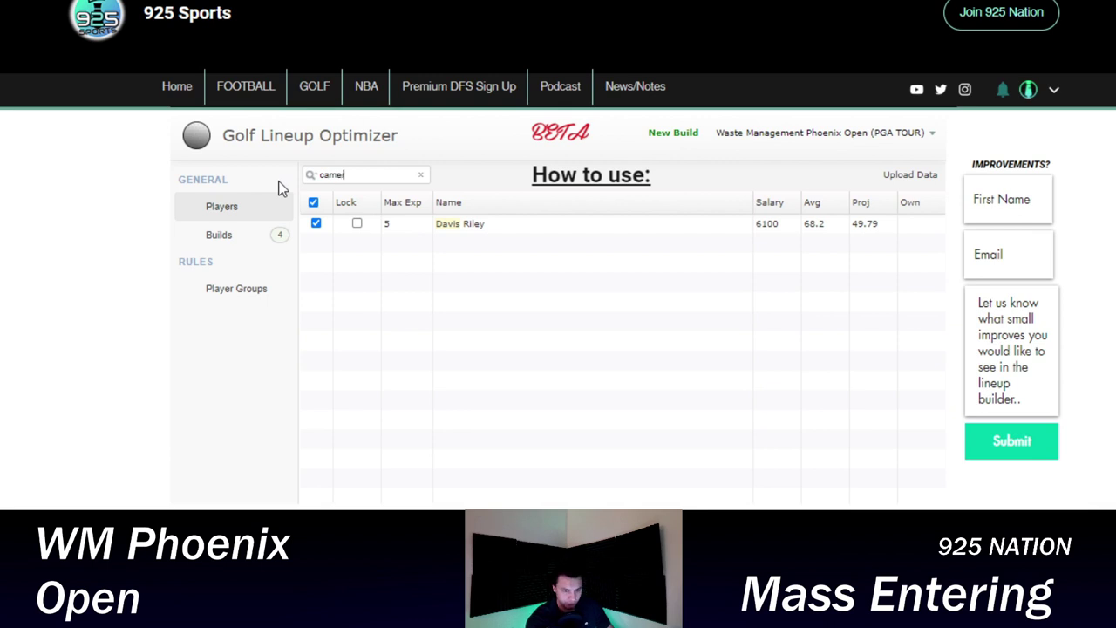
pyautogui.write('on')
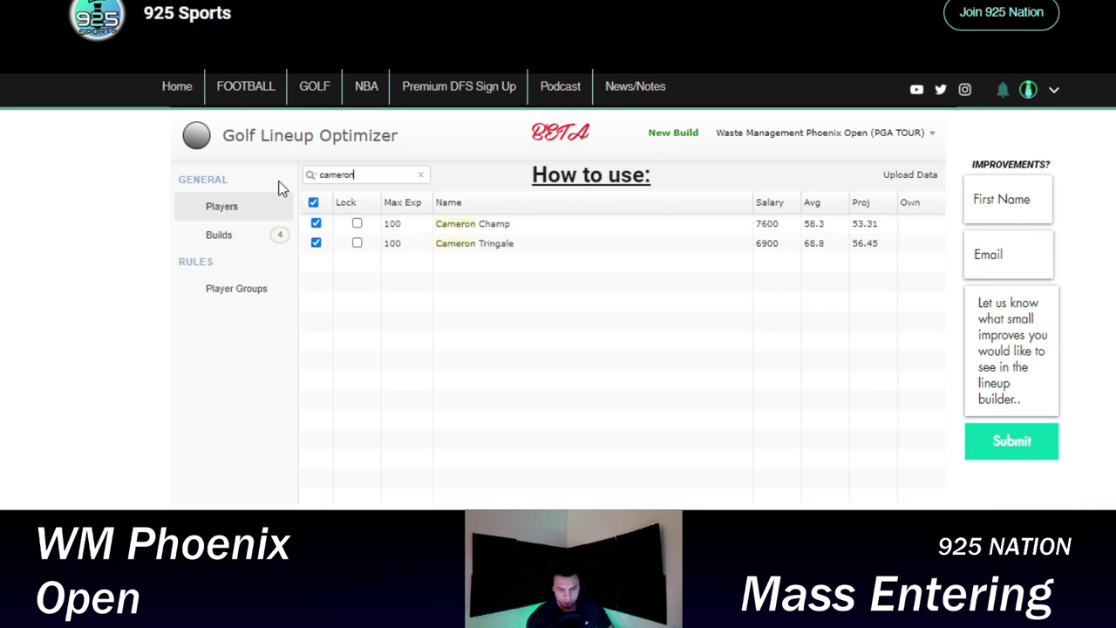
pyautogui.click(412, 244)
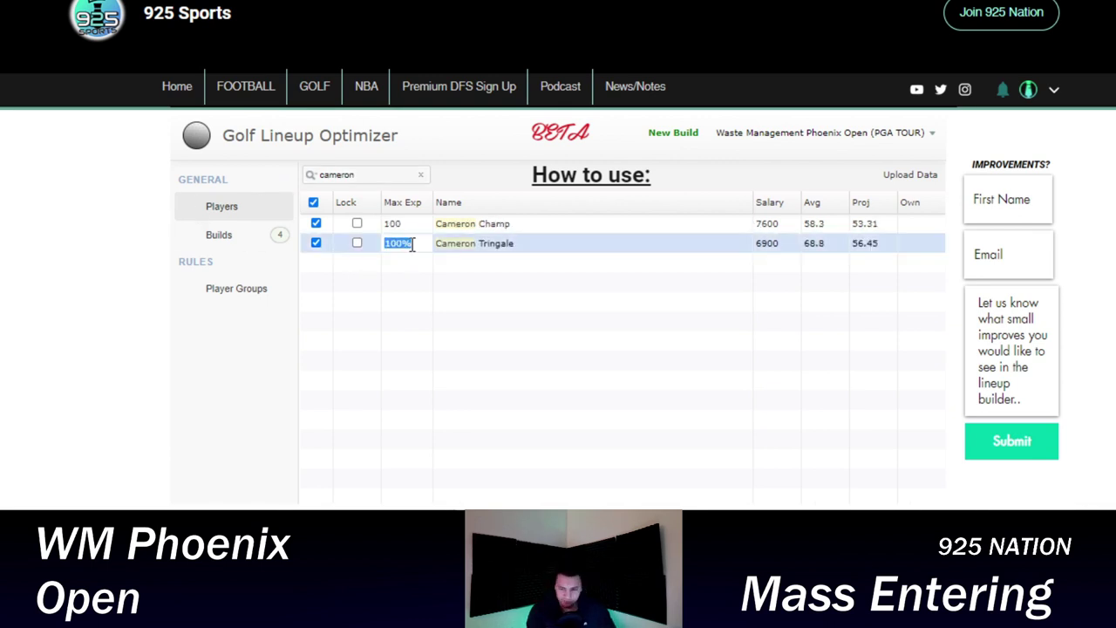
pyautogui.write('15')
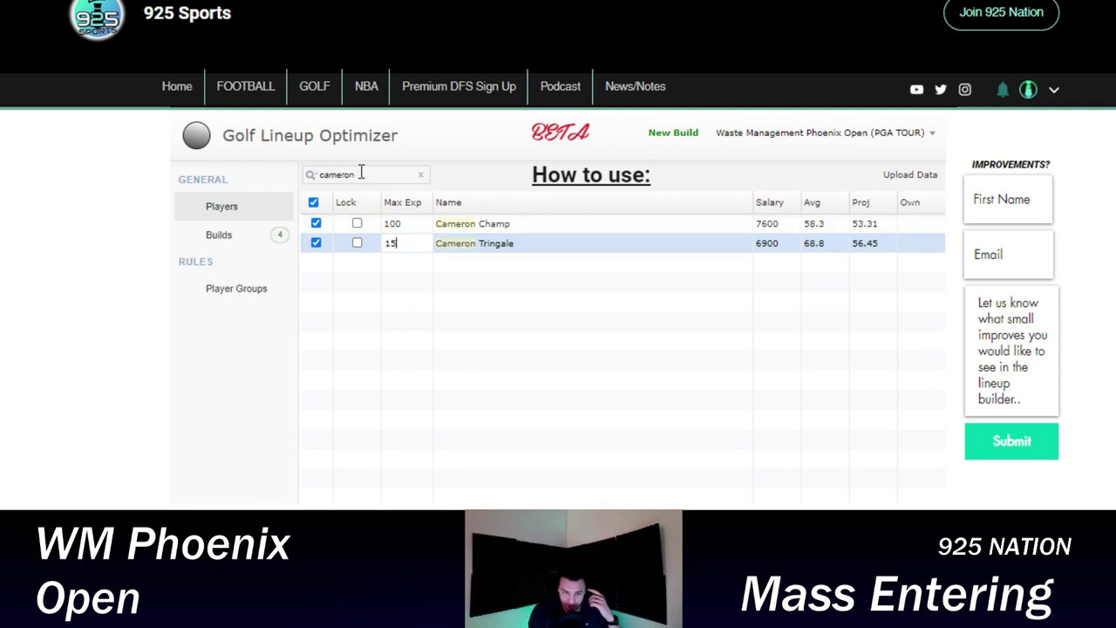
pyautogui.moveTo(375, 174); pyautogui.dragTo(300, 173)
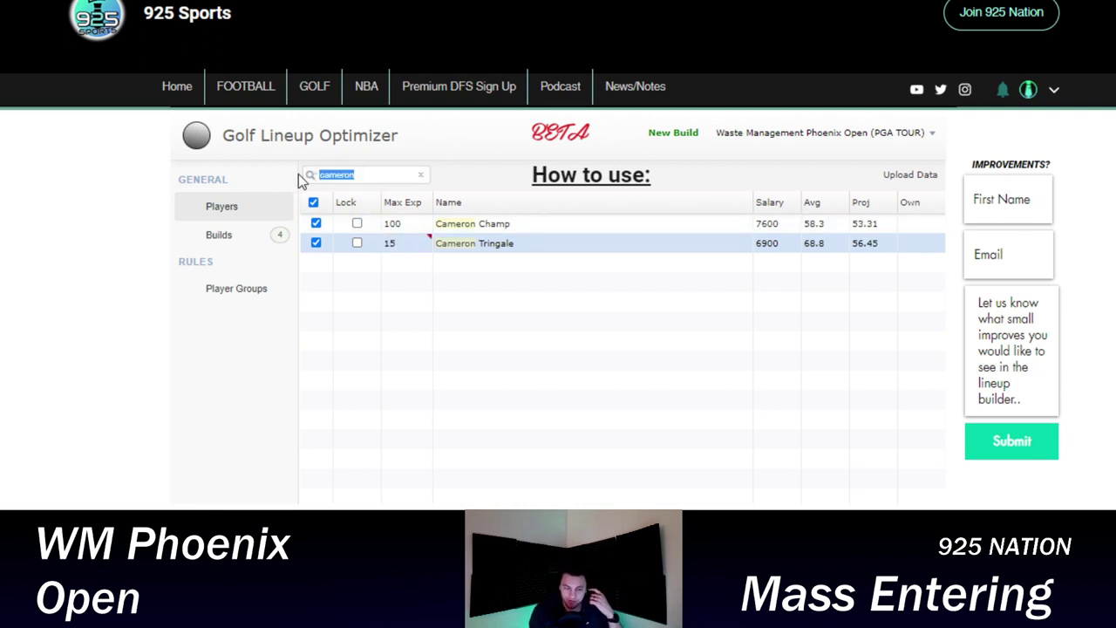
pyautogui.press('BackSpace')
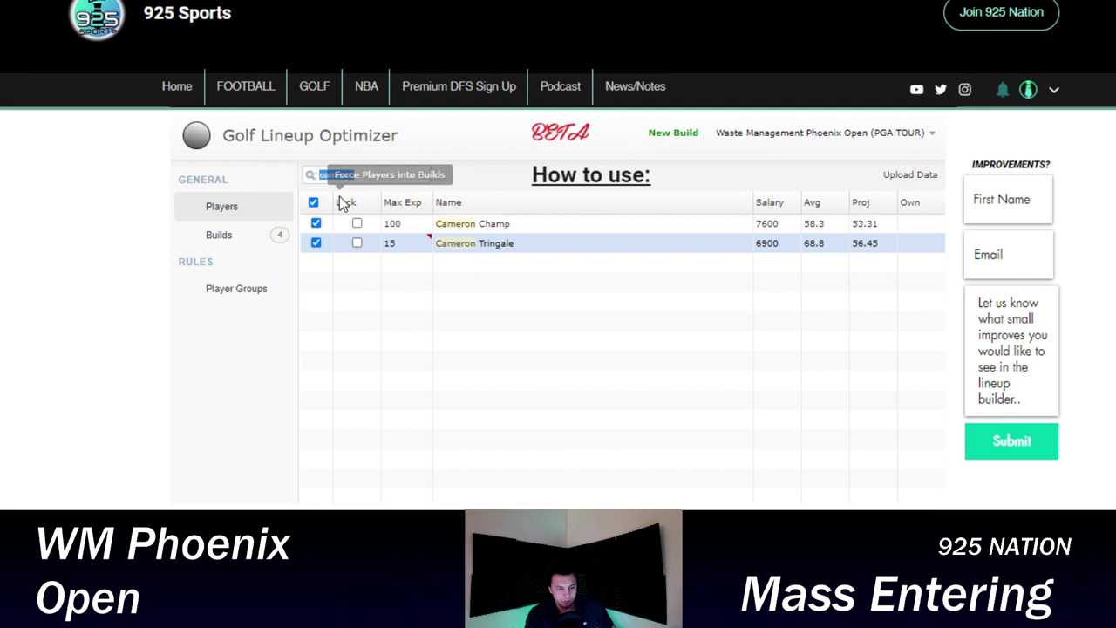
# - Scroll through the builds' lineups and player usage report
pyautogui.click(270, 238)
pyautogui.scroll(-15, 541, 407)
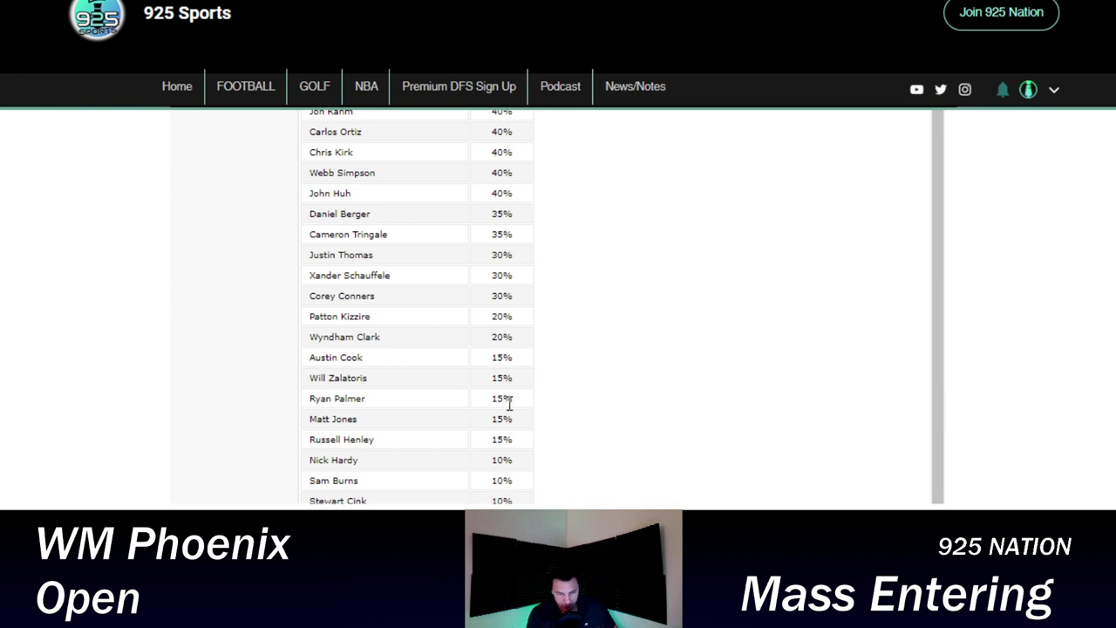
pyautogui.scroll(1, 510, 403)
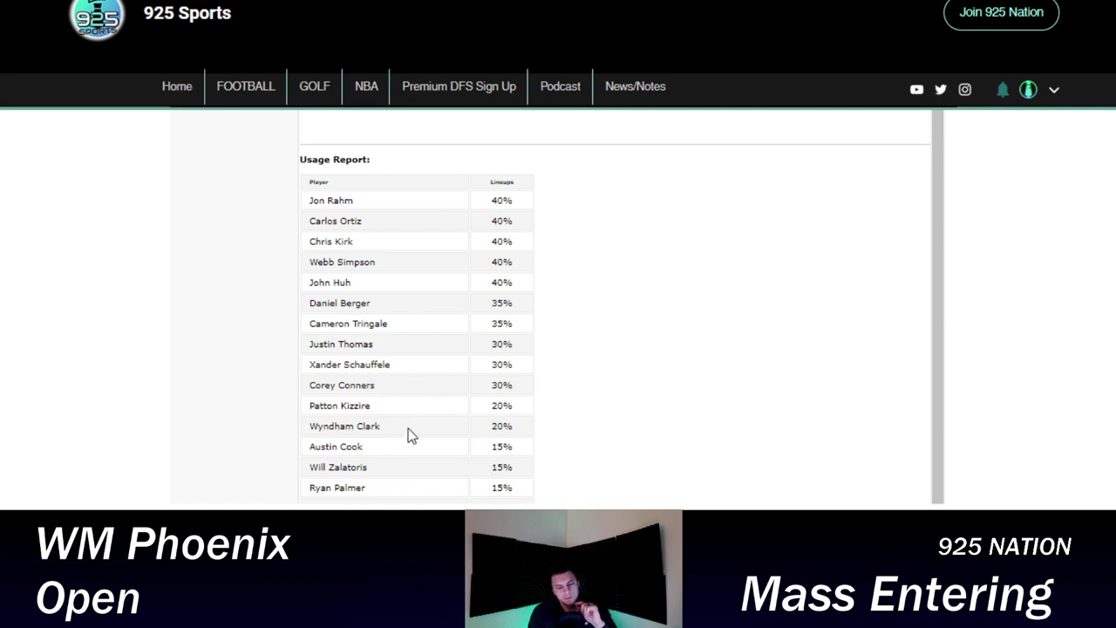
pyautogui.scroll(10, 409, 428)
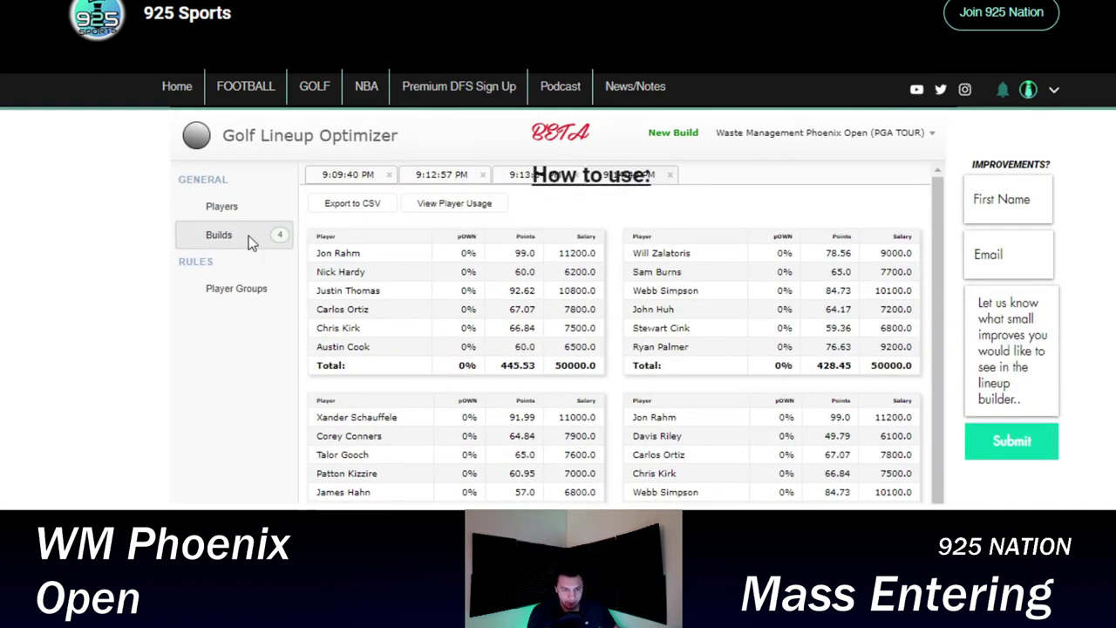
# - Search for Wyndham Clark and set his max exposure to 10
pyautogui.click(278, 214)
pyautogui.click(334, 176)
pyautogui.write('d')
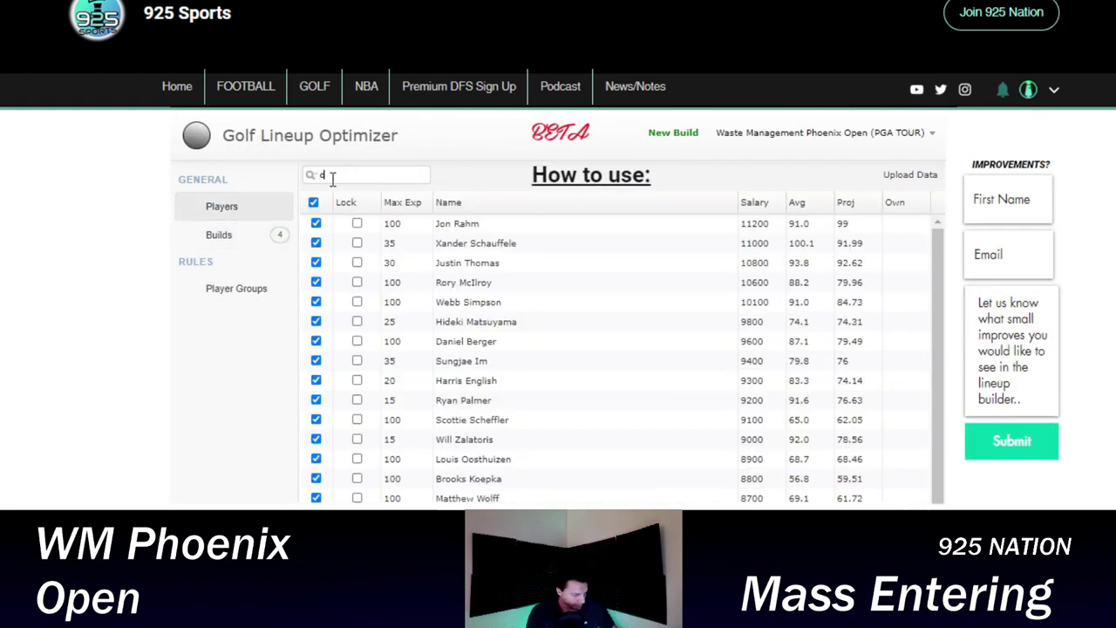
pyautogui.write('lar')
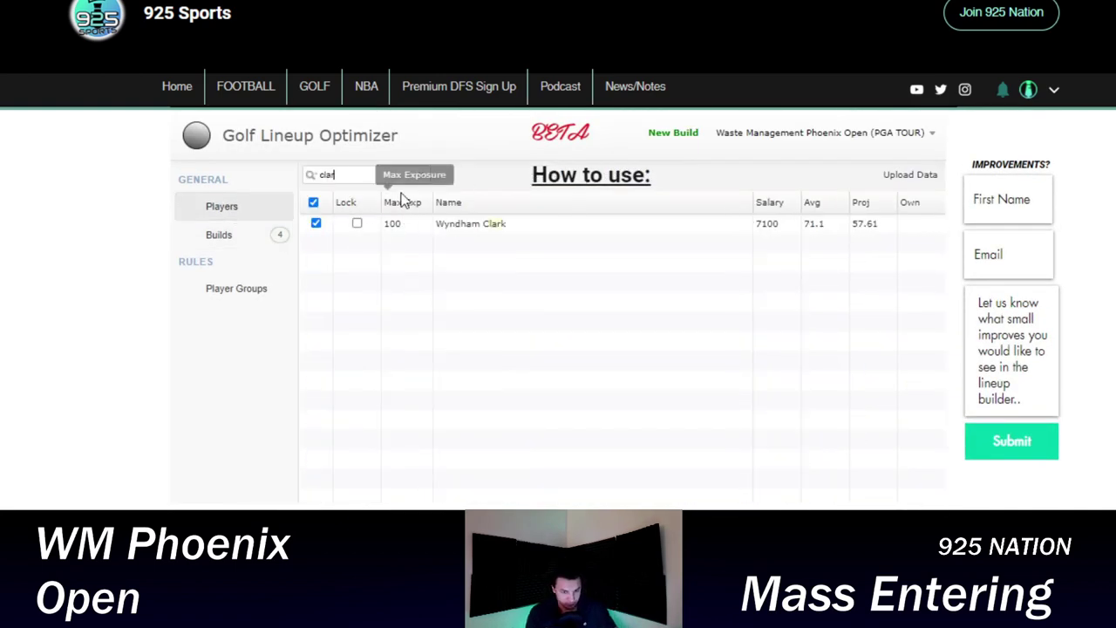
pyautogui.click(381, 228)
pyautogui.click(397, 226)
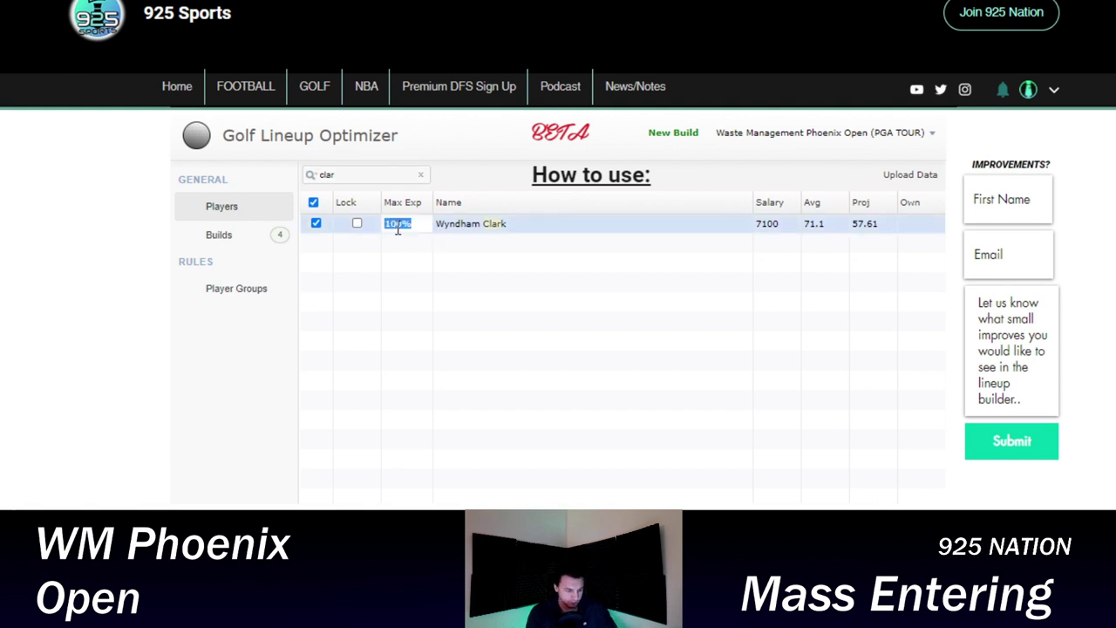
pyautogui.write('10')
pyautogui.click(458, 299)
# - Generate a new build of 100 lineups at 40% max player exposure
pyautogui.click(674, 134)
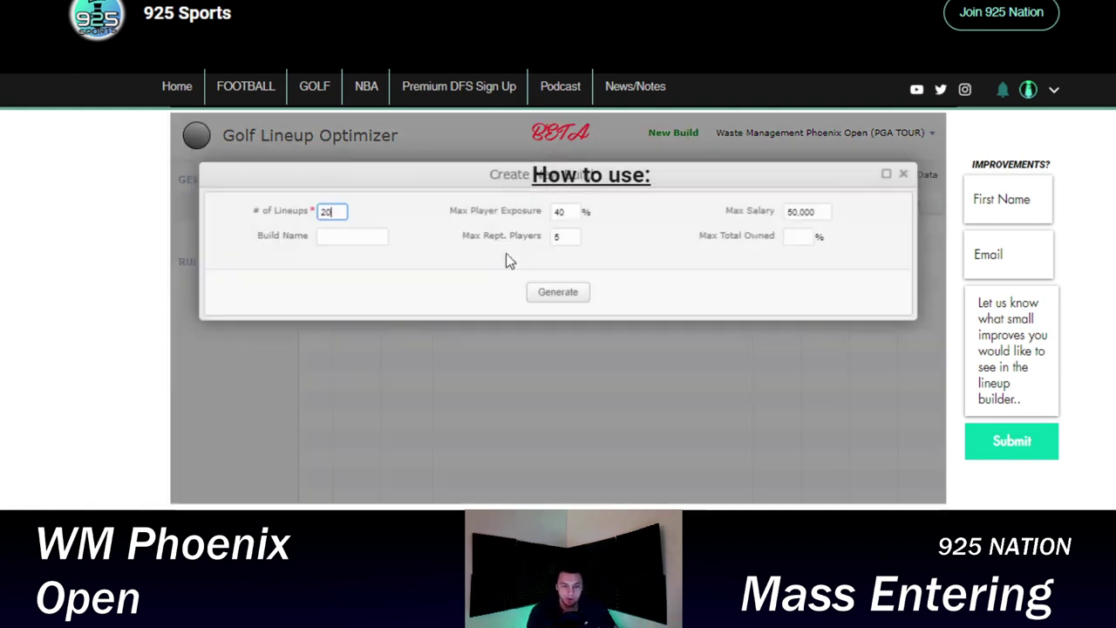
pyautogui.press('Tab')
pyautogui.moveTo(340, 216); pyautogui.dragTo(264, 222)
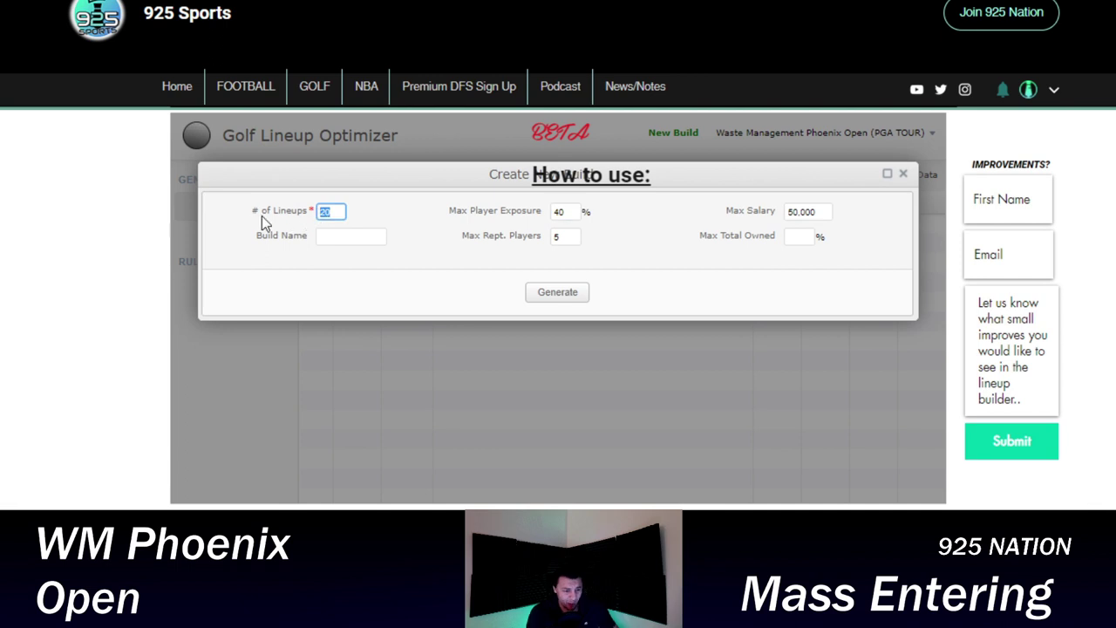
pyautogui.write('100')
pyautogui.click(568, 300)
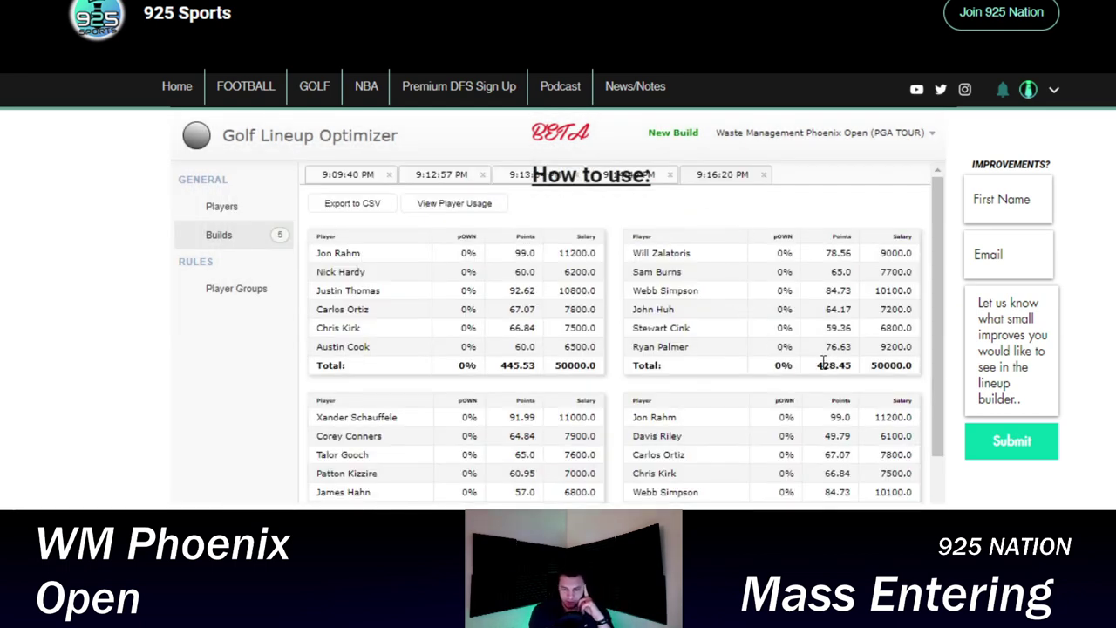
# - Scroll through the fifth build's generated lineups
pyautogui.scroll(-5, 861, 409)
pyautogui.scroll(-10, 861, 408)
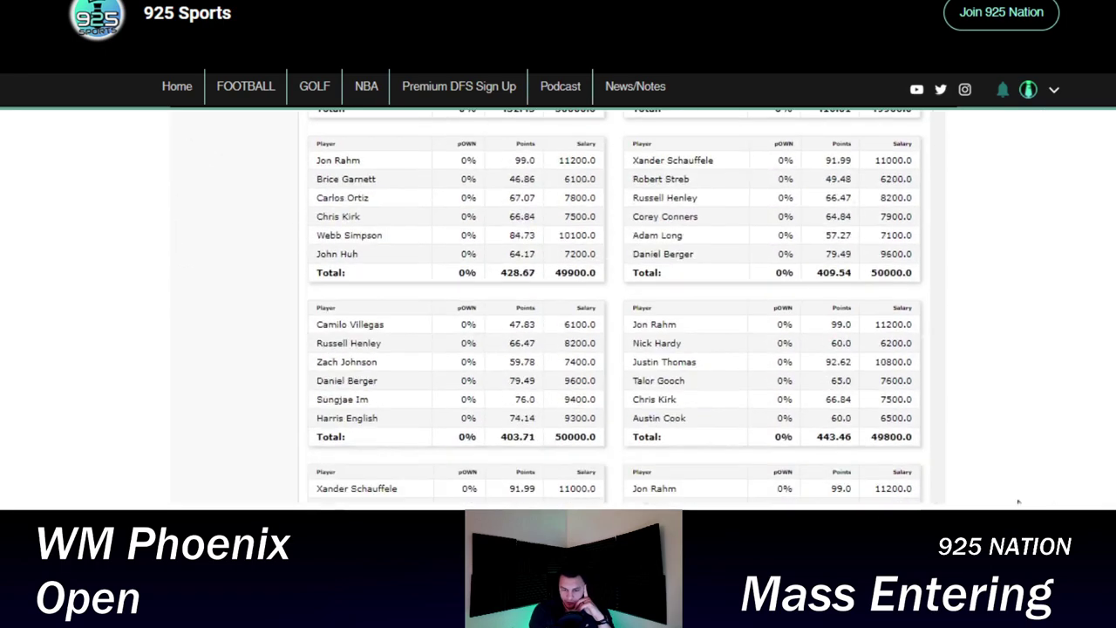
pyautogui.scroll(-10, 942, 454)
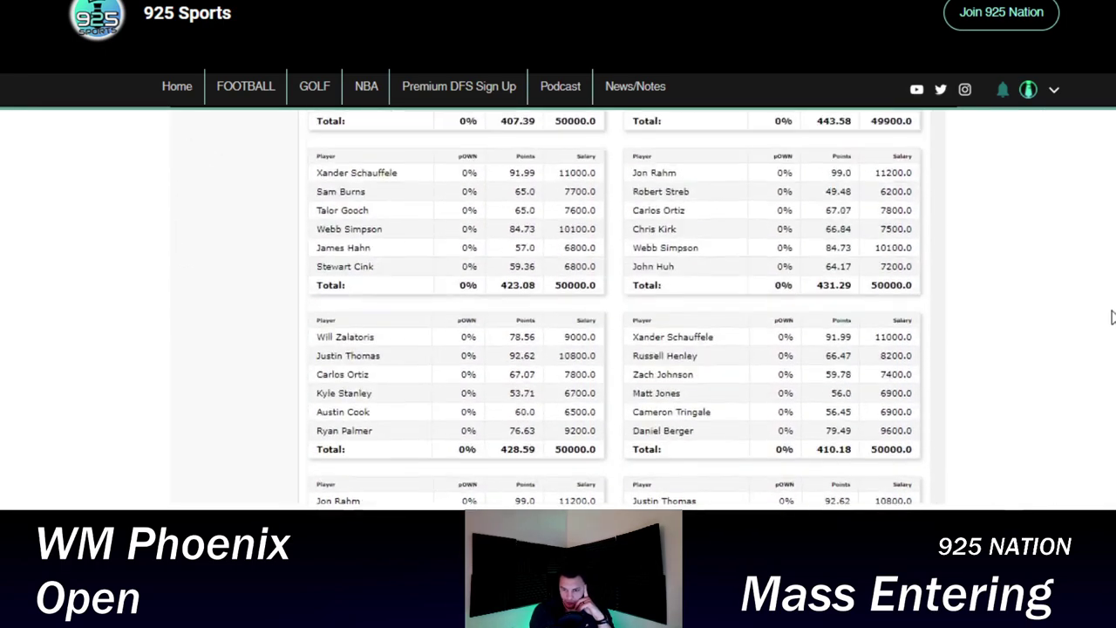
pyautogui.scroll(15, 748, 341)
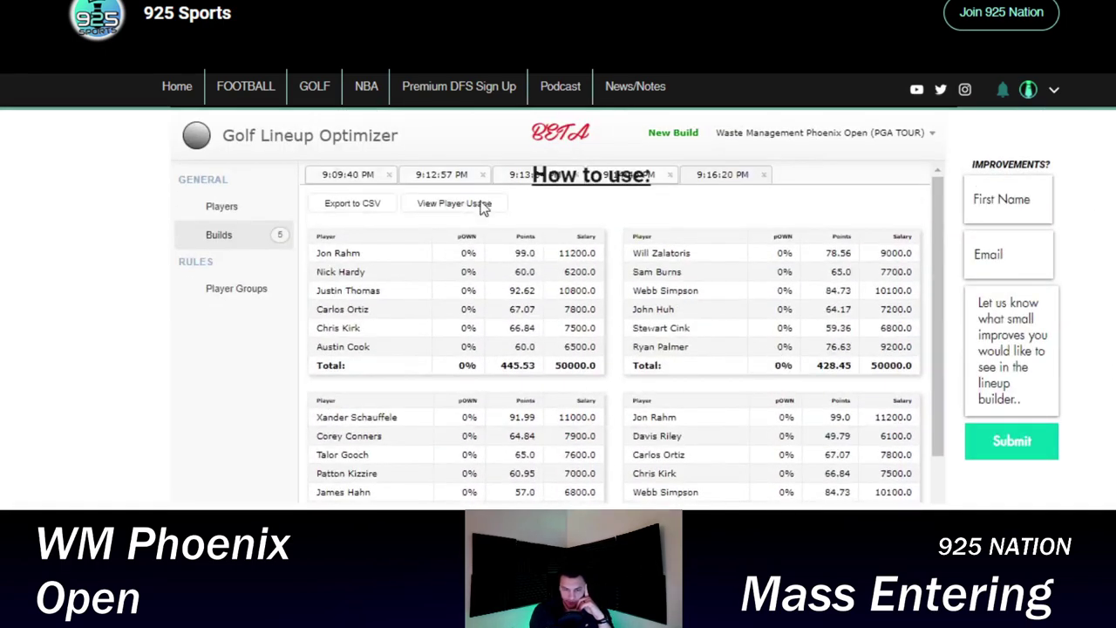
# - Show the player usage report, review each player's exposure against the caps, and return to the top
pyautogui.click(484, 205)
pyautogui.scroll(3, 631, 369)
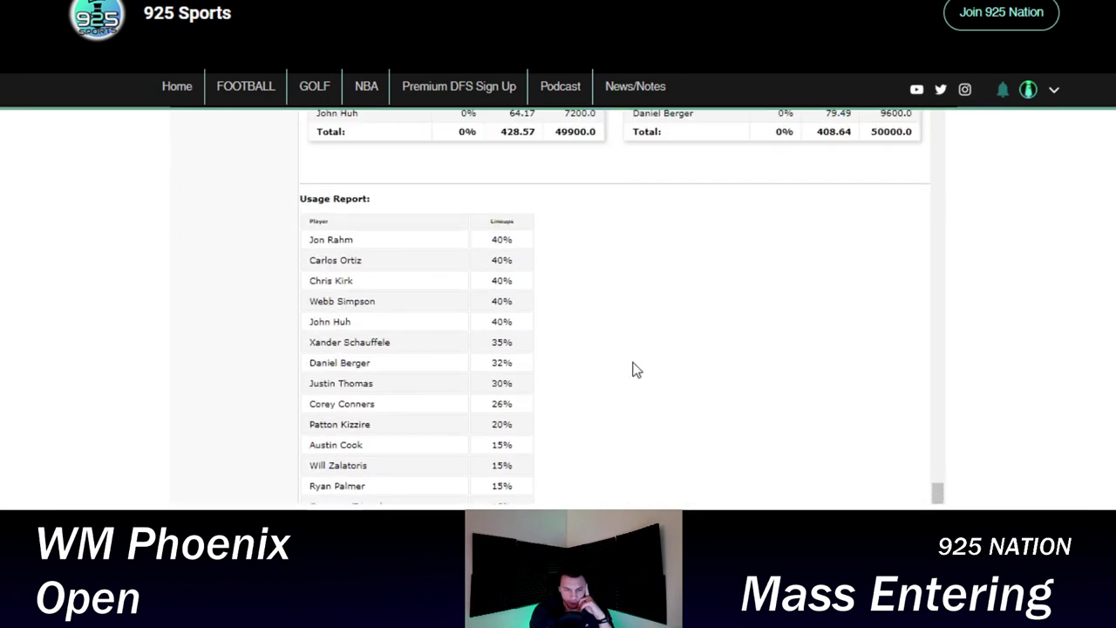
pyautogui.scroll(-1, 645, 371)
pyautogui.scroll(-1, 661, 372)
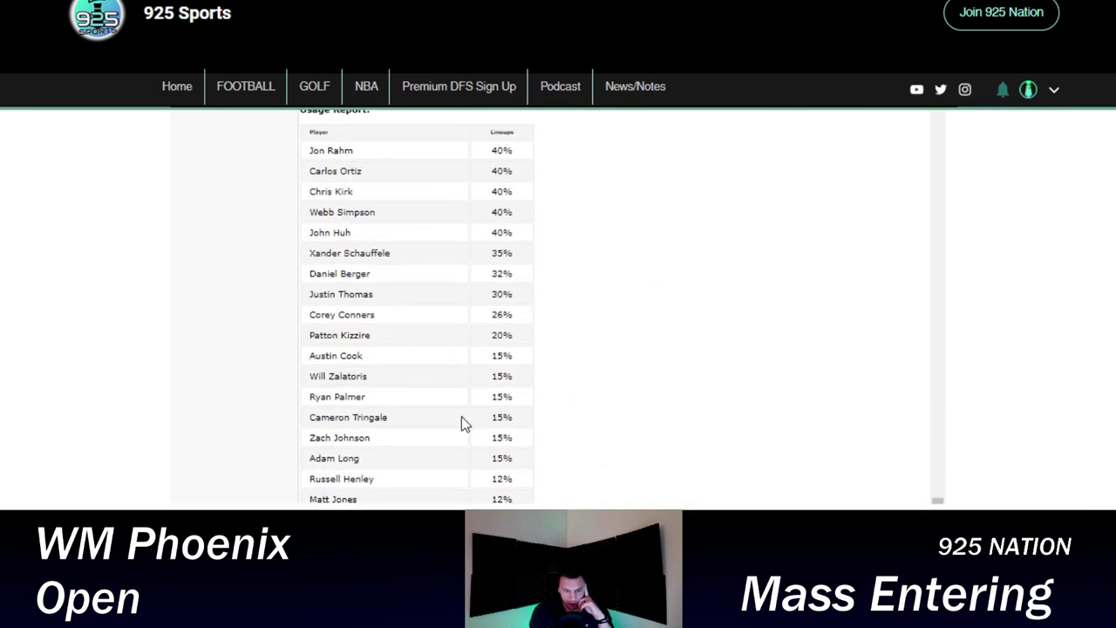
pyautogui.scroll(2, 521, 445)
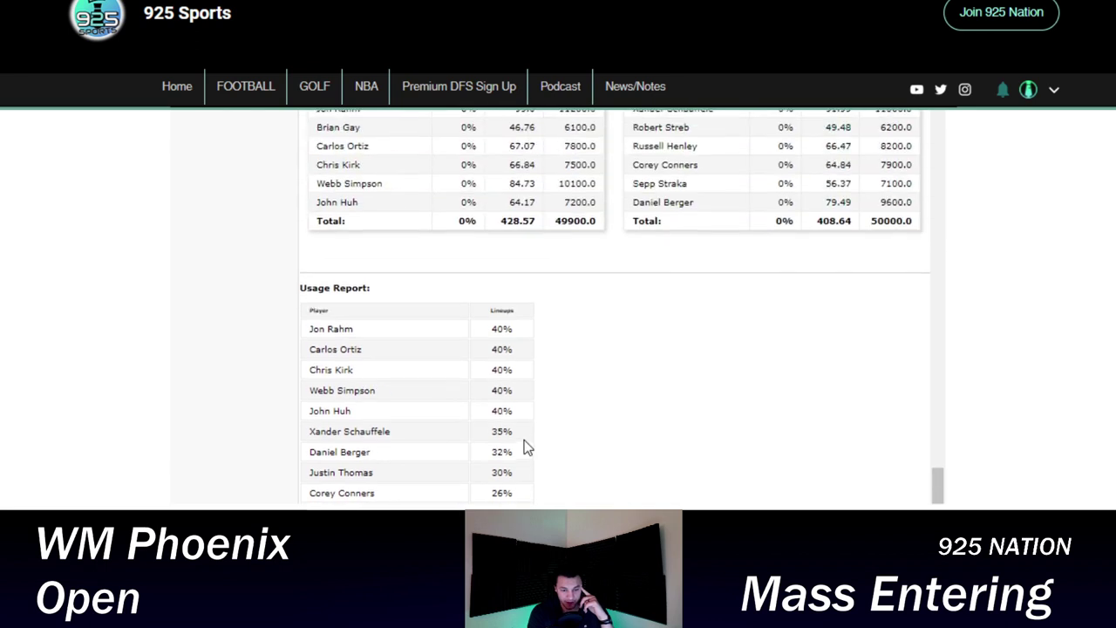
pyautogui.scroll(-2, 529, 447)
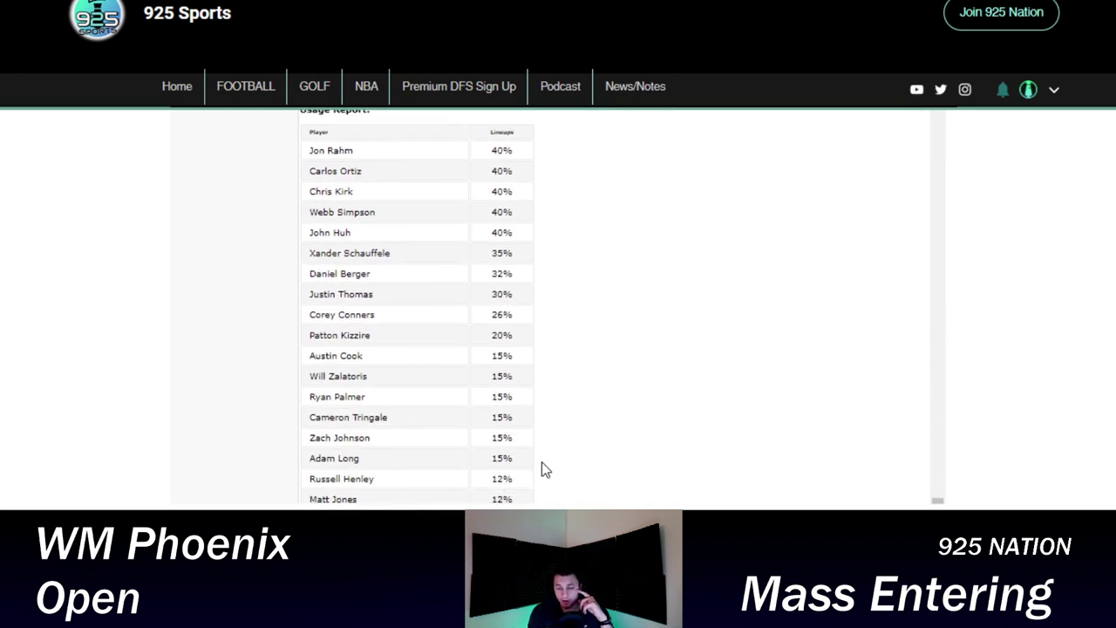
pyautogui.scroll(-3, 542, 465)
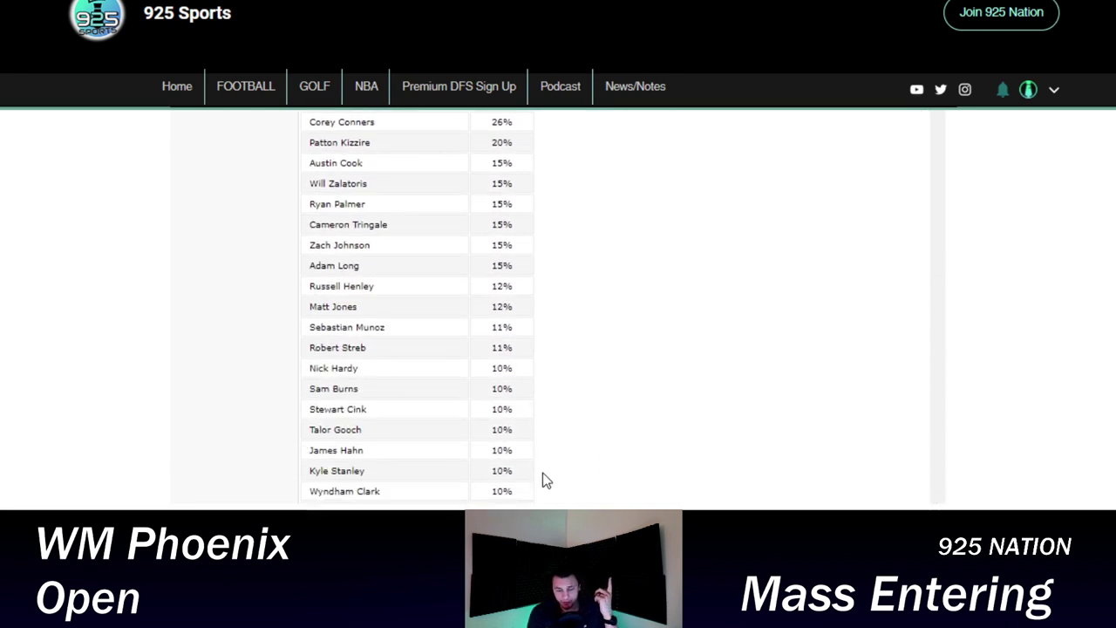
pyautogui.scroll(-2, 543, 475)
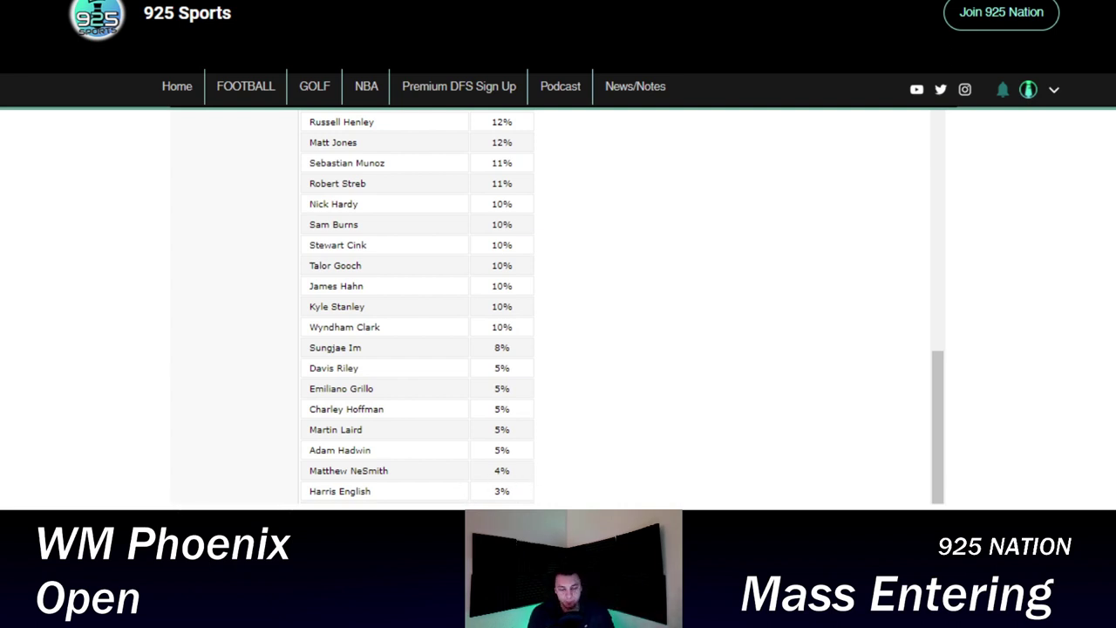
pyautogui.scroll(1, 549, 306)
pyautogui.scroll(1, 418, 311)
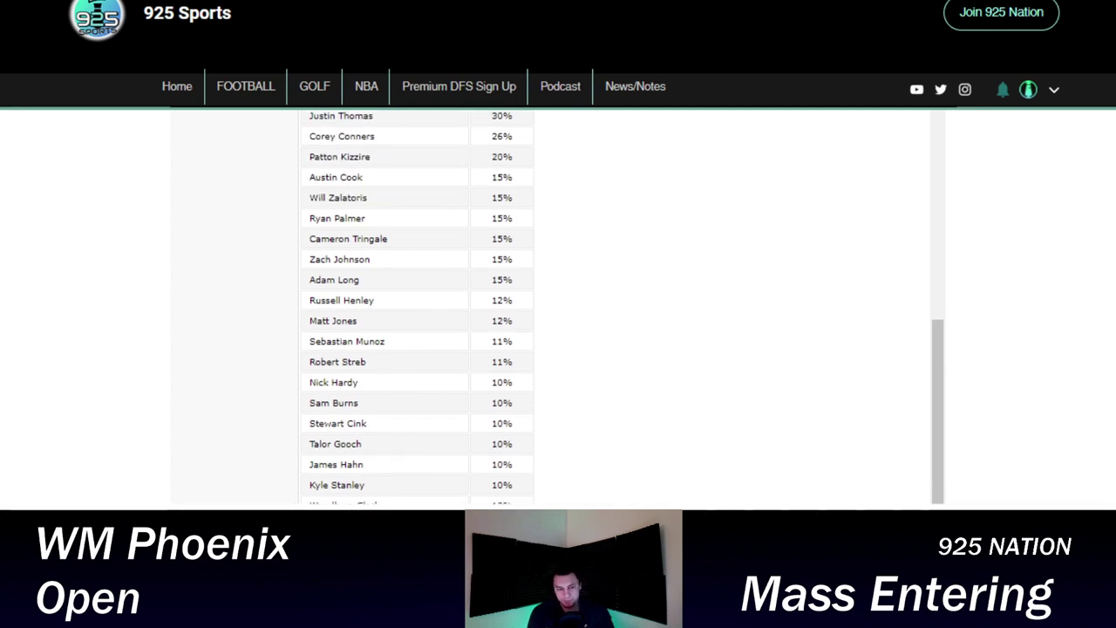
pyautogui.scroll(1, 418, 306)
pyautogui.scroll(4, 615, 305)
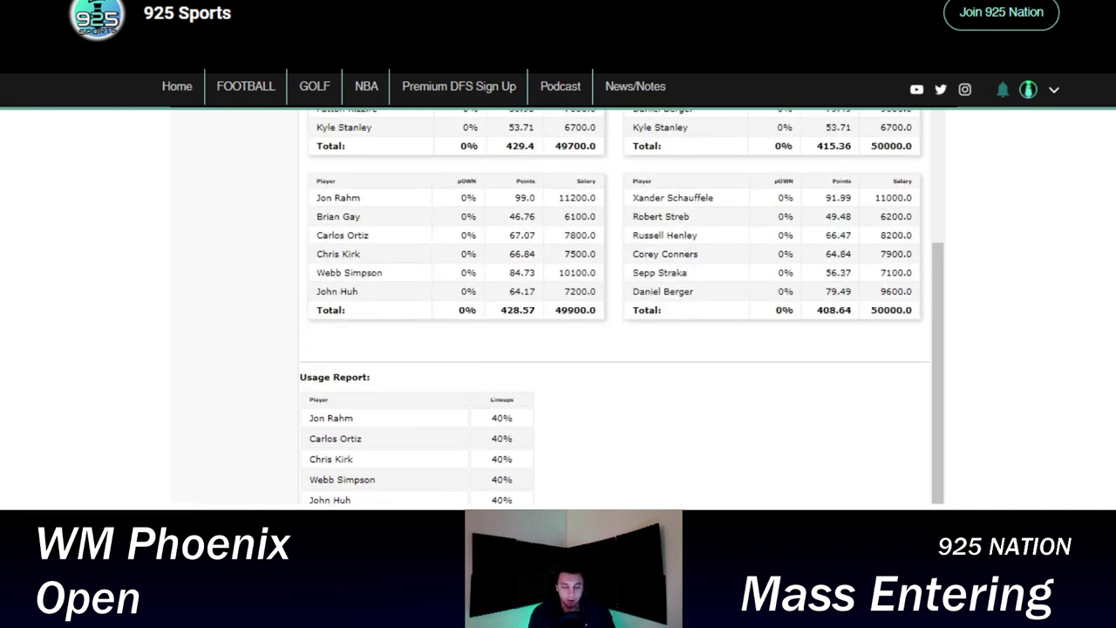
pyautogui.scroll(2, 615, 305)
pyautogui.scroll(15, 615, 305)
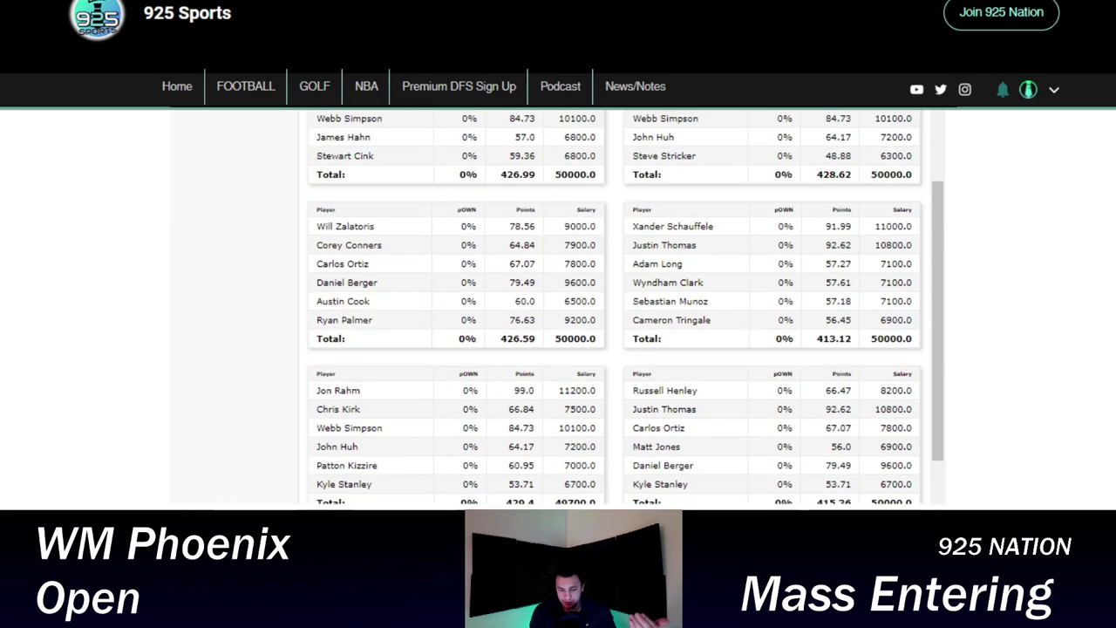
pyautogui.scroll(10, 615, 305)
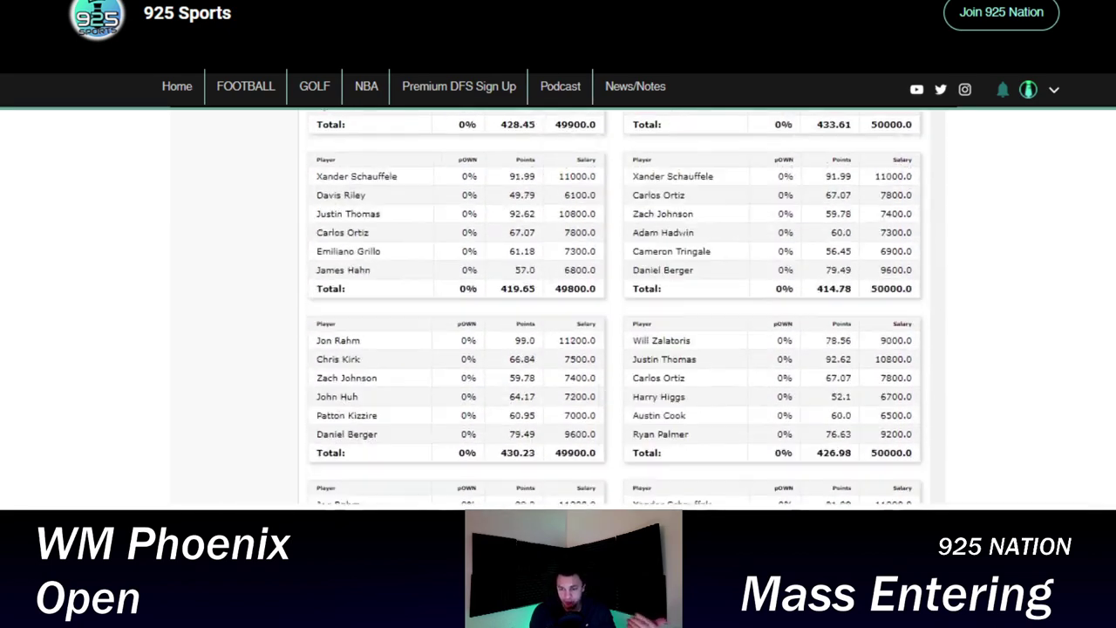
pyautogui.scroll(10, 615, 305)
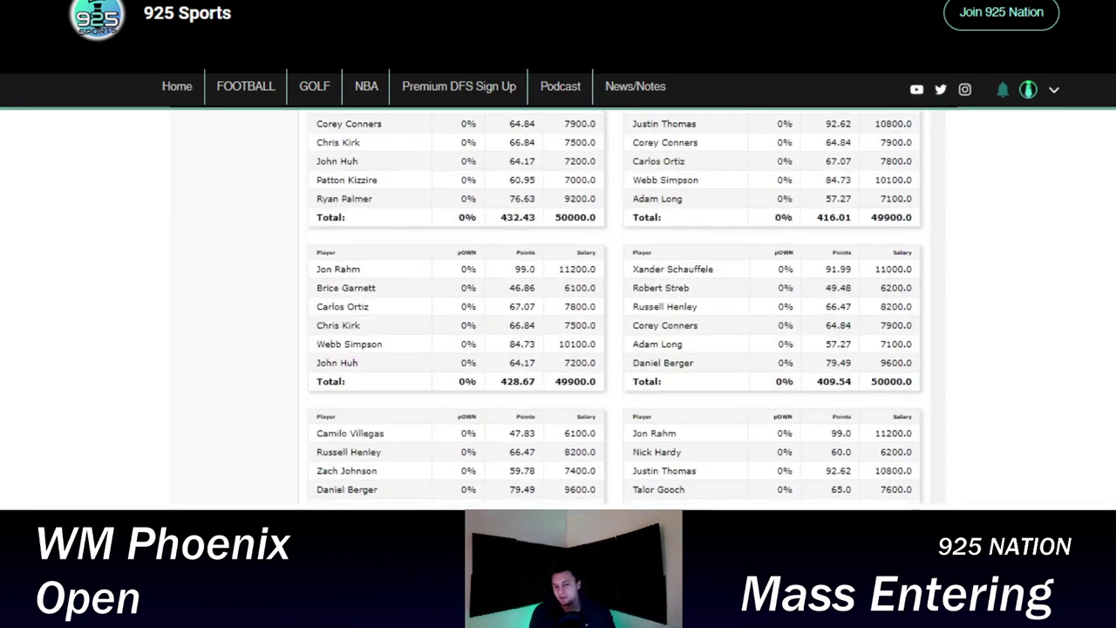
pyautogui.scroll(10, 615, 305)
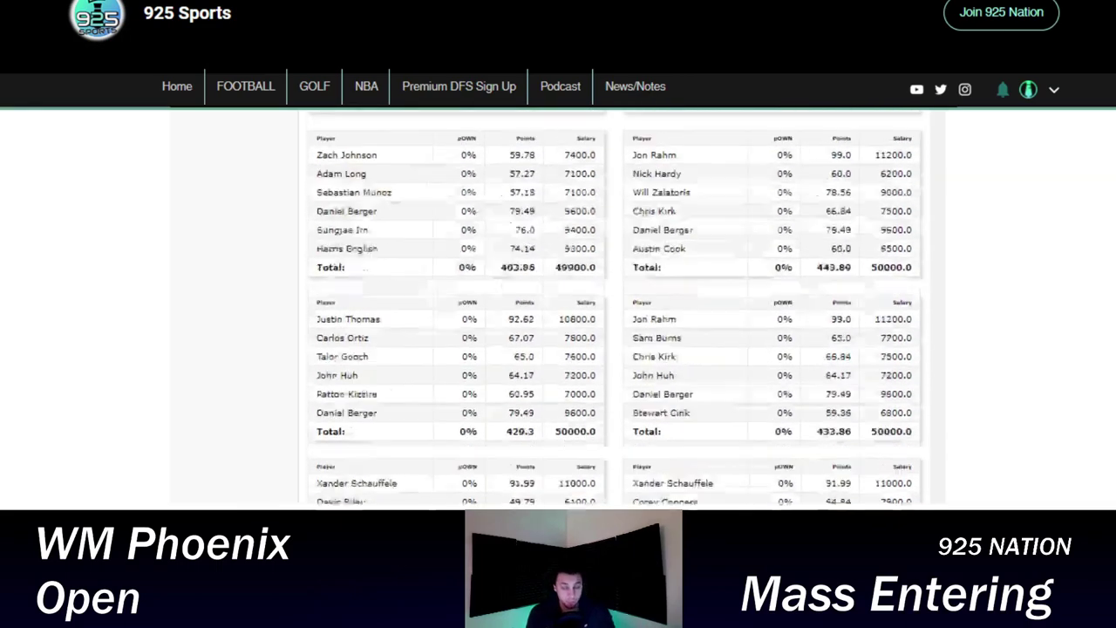
pyautogui.scroll(5, 564, 396)
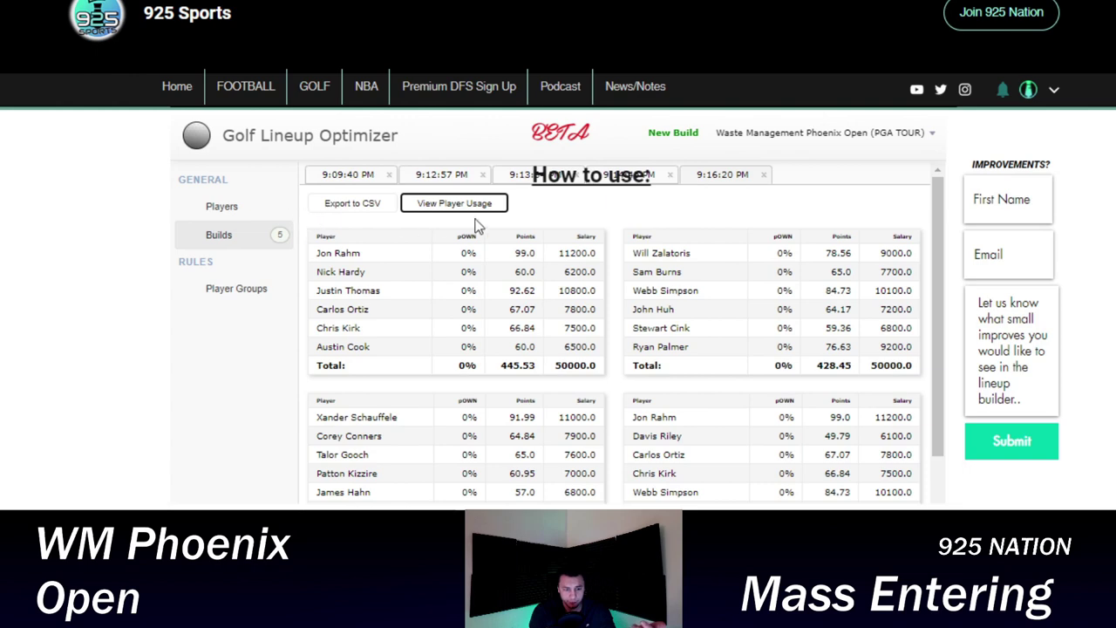
# - Generate a new build of 150 lineups with Max Player Exposure set to 45
pyautogui.click(682, 134)
pyautogui.doubleClick(564, 212)
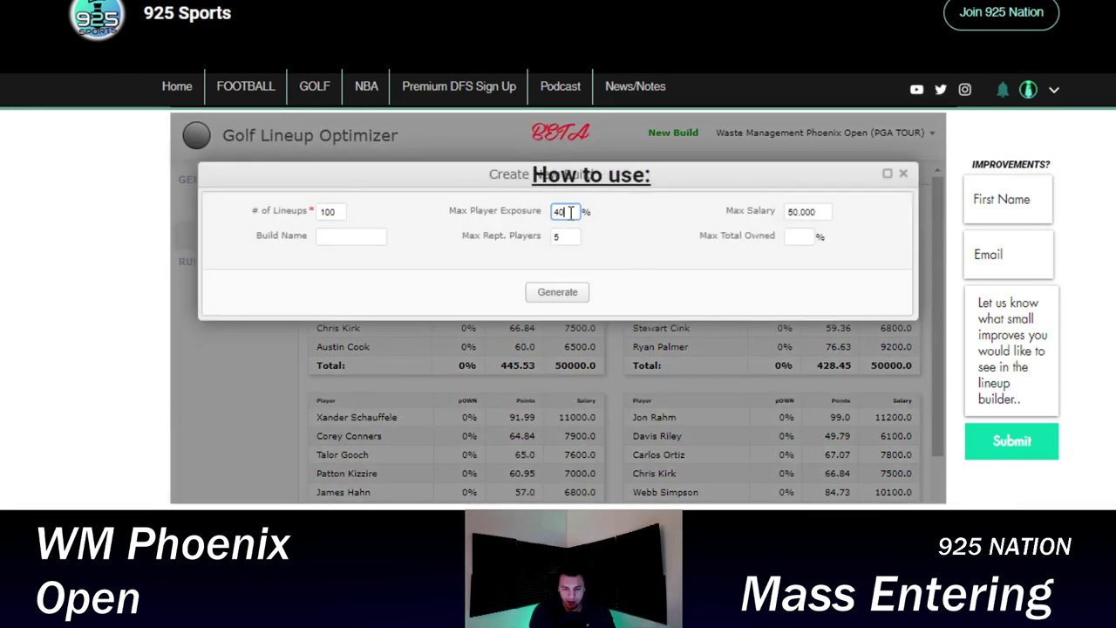
pyautogui.write('45')
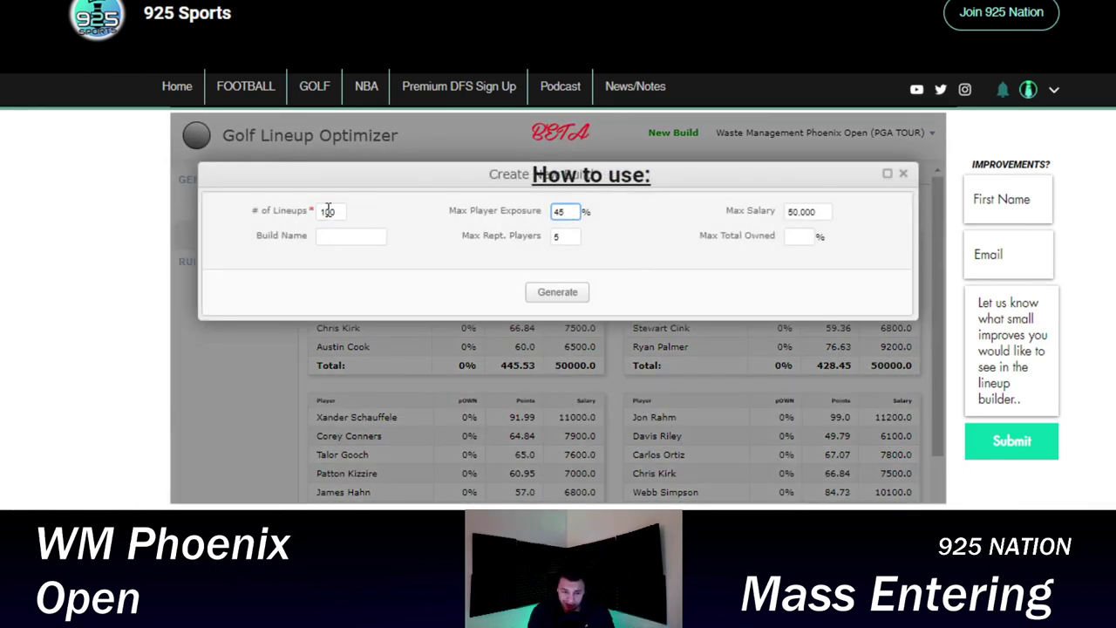
pyautogui.click(330, 212)
pyautogui.press('BackSpace')
pyautogui.press('BackSpace')
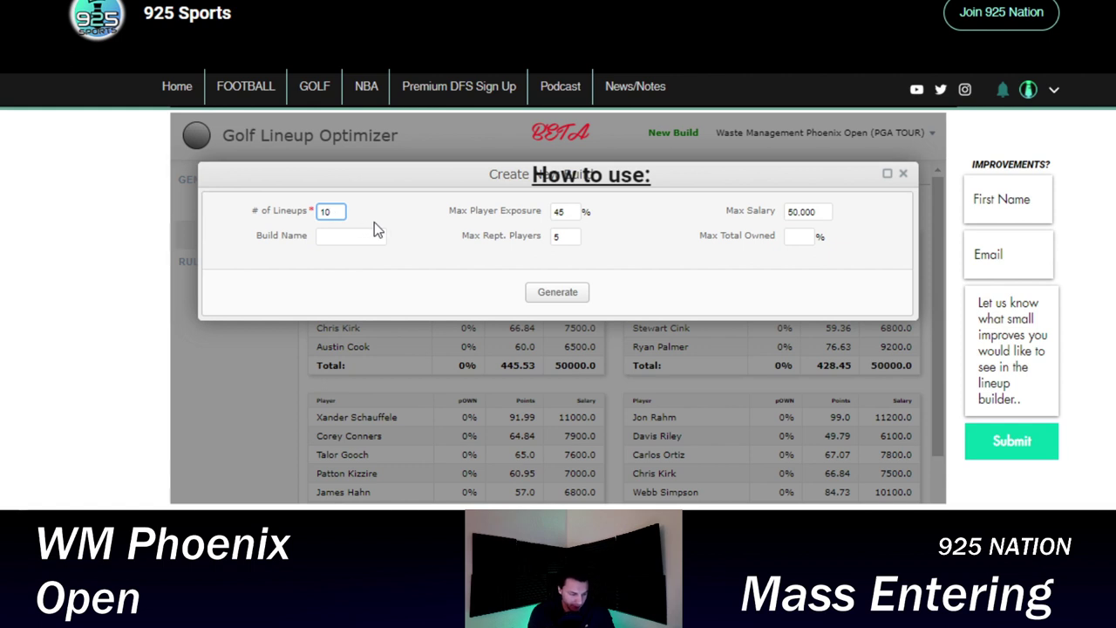
pyautogui.write('50')
pyautogui.click(562, 292)
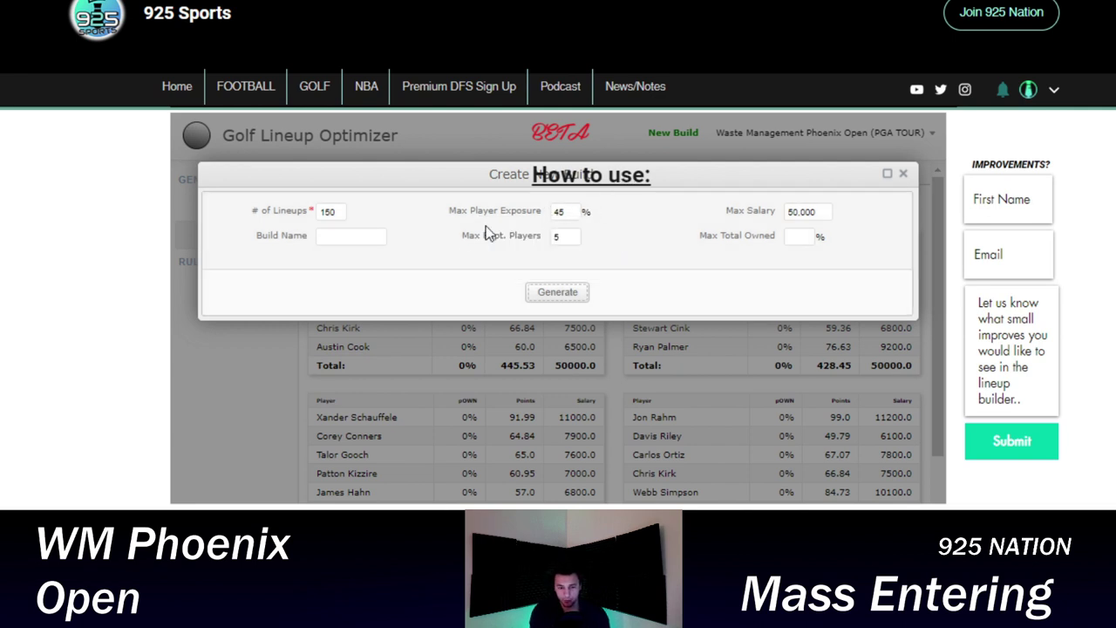
# - Lower Max Player Exposure from 45 to 40 and regenerate the 150-lineup build
pyautogui.click(565, 211)
pyautogui.press('BackSpace')
pyautogui.write('0')
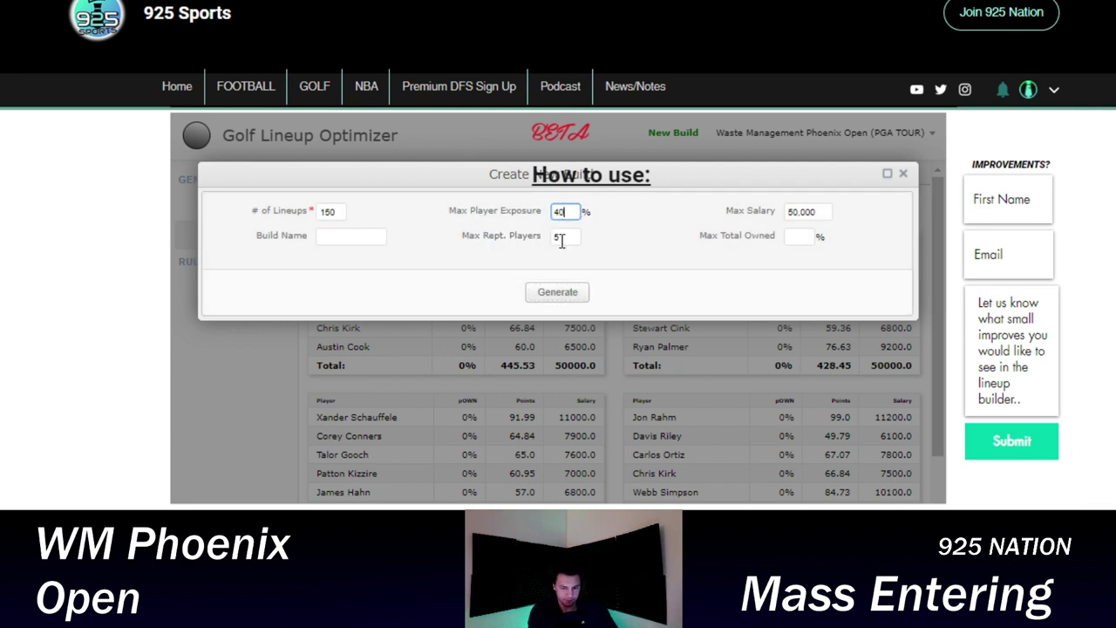
pyautogui.click(573, 291)
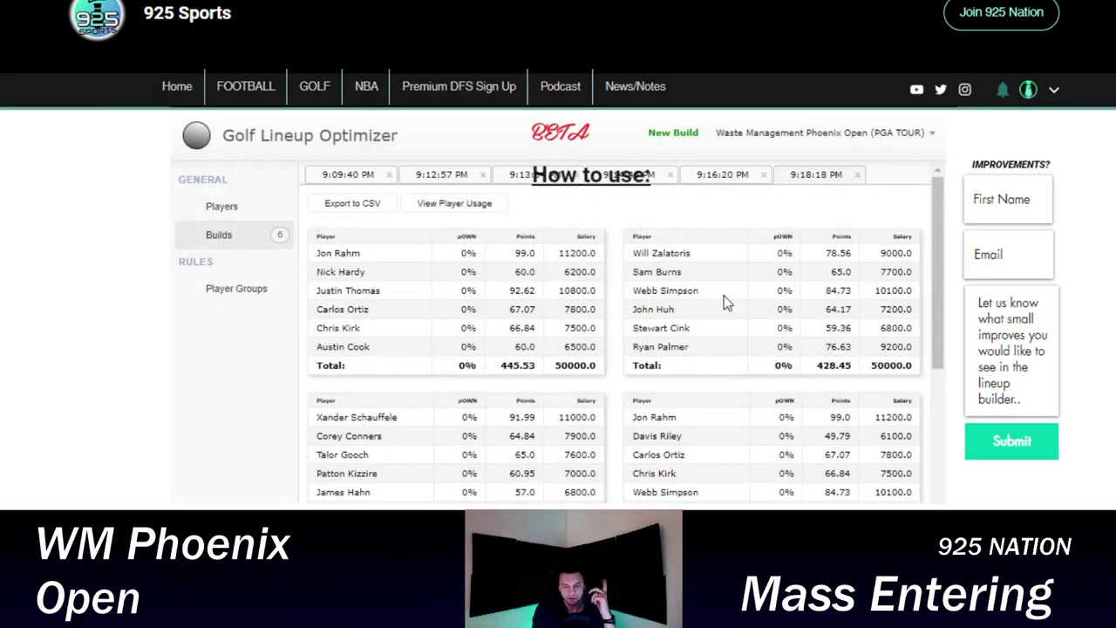
pyautogui.scroll(-10, 724, 296)
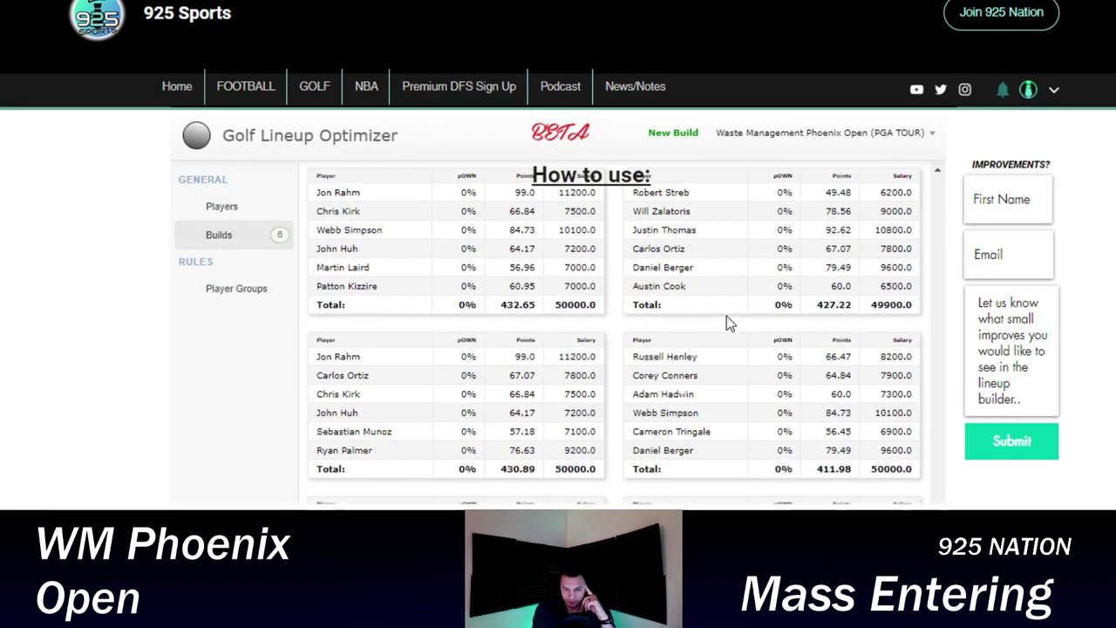
pyautogui.scroll(-10, 726, 323)
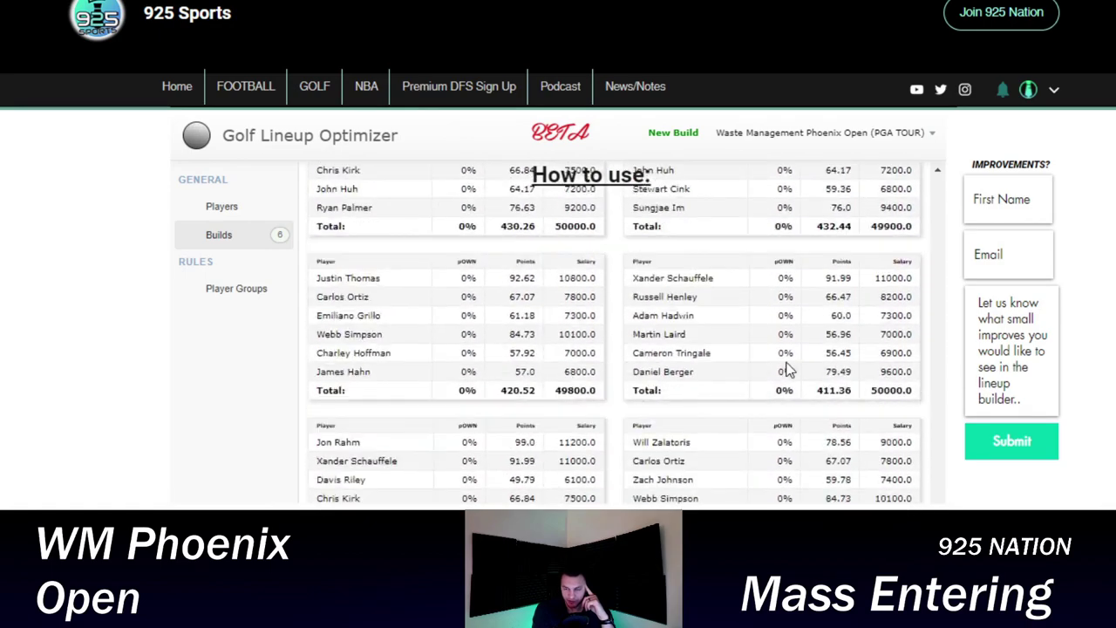
pyautogui.scroll(-10, 788, 370)
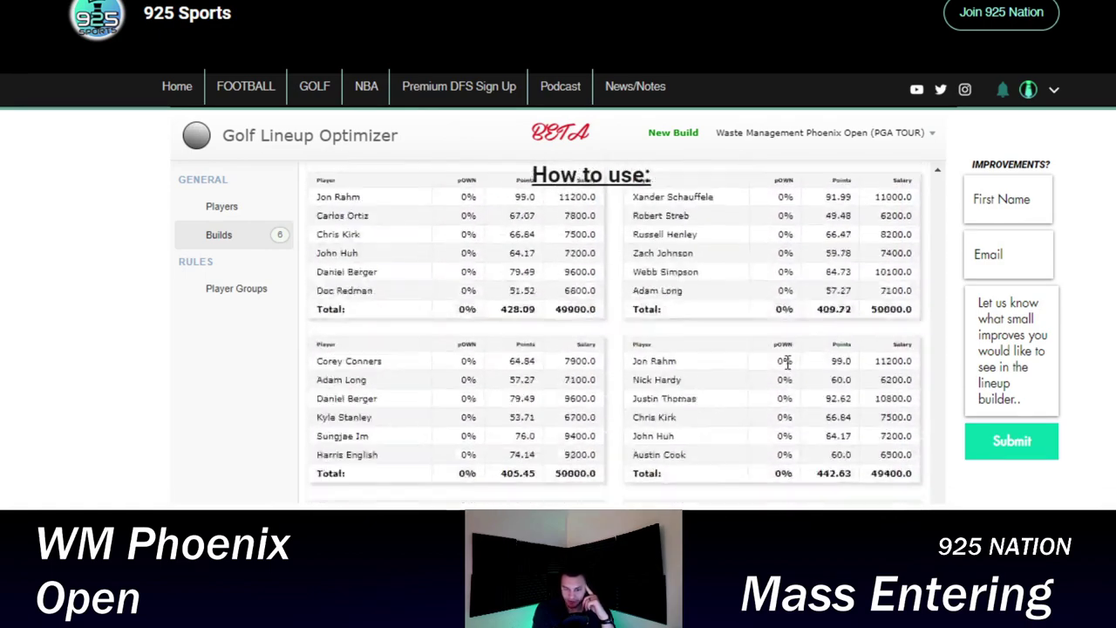
pyautogui.scroll(-3, 788, 361)
pyautogui.scroll(-10, 787, 361)
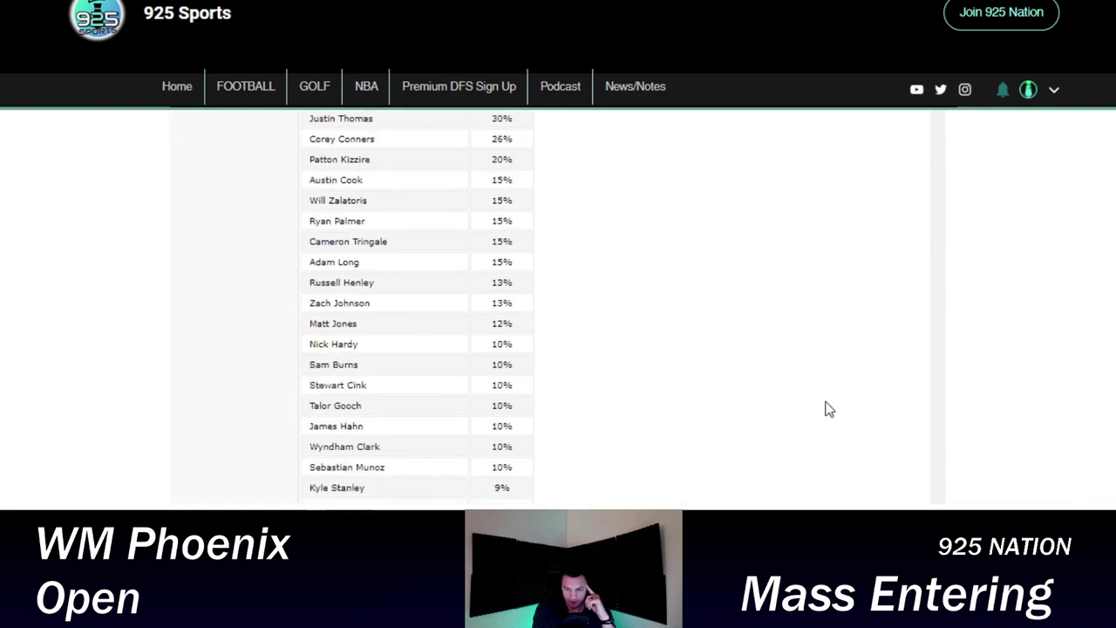
pyautogui.scroll(5, 825, 407)
pyautogui.scroll(-2, 825, 407)
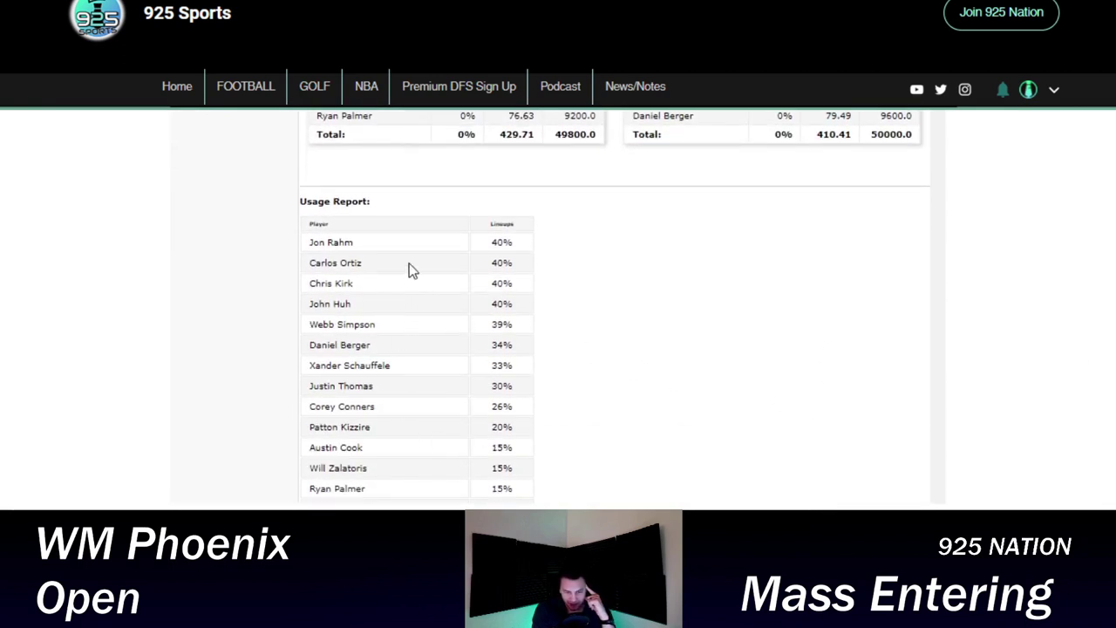
pyautogui.scroll(-1, 426, 352)
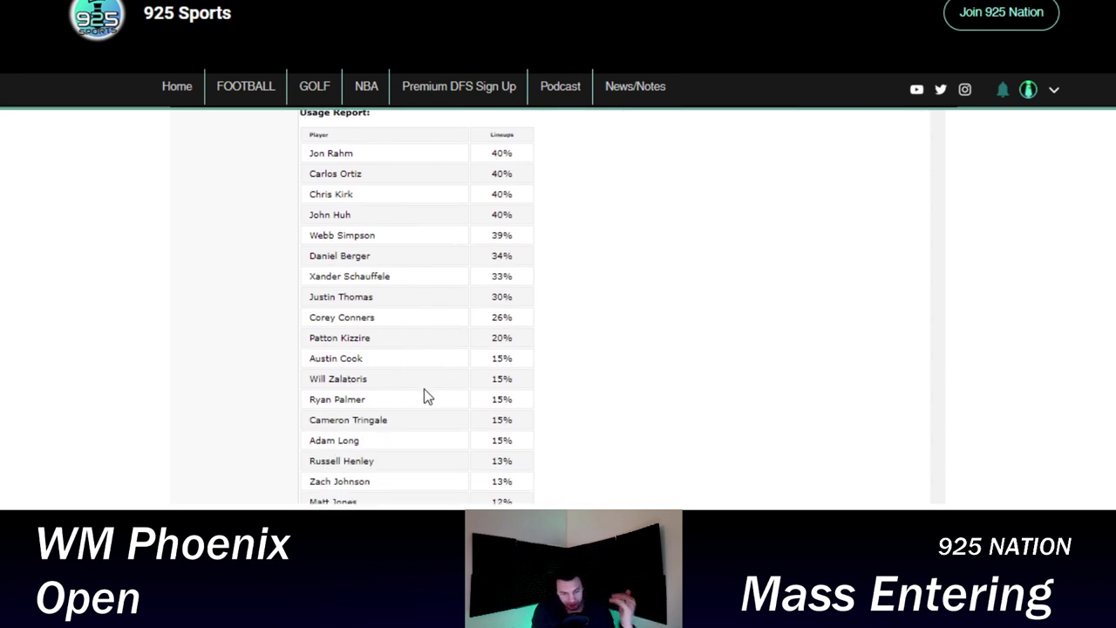
pyautogui.scroll(-1, 428, 407)
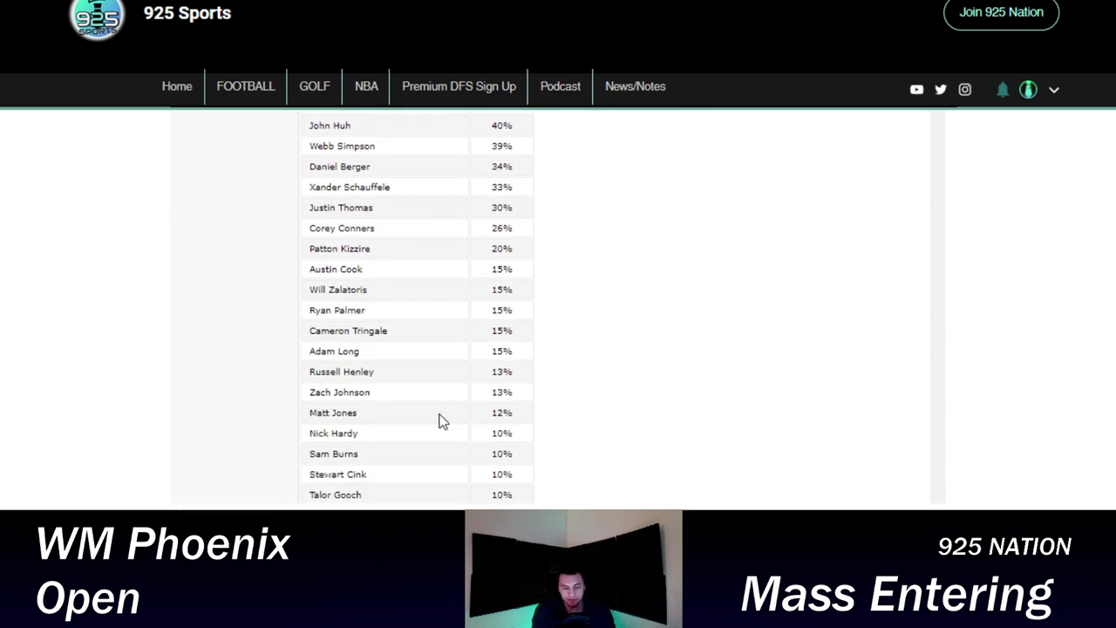
pyautogui.scroll(-10, 588, 464)
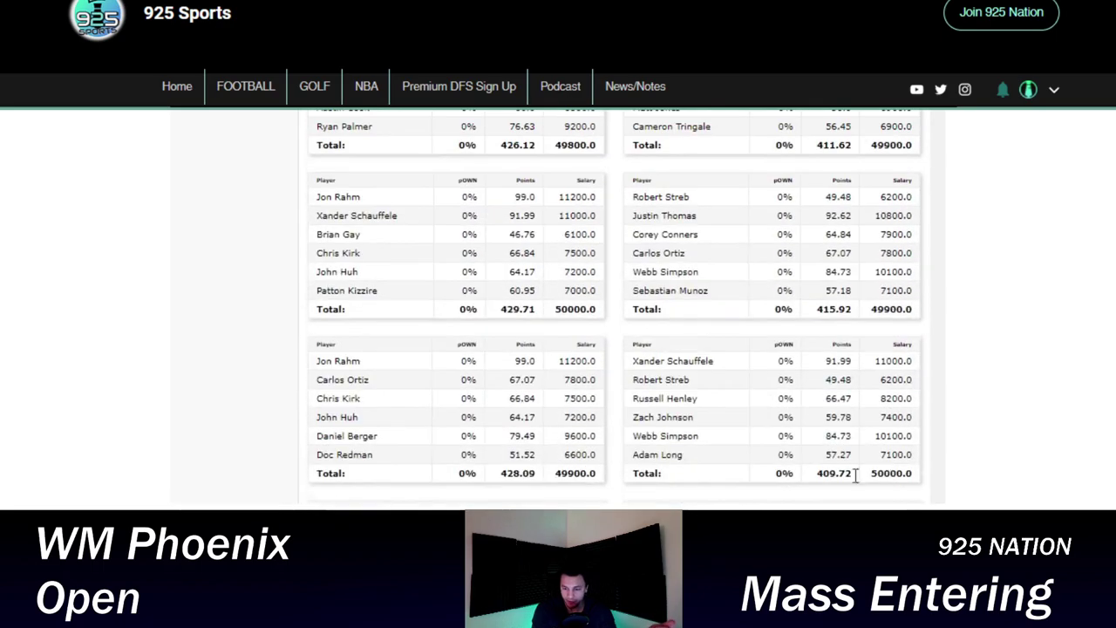
pyautogui.scroll(10, 923, 195)
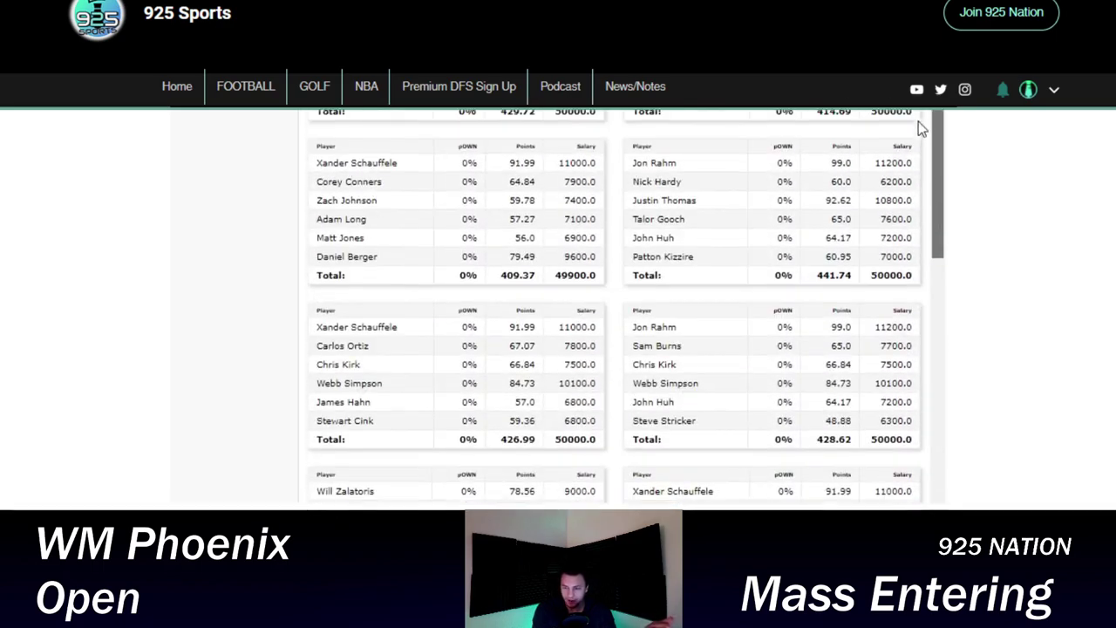
pyautogui.scroll(8, 757, 311)
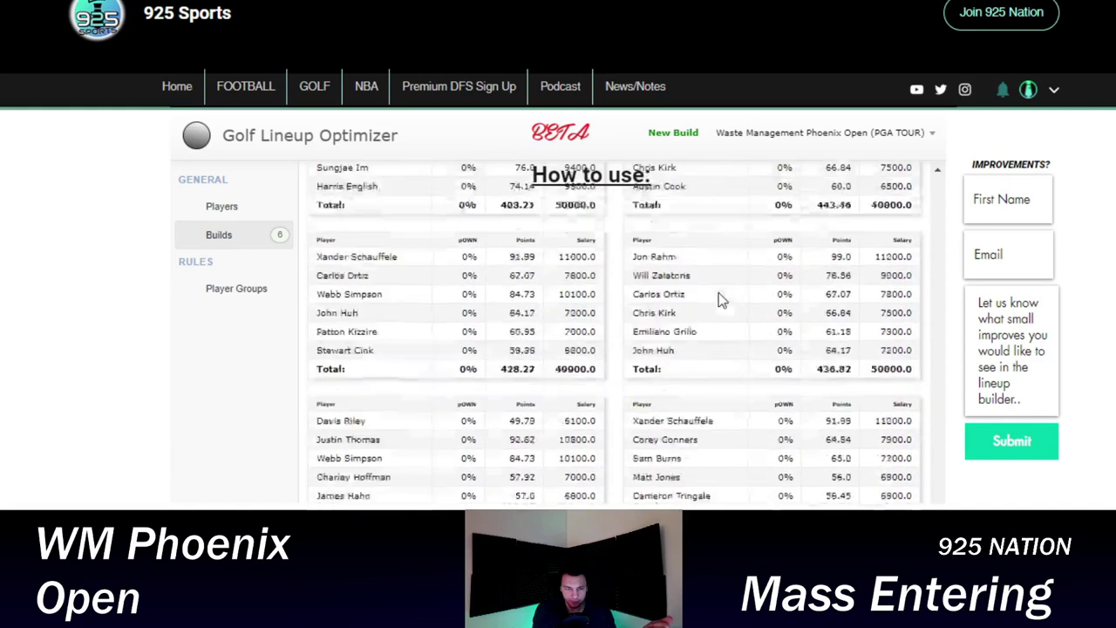
# - Generate a new build of 20 lineups with Max Player Exposure at 50
pyautogui.click(682, 132)
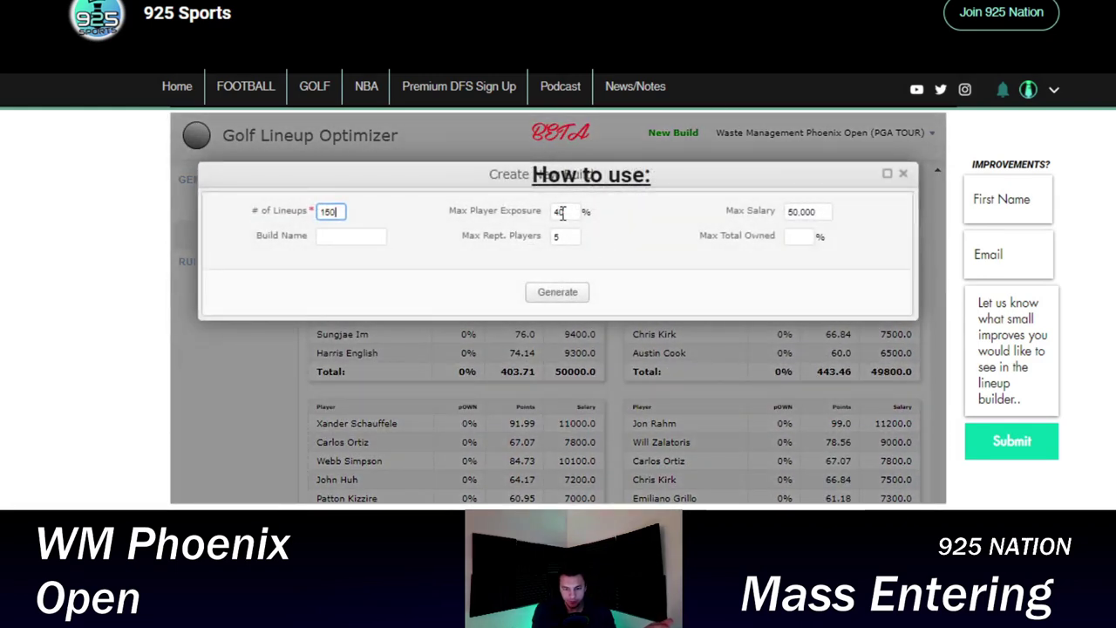
pyautogui.press('BackSpace')
pyautogui.press('BackSpace')
pyautogui.press('BackSpace')
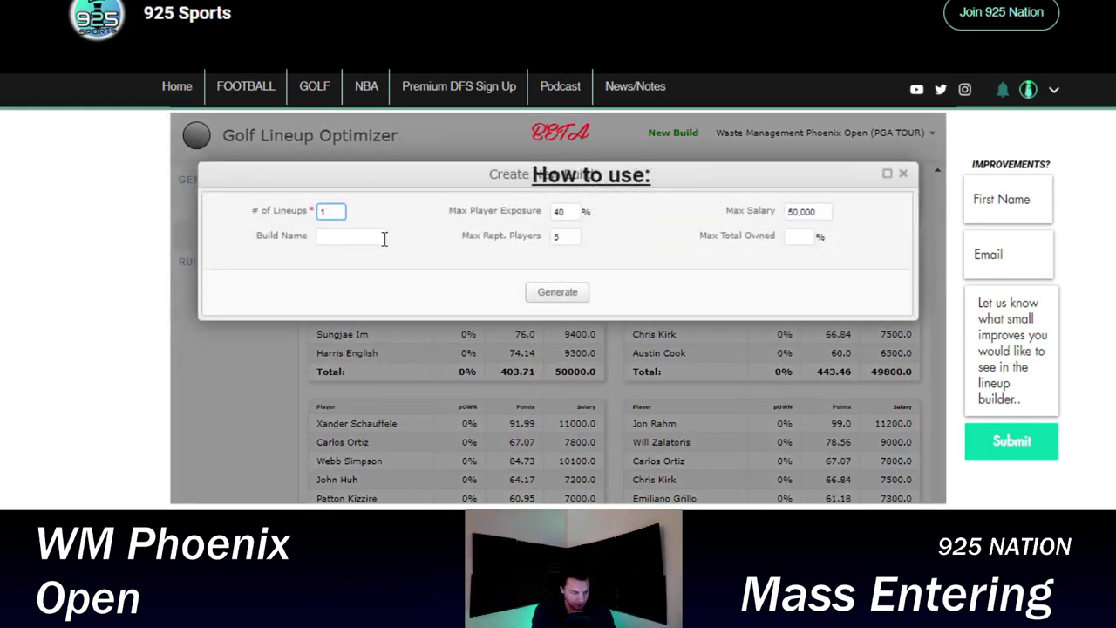
pyautogui.write('20')
pyautogui.doubleClick(565, 211)
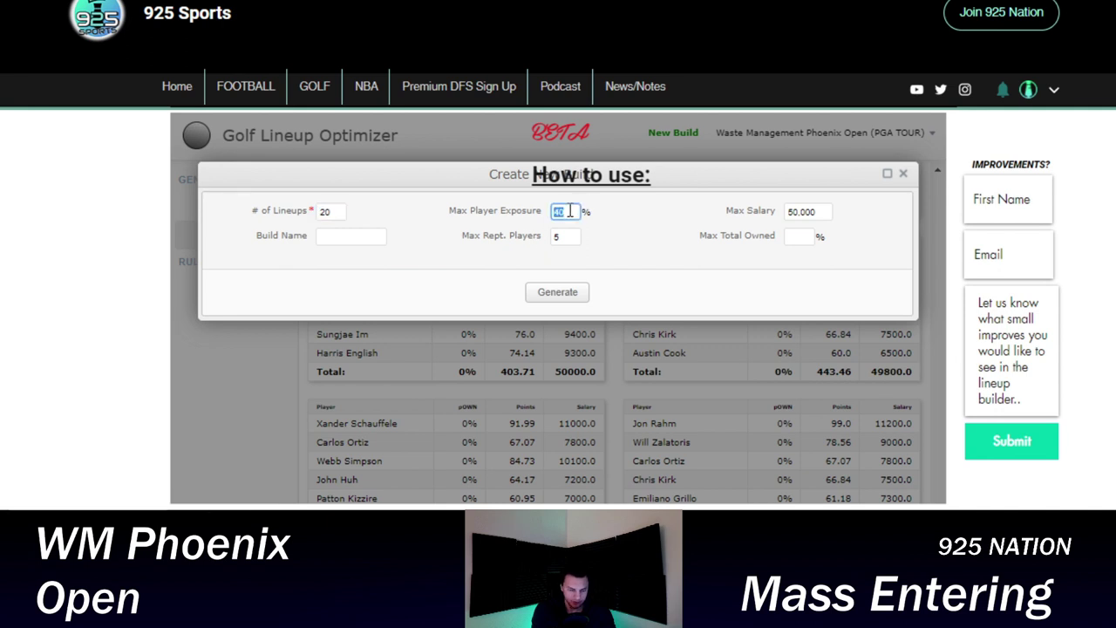
pyautogui.write('50')
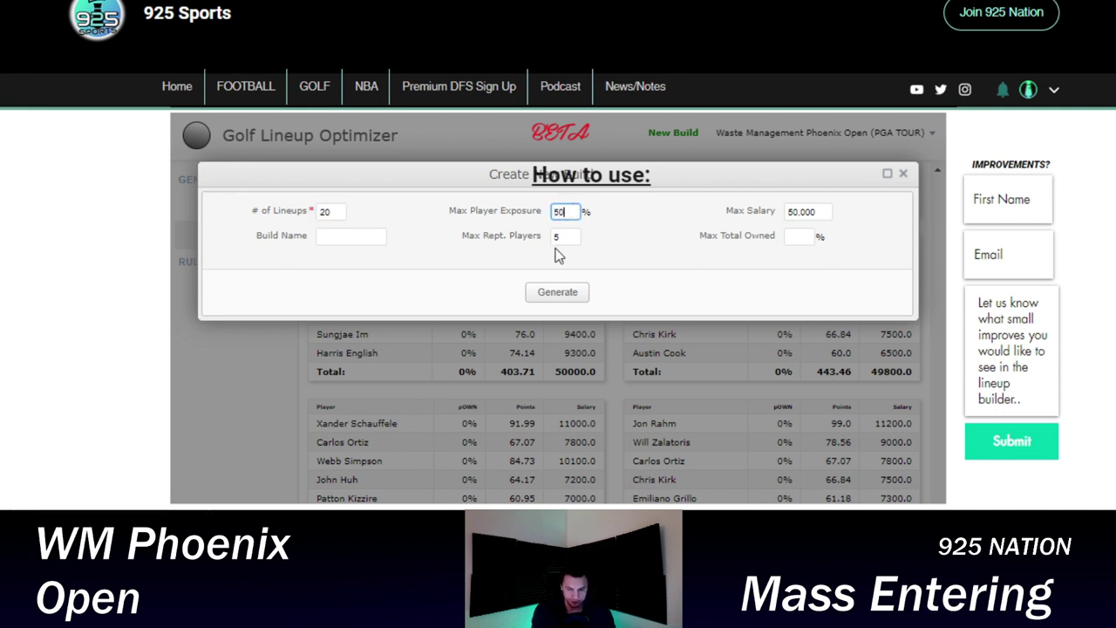
pyautogui.click(561, 293)
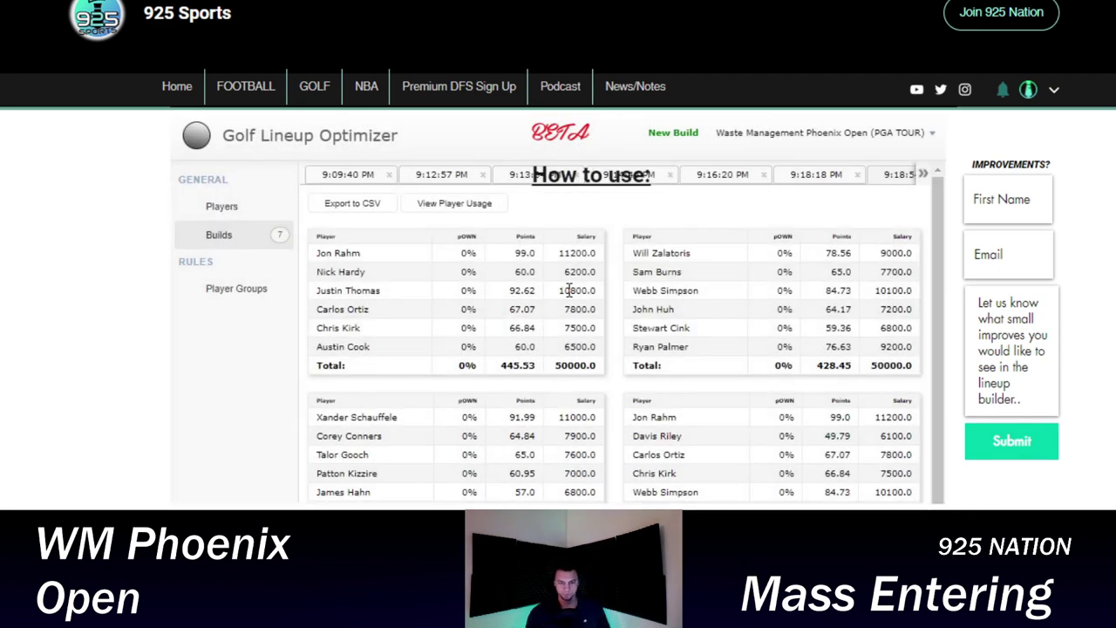
# - Show the 20-lineup build's player usage report and scroll through the exposures
pyautogui.click(472, 213)
pyautogui.scroll(5, 540, 272)
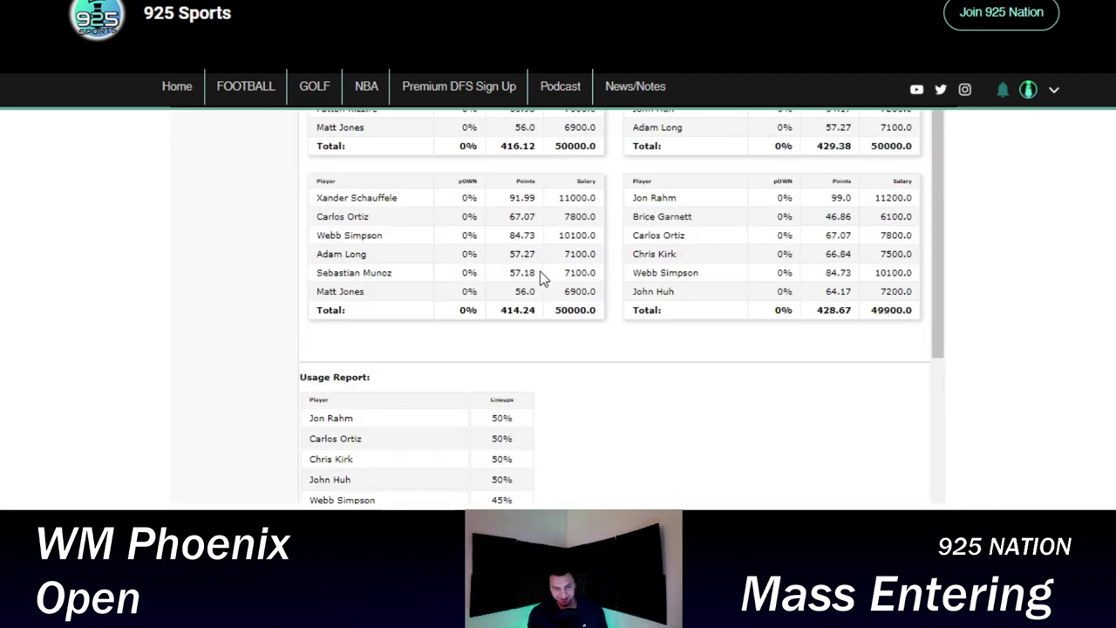
pyautogui.scroll(-1, 635, 397)
pyautogui.scroll(-1, 610, 393)
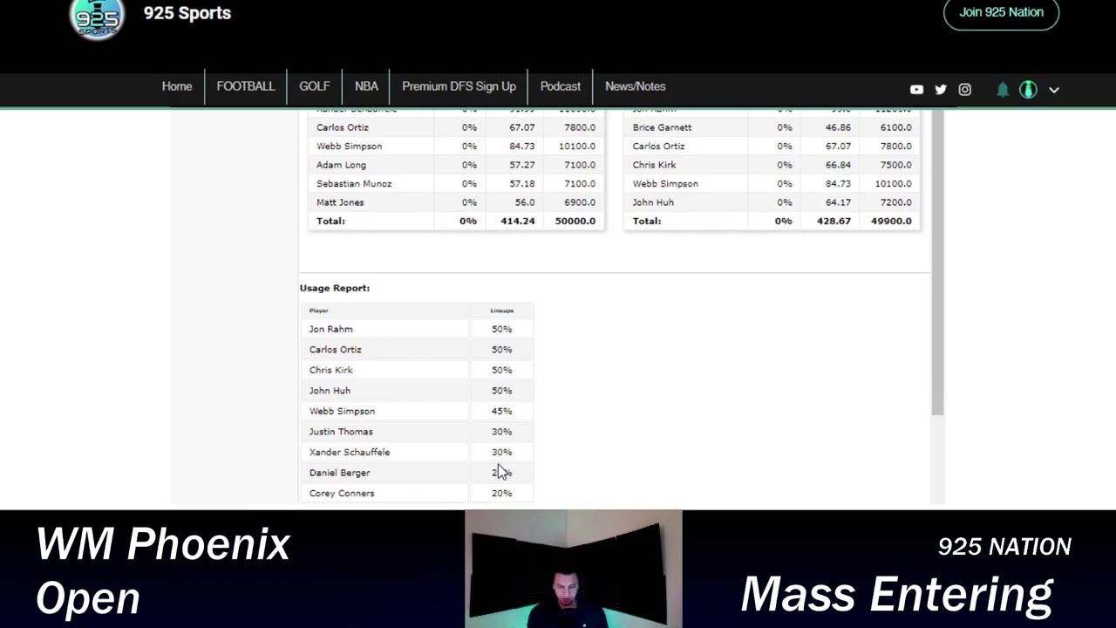
pyautogui.scroll(10, 499, 436)
# - In the cleared player pool, set Daniel Berger's projection to 83
pyautogui.click(226, 212)
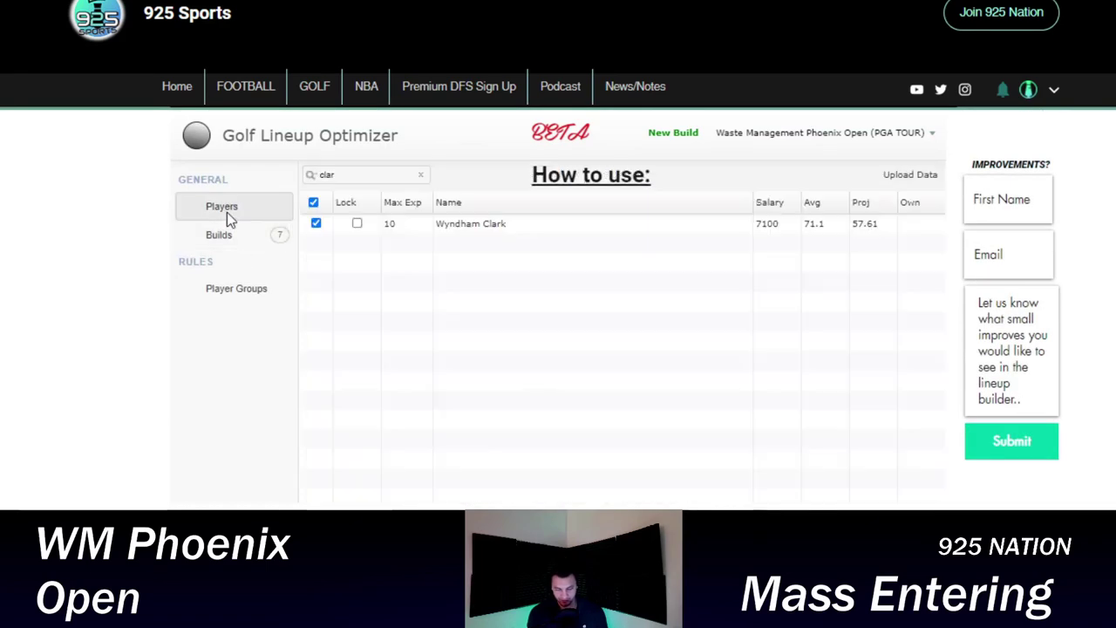
pyautogui.click(420, 175)
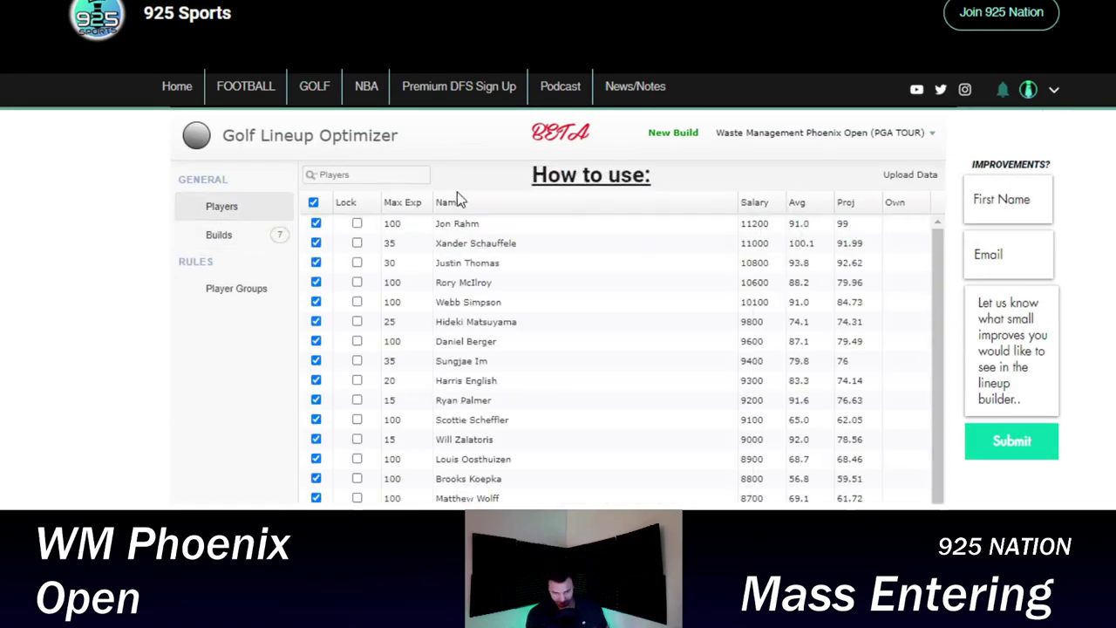
pyautogui.click(855, 341)
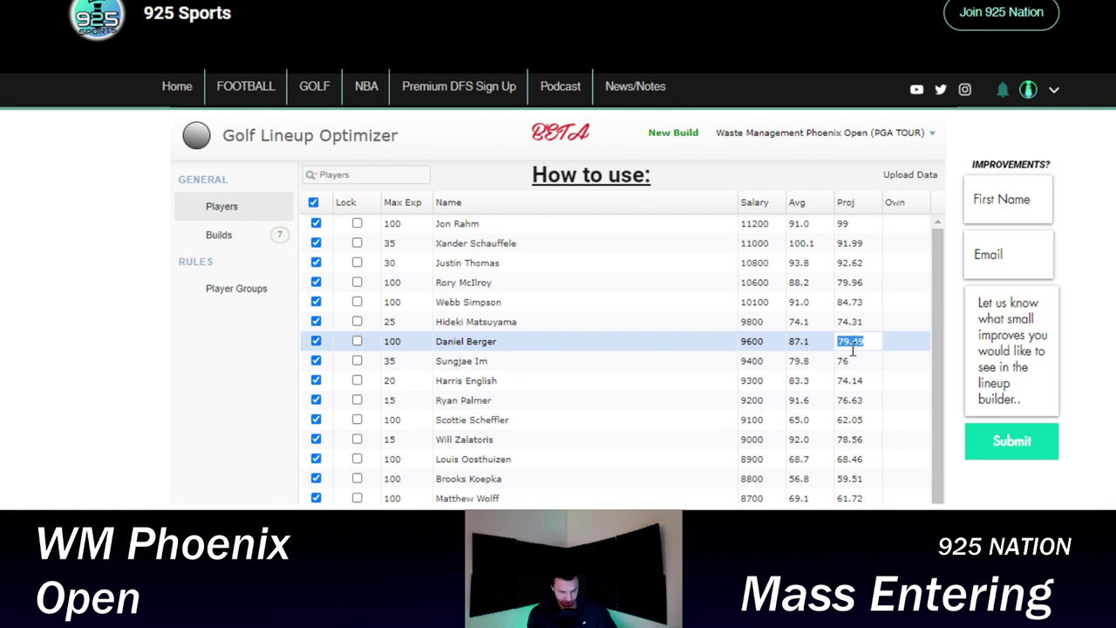
pyautogui.write('83')
# - Generate another 20-lineup build at 50% exposure with the updated projection and review it
pyautogui.click(676, 132)
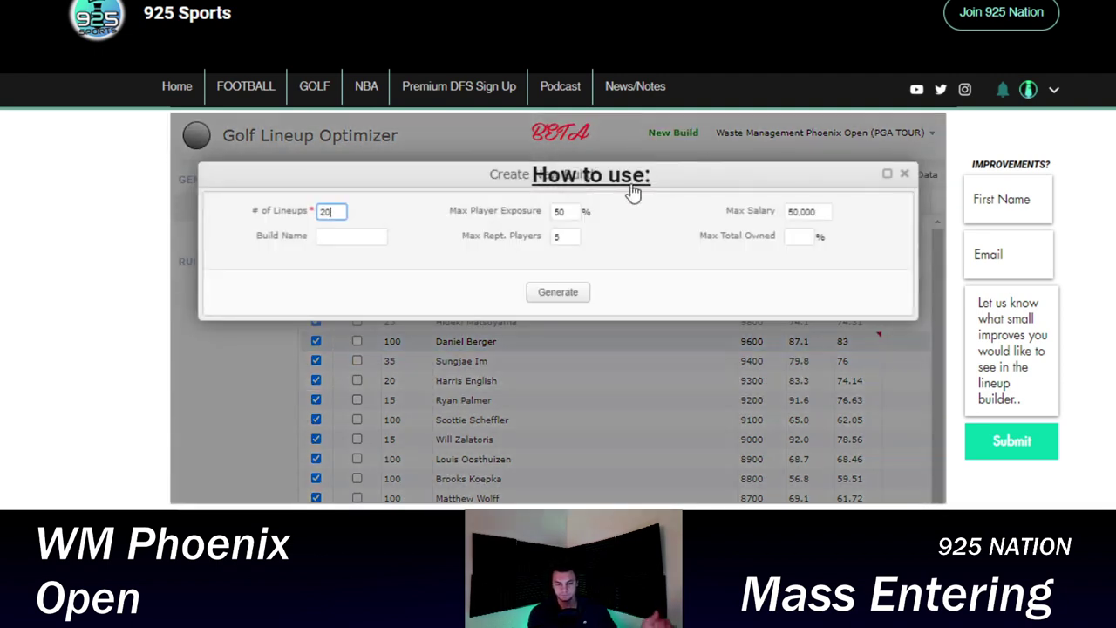
pyautogui.click(575, 288)
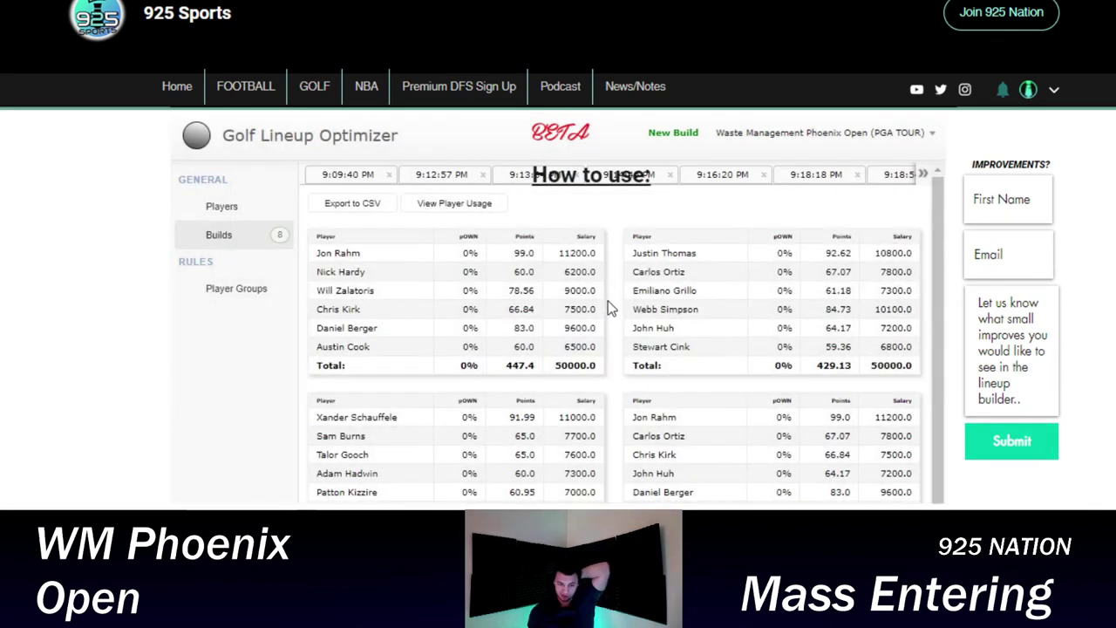
pyautogui.scroll(-15, 608, 302)
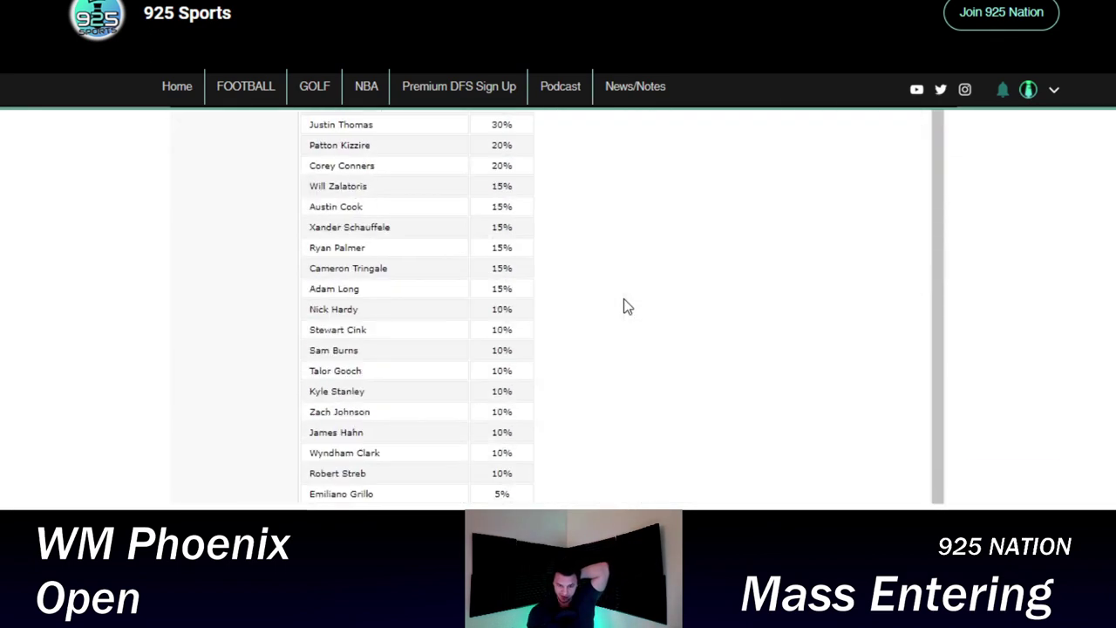
pyautogui.scroll(2, 624, 306)
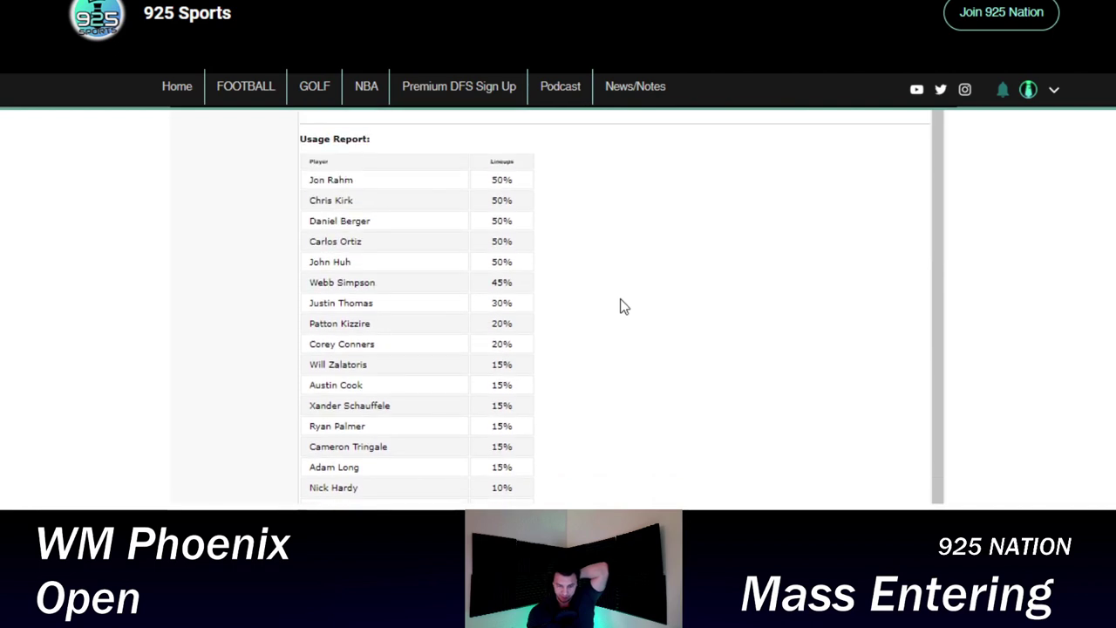